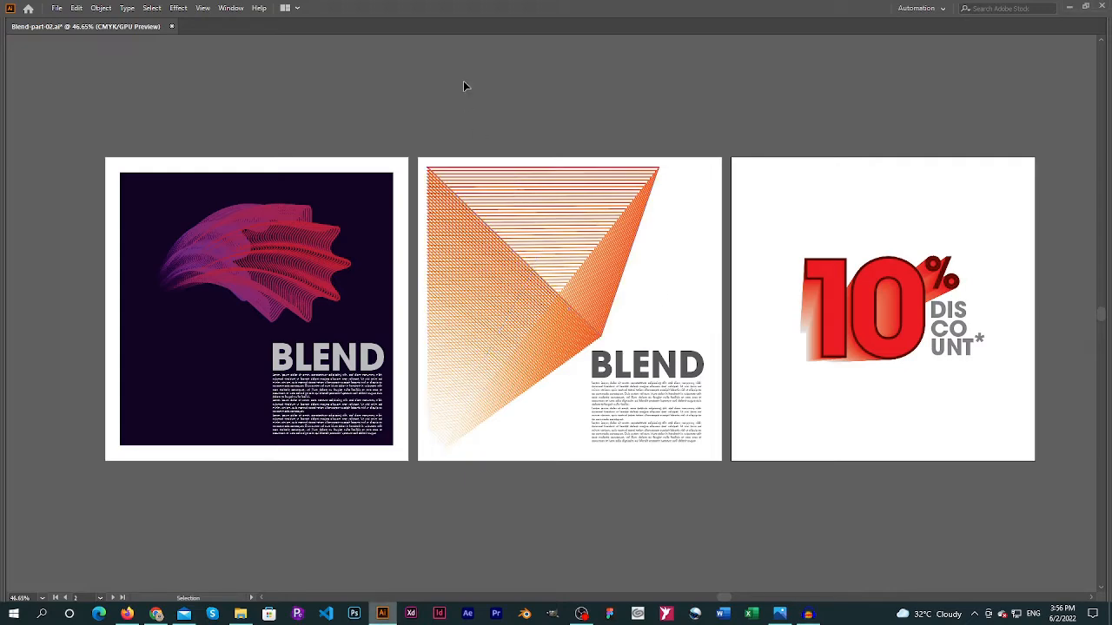
# Create a new 1000 × 1000 px document with one artboard and show the tools and panels
pyautogui.hotkey('ctrl', 'n')
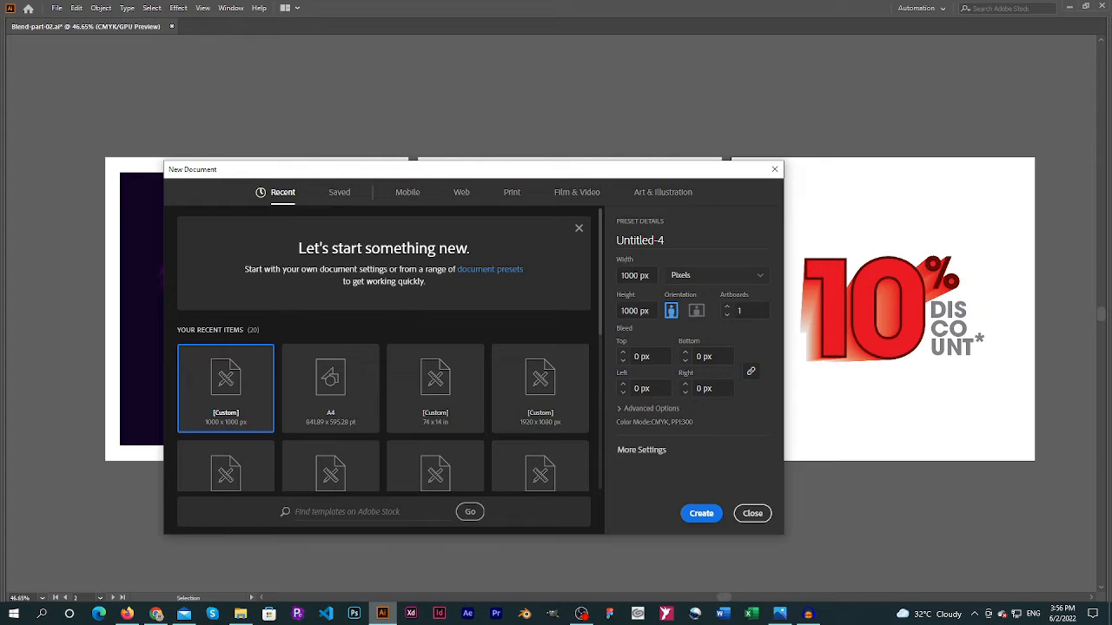
pyautogui.click(702, 516)
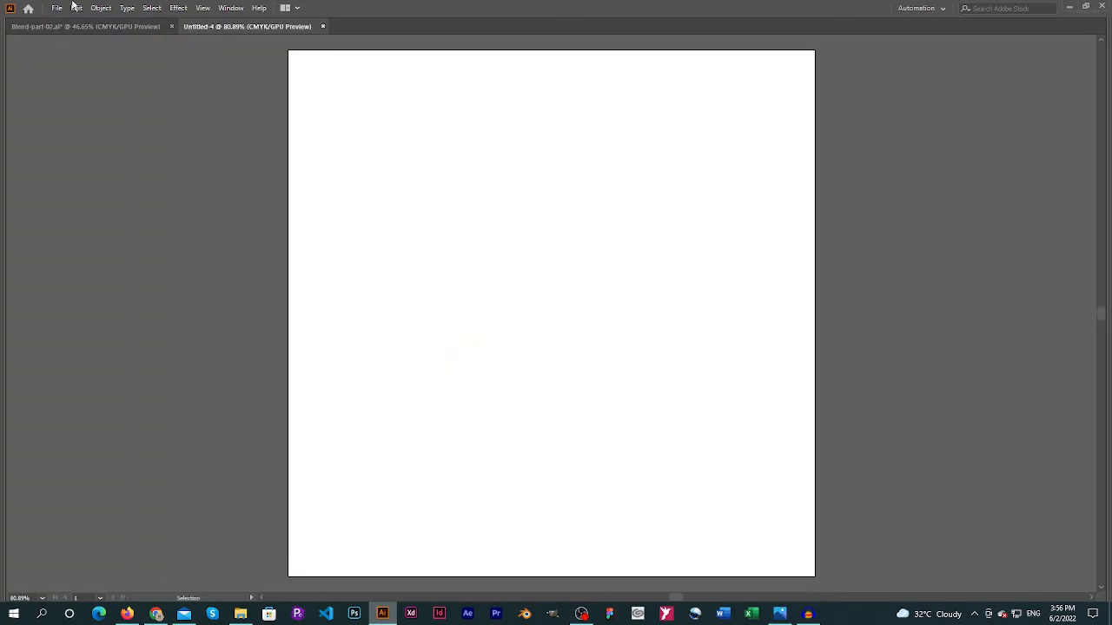
pyautogui.press('Tab')
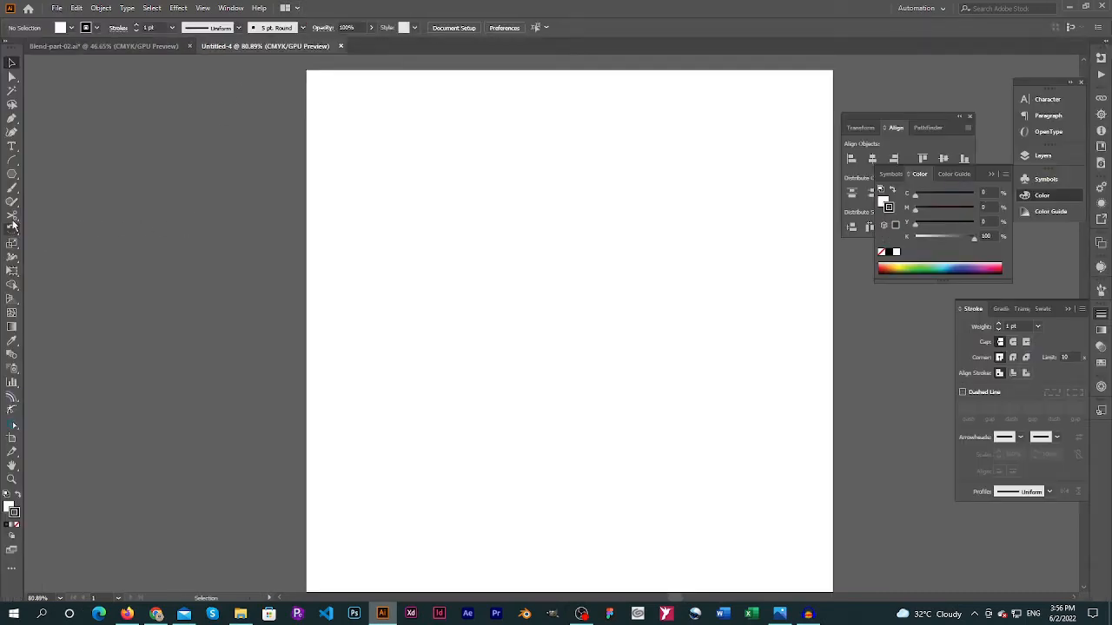
# Create an eight-pointed star with radii of 25 px and 50 px, and scale it up to about 429 px wide
pyautogui.click(12, 174)
pyautogui.click(76, 229)
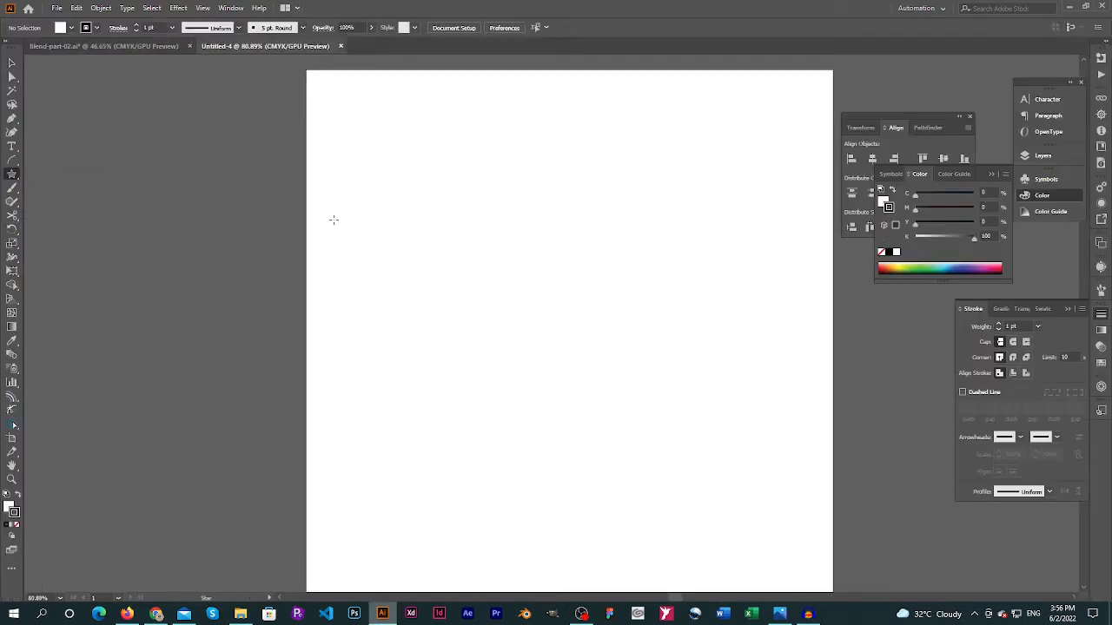
pyautogui.click(475, 219)
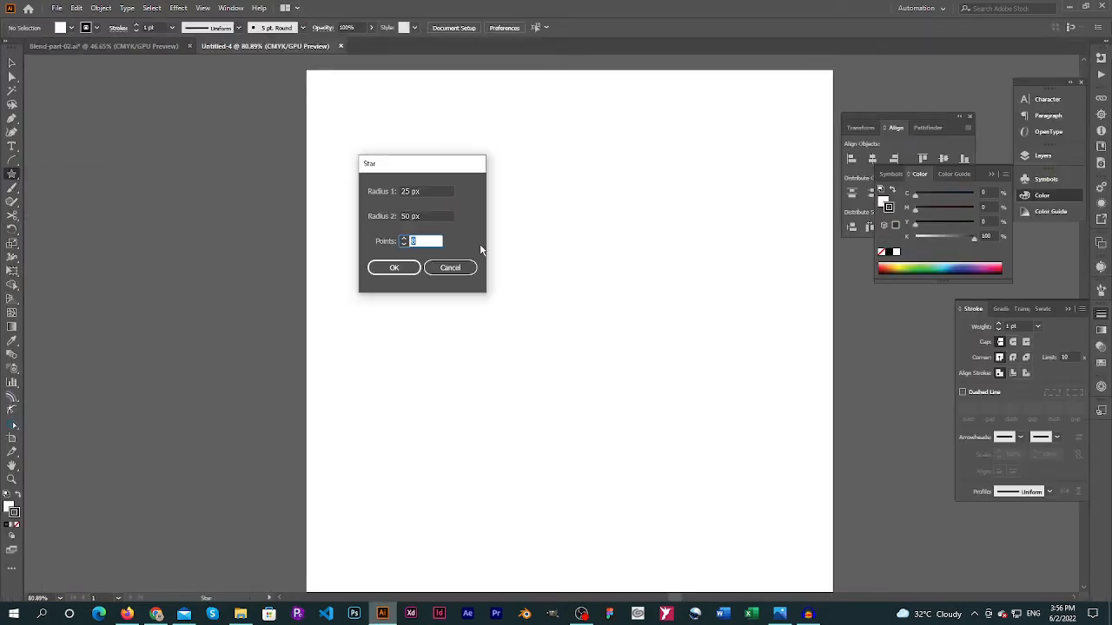
pyautogui.click(393, 269)
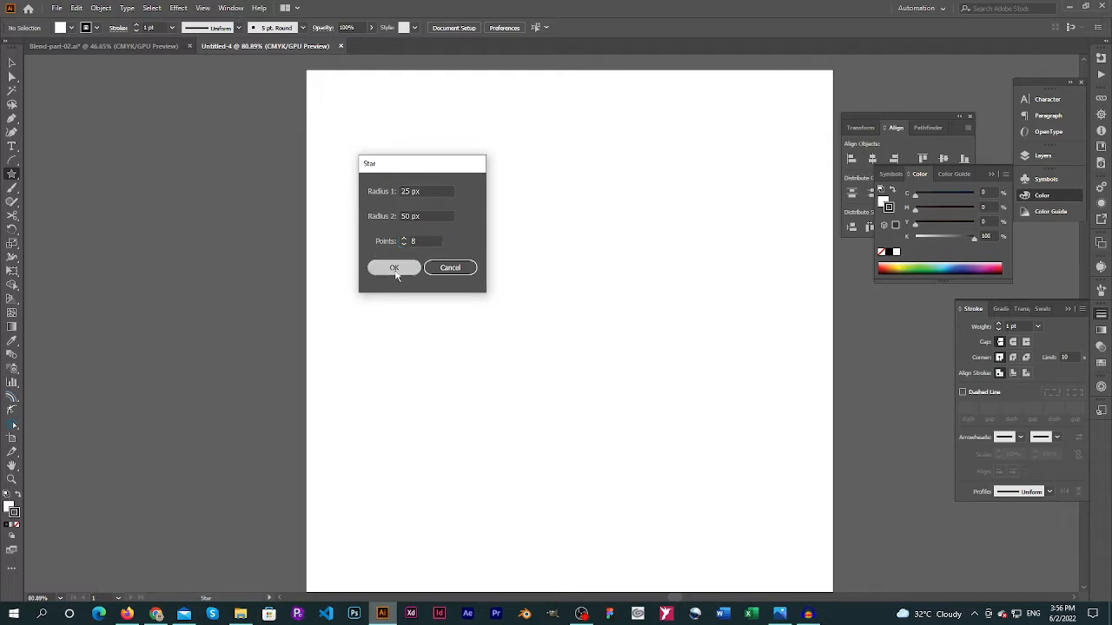
pyautogui.press('v')
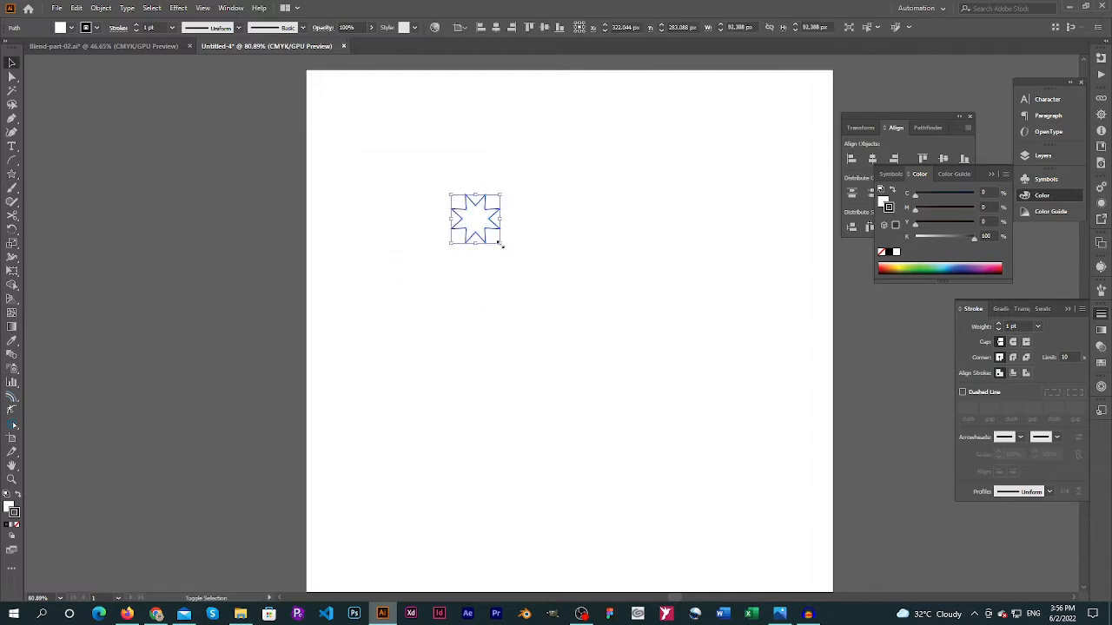
pyautogui.moveTo(501, 244); pyautogui.dragTo(677, 421)
# Apply a Round Corners effect with a 39 px radius to the star, with the preview on
pyautogui.click(182, 8)
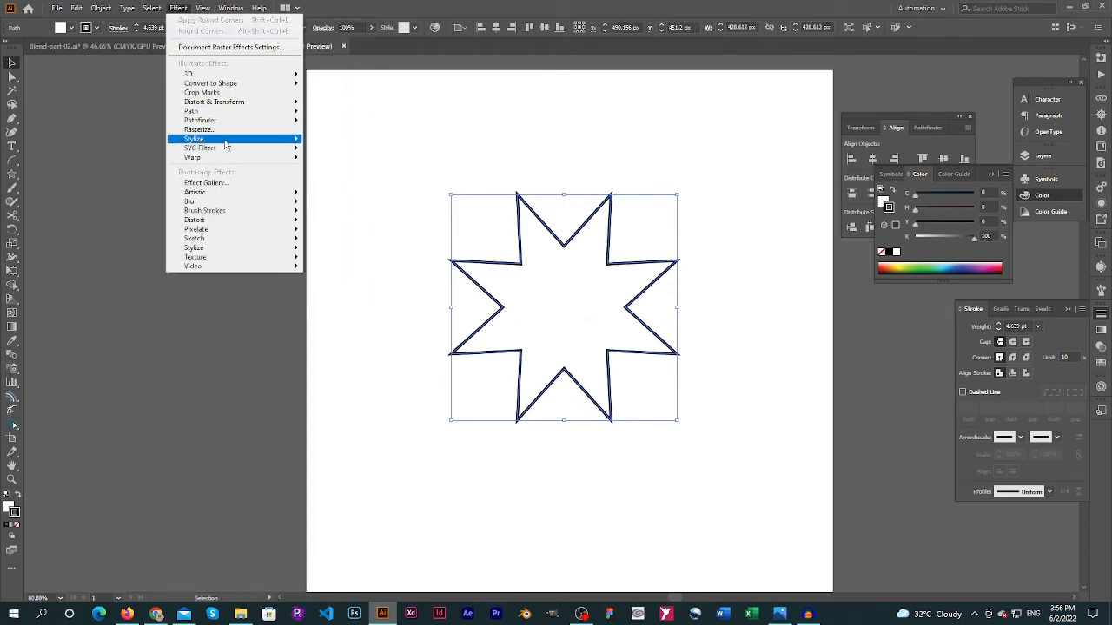
pyautogui.moveTo(225, 143)
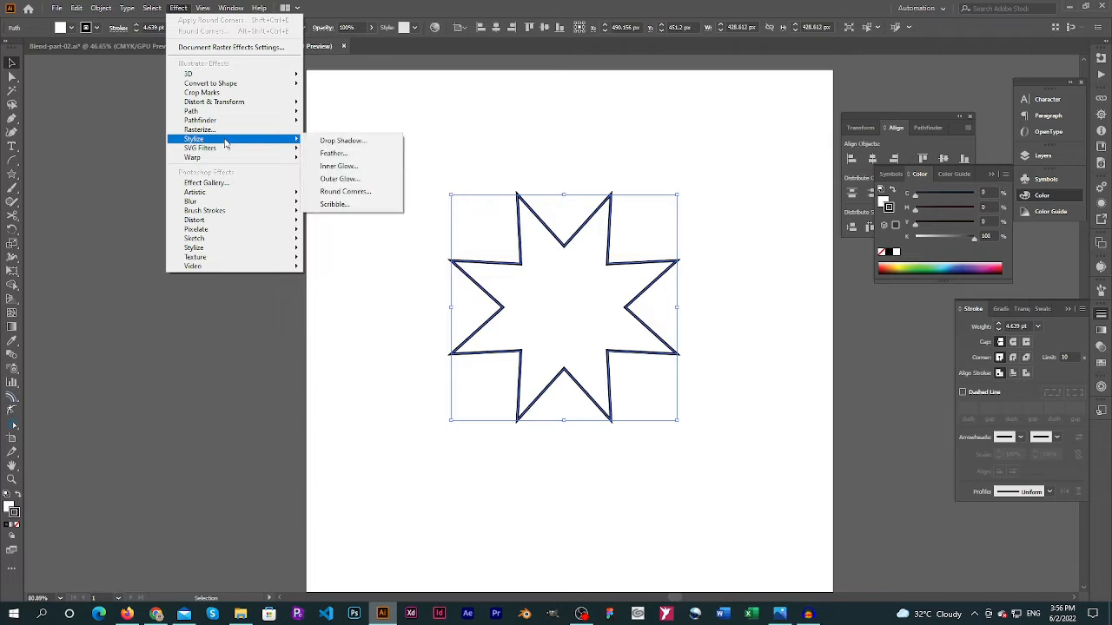
pyautogui.click(346, 191)
pyautogui.click(388, 151)
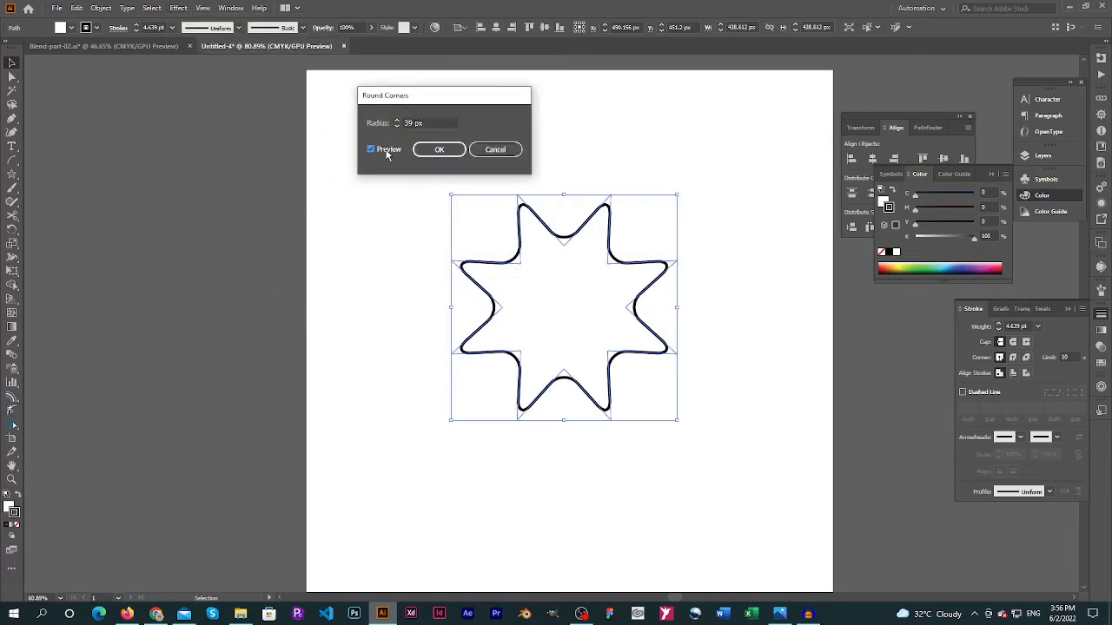
pyautogui.click(439, 149)
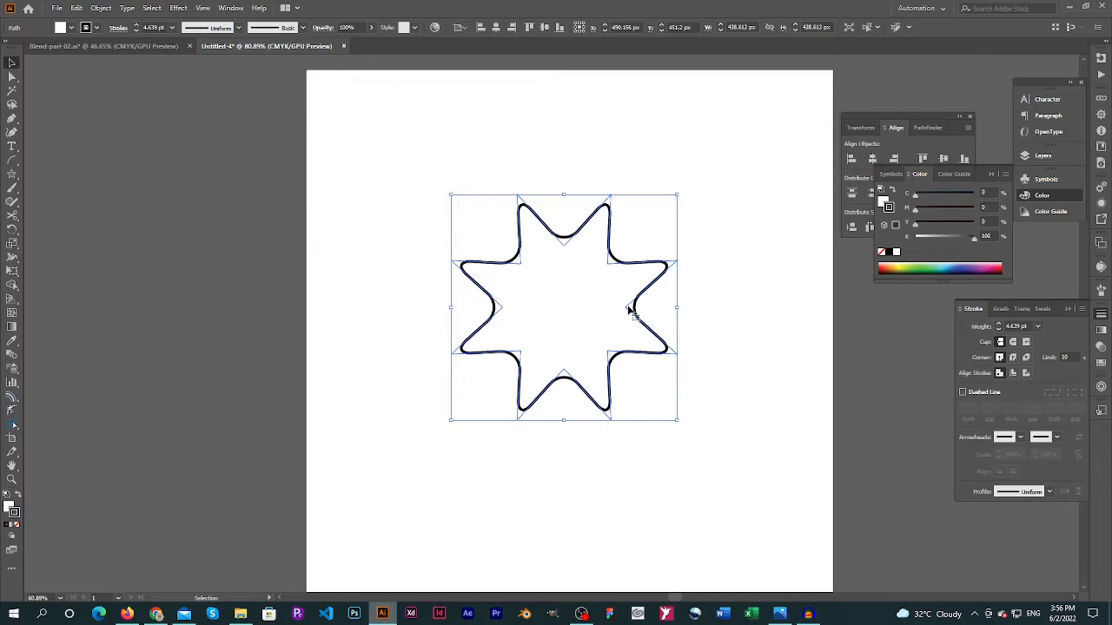
# Duplicate the star so two sit side by side in the artboard's upper half, and send the left one to the back
pyautogui.moveTo(640, 318); pyautogui.dragTo(513, 247)
pyautogui.rightClick(513, 247)
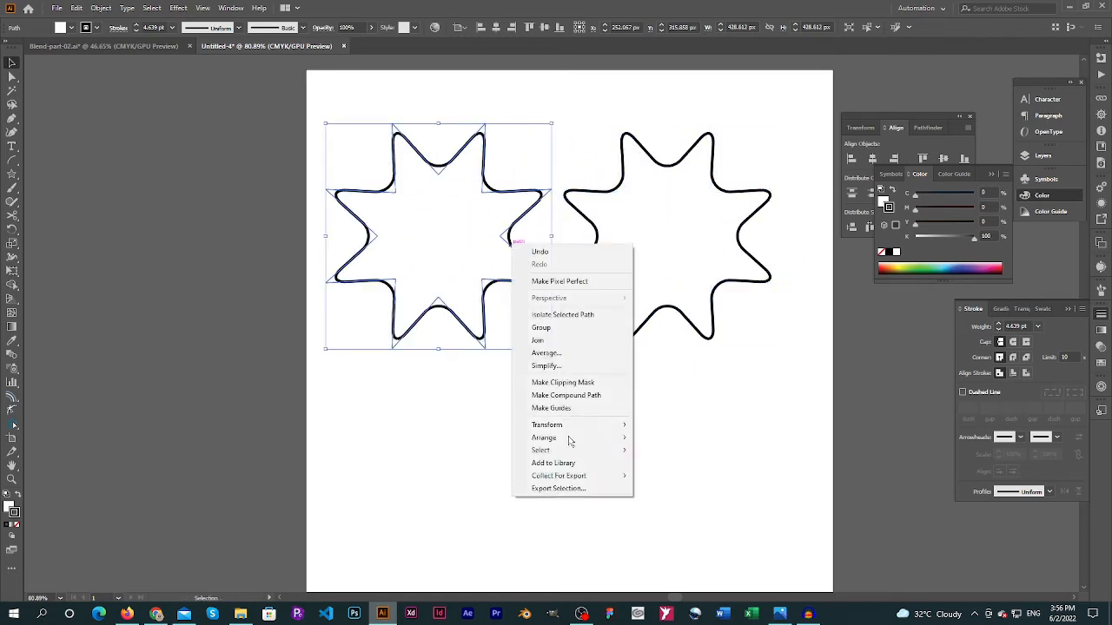
pyautogui.moveTo(571, 452)
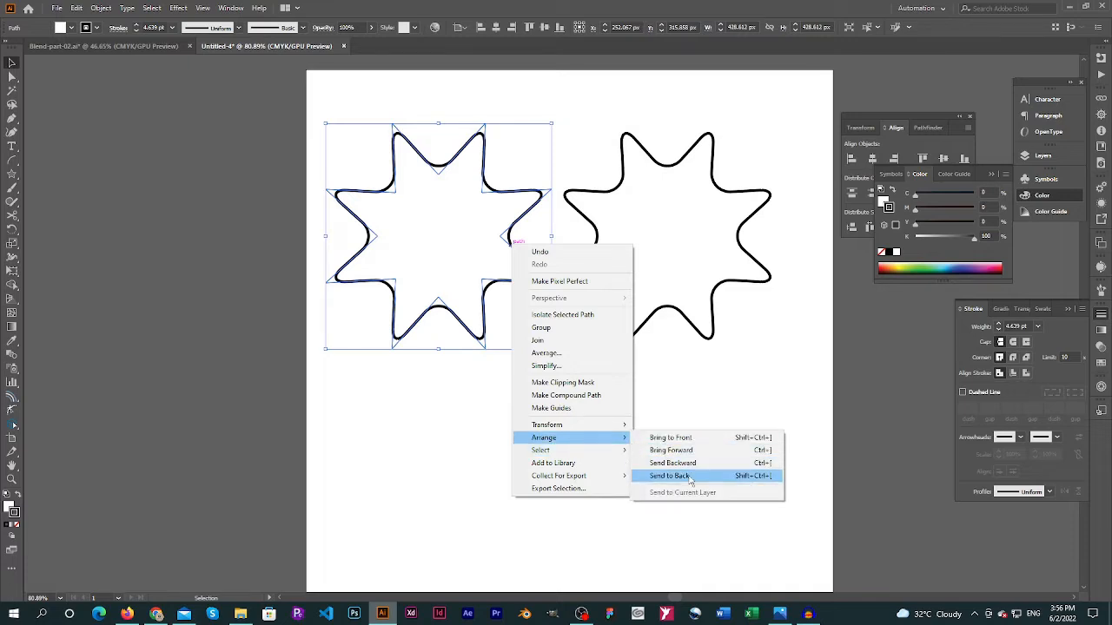
pyautogui.click(671, 476)
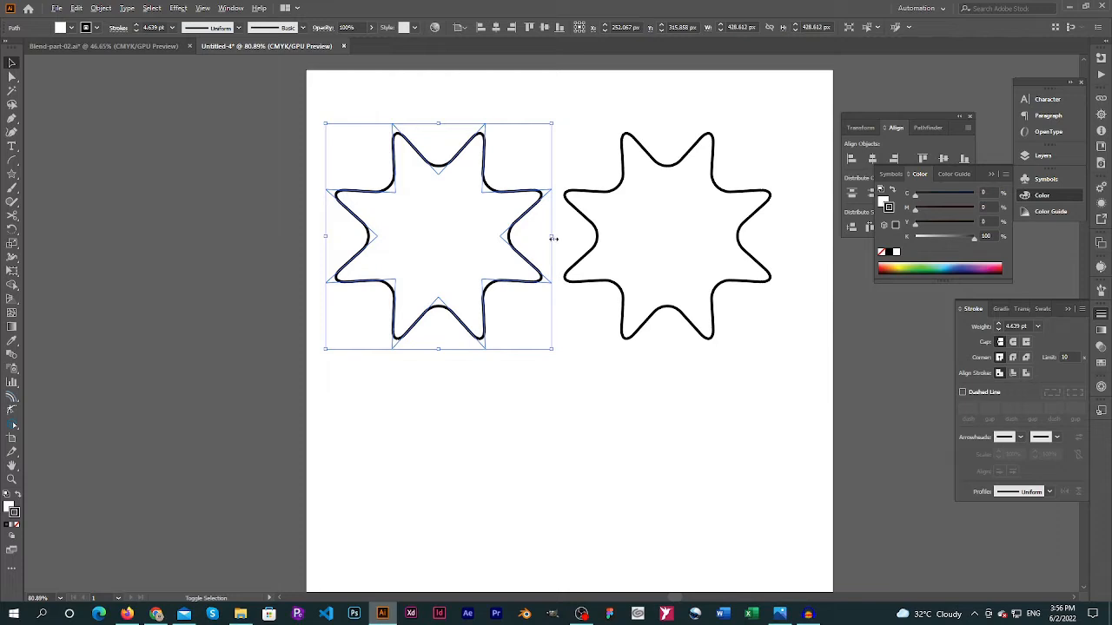
# Scale the left star down to about 104 px around its centre and set its stroke to 10% black
pyautogui.moveTo(553, 238)
pyautogui.mouseDown()
pyautogui.moveTo(472, 245)
pyautogui.moveTo(466, 236)
pyautogui.mouseUp()
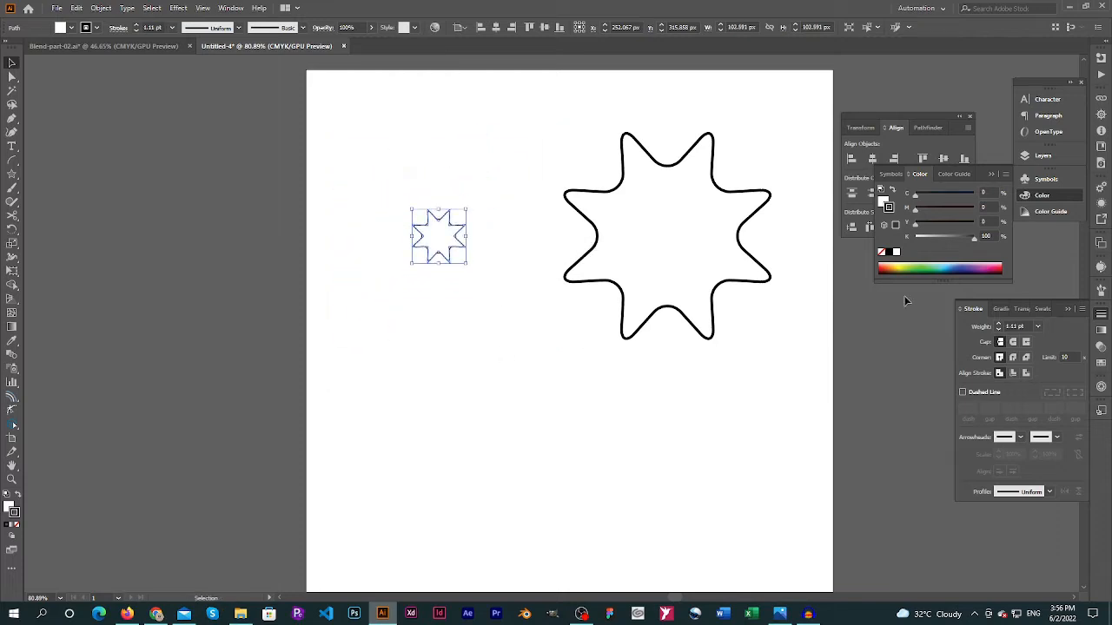
pyautogui.moveTo(938, 243); pyautogui.dragTo(925, 242)
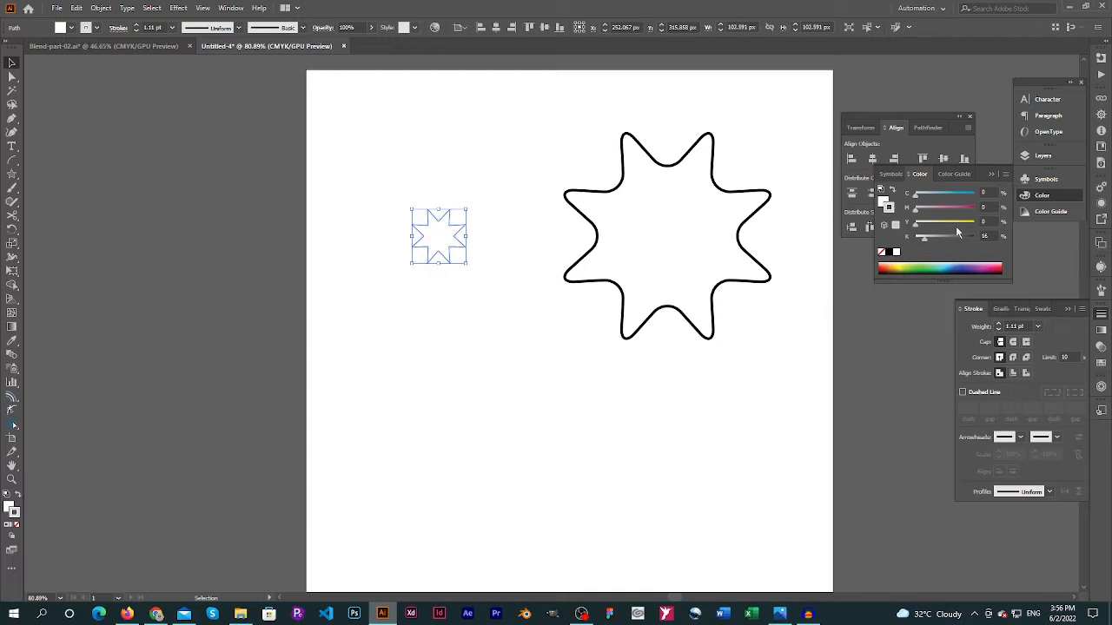
pyautogui.click(985, 236)
pyautogui.write('10')
pyautogui.press('Return')
pyautogui.click(491, 387)
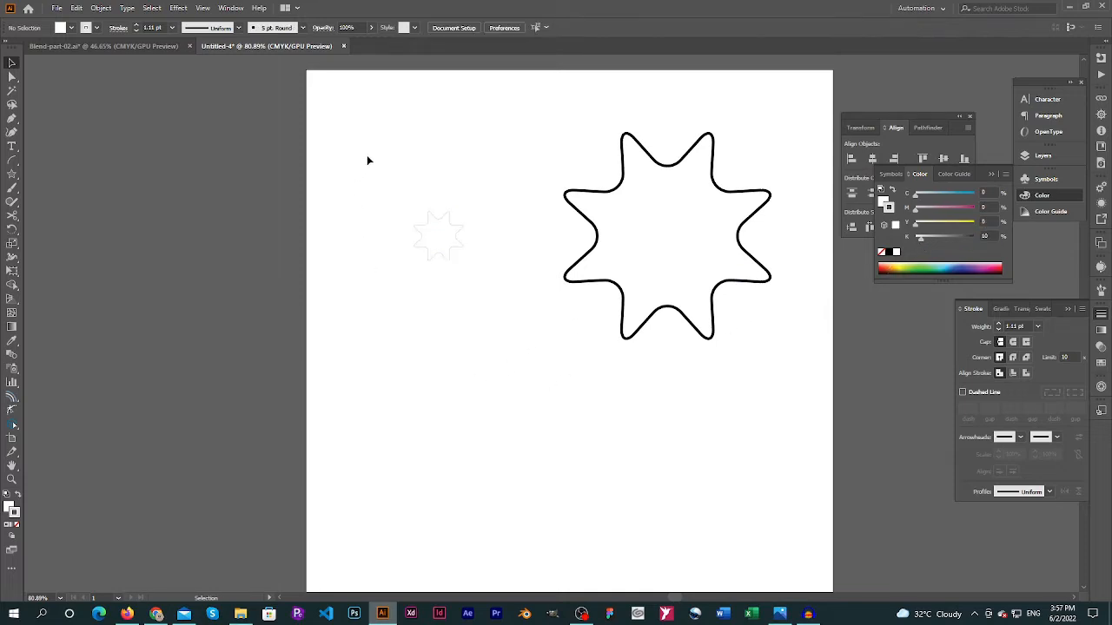
# Make a blend between the small light-grey star and the large black star
pyautogui.moveTo(380, 159); pyautogui.dragTo(713, 296)
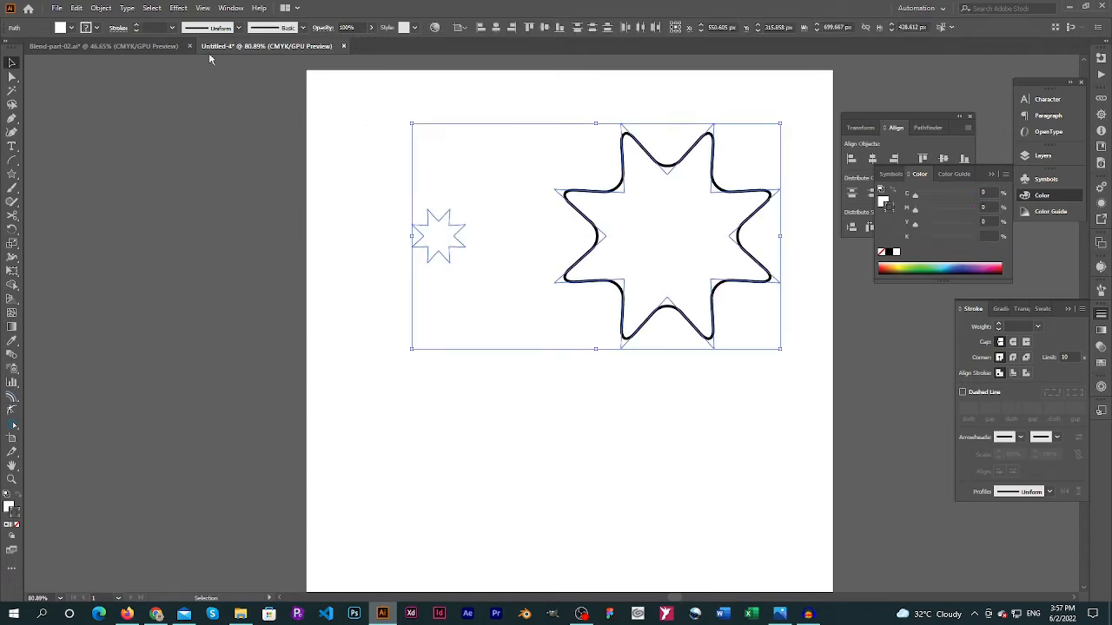
pyautogui.click(101, 8)
pyautogui.moveTo(151, 373)
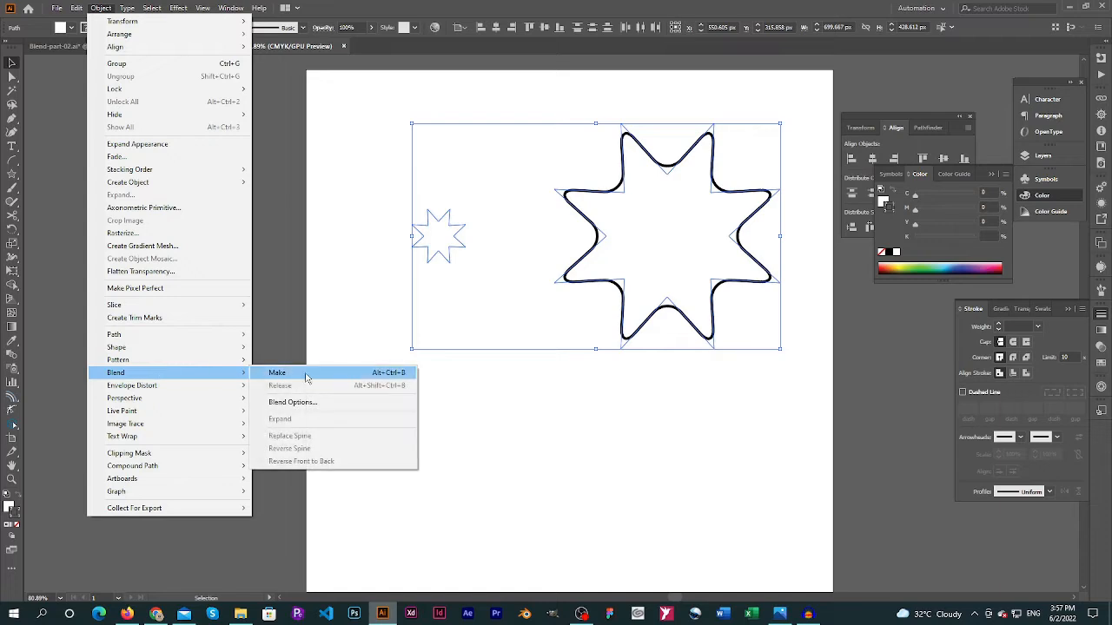
pyautogui.click(286, 374)
# Set the star blend's spacing to Specified Steps with 50 steps, with the preview on
pyautogui.click(100, 8)
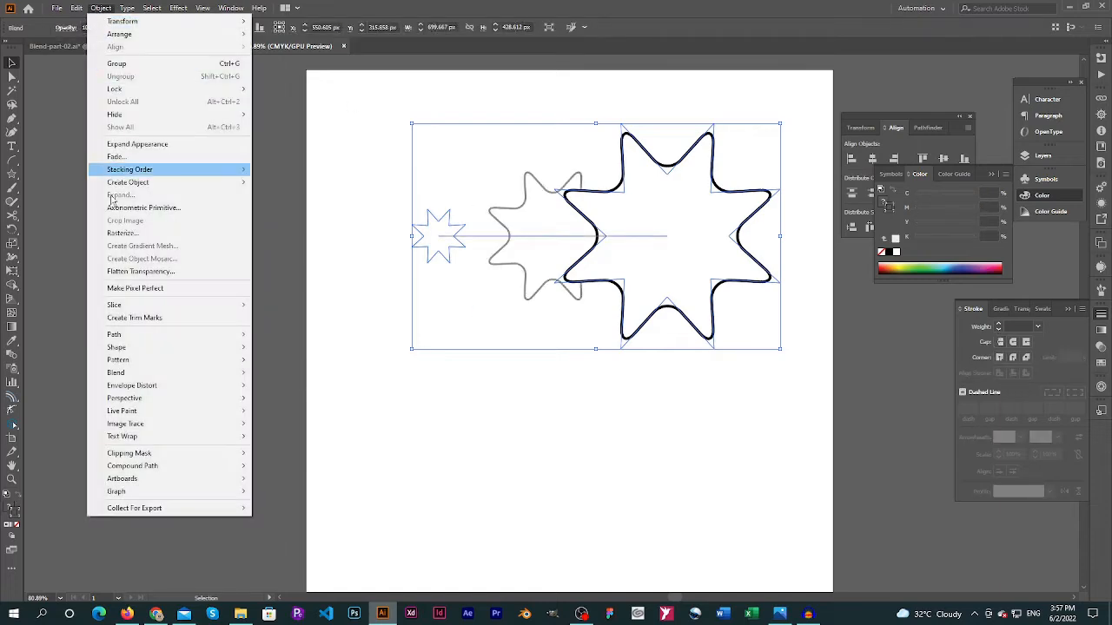
pyautogui.moveTo(244, 378)
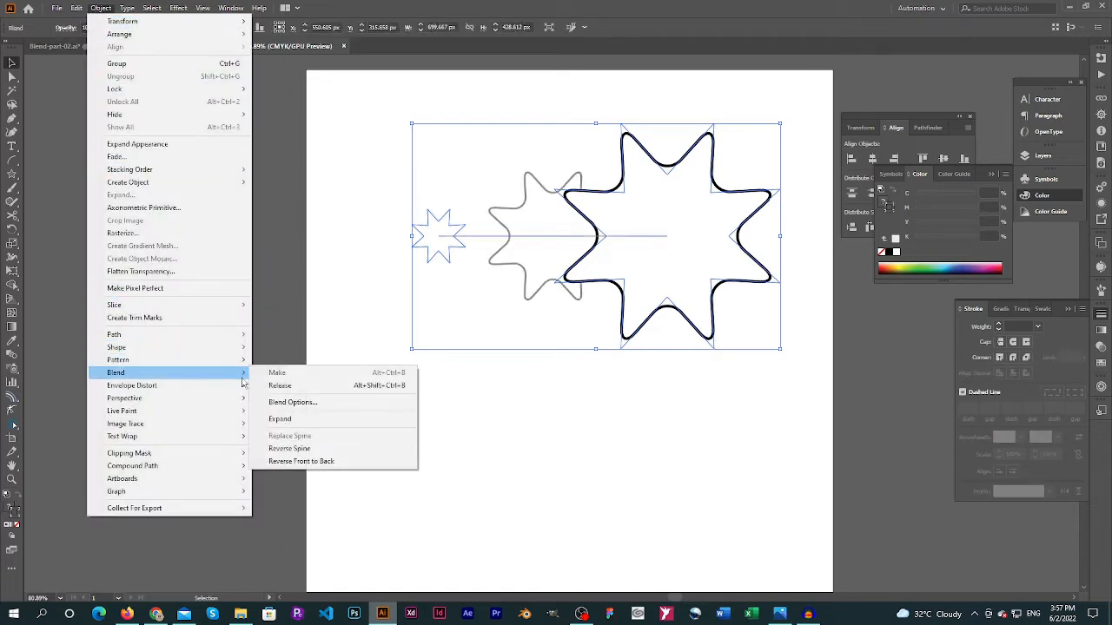
pyautogui.click(301, 403)
pyautogui.click(488, 111)
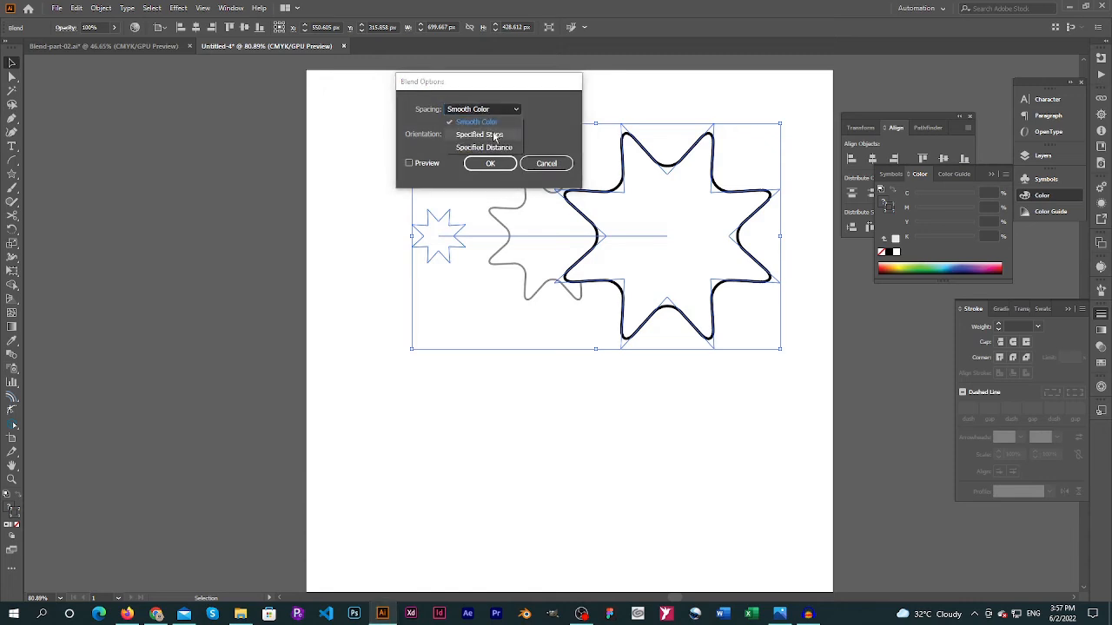
pyautogui.click(493, 135)
pyautogui.click(430, 164)
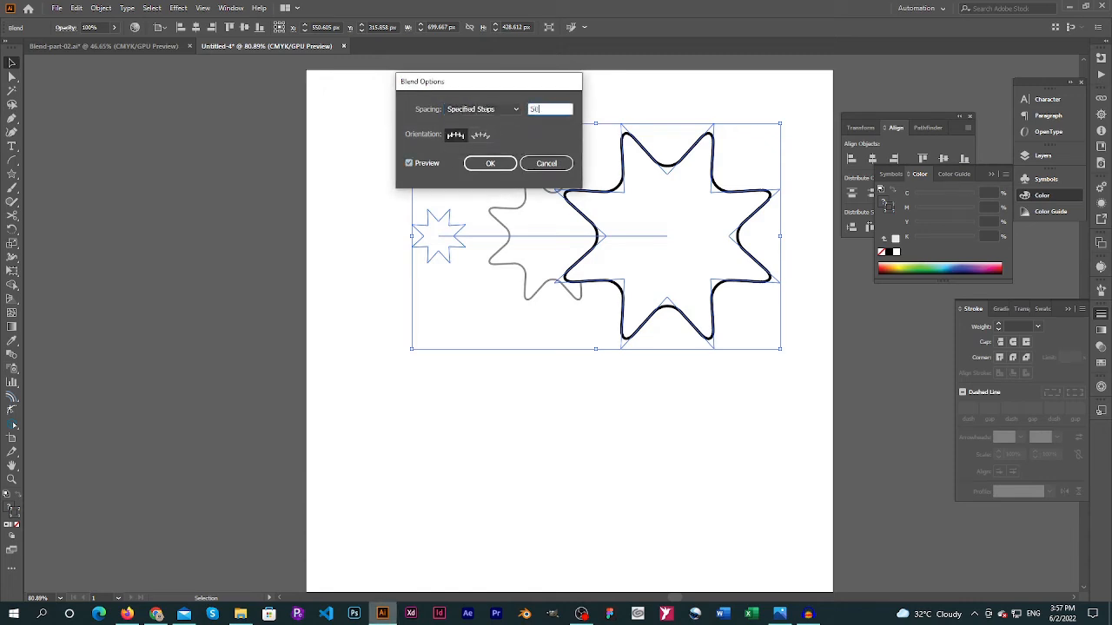
pyautogui.write('50')
pyautogui.press('Return')
pyautogui.click(472, 356)
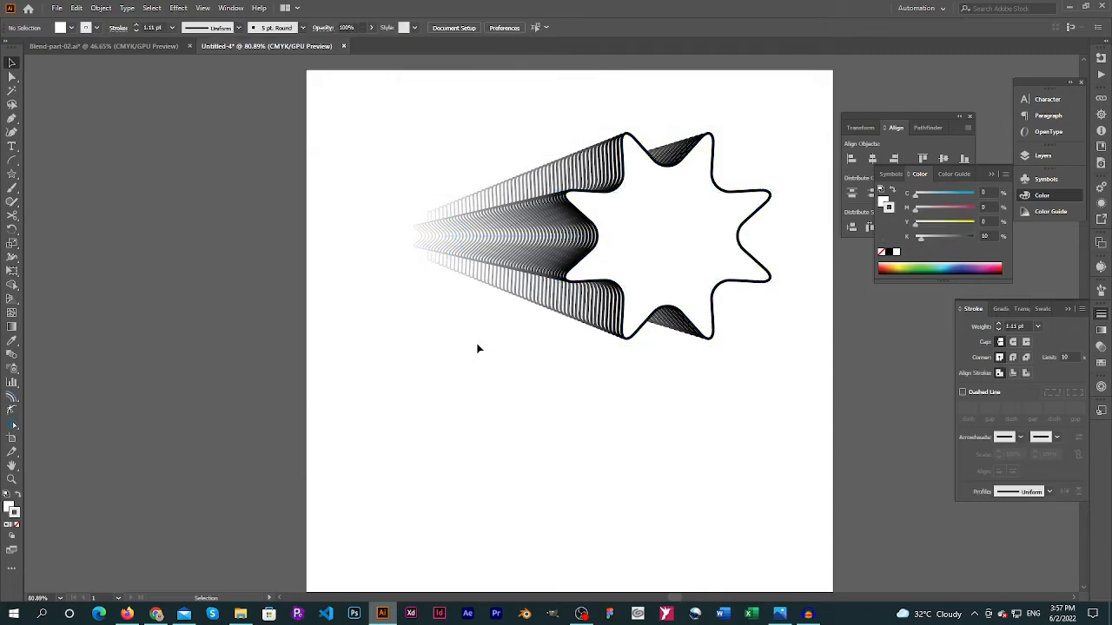
# Select only the large front star inside the blend with the Direct Selection tool
pyautogui.press('a')
pyautogui.click(439, 236)
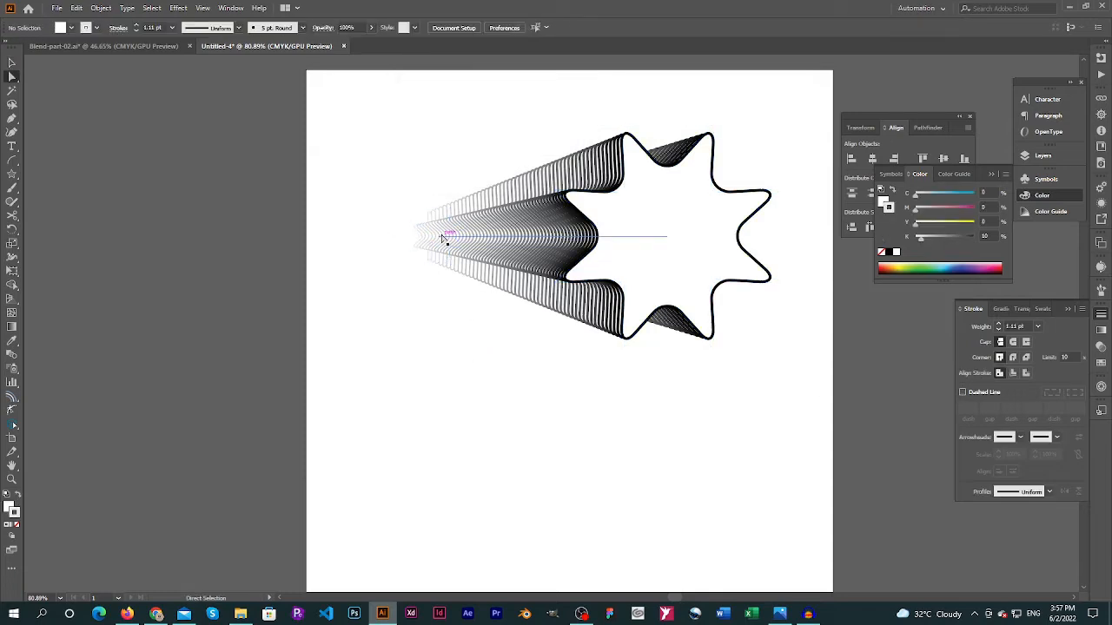
pyautogui.click(380, 340)
pyautogui.keyDown('ctrl'); pyautogui.keyDown('alt'); pyautogui.click(618, 265); pyautogui.keyUp('alt'); pyautogui.keyUp('ctrl')
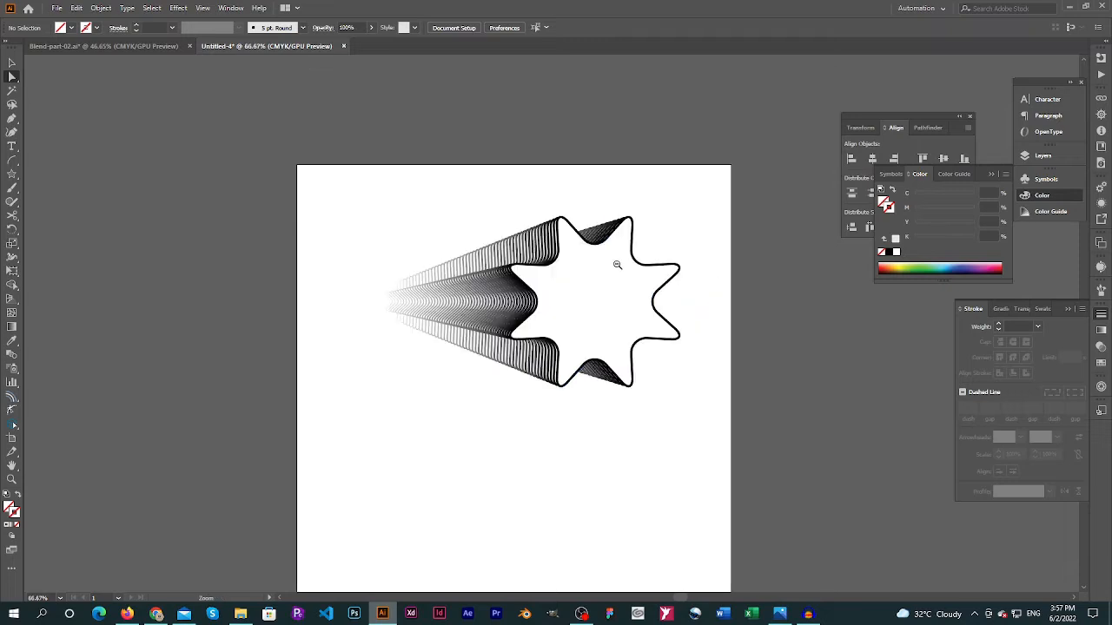
pyautogui.keyDown('ctrl'); pyautogui.keyDown('alt'); pyautogui.click(683, 299); pyautogui.keyUp('alt'); pyautogui.keyUp('ctrl')
pyautogui.moveTo(704, 330); pyautogui.dragTo(558, 279)
pyautogui.moveTo(486, 300); pyautogui.dragTo(561, 351)
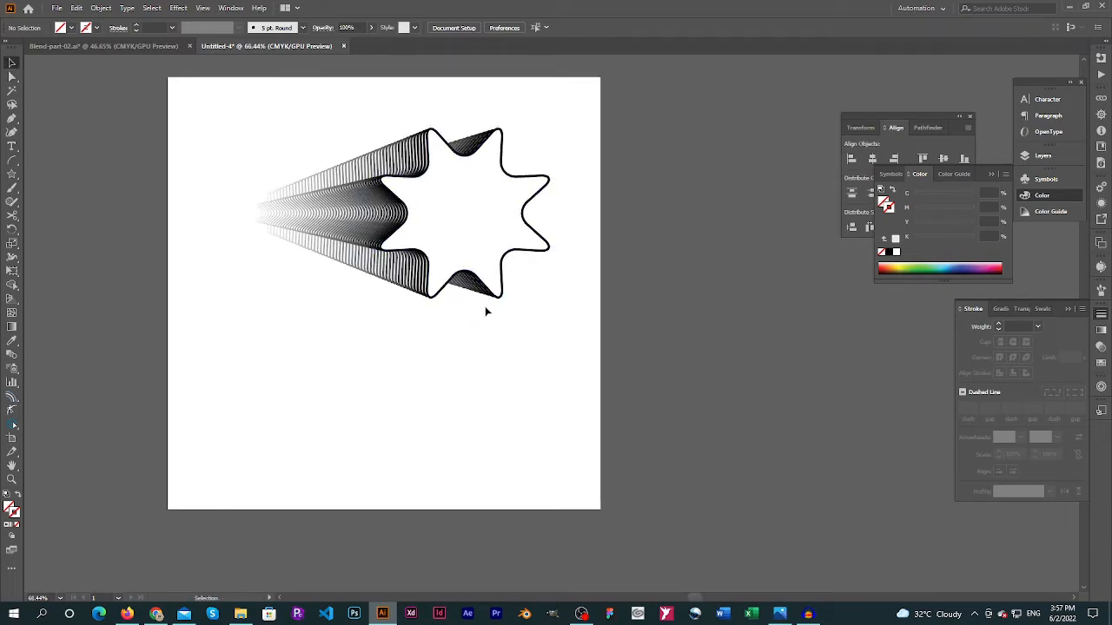
pyautogui.click(486, 289)
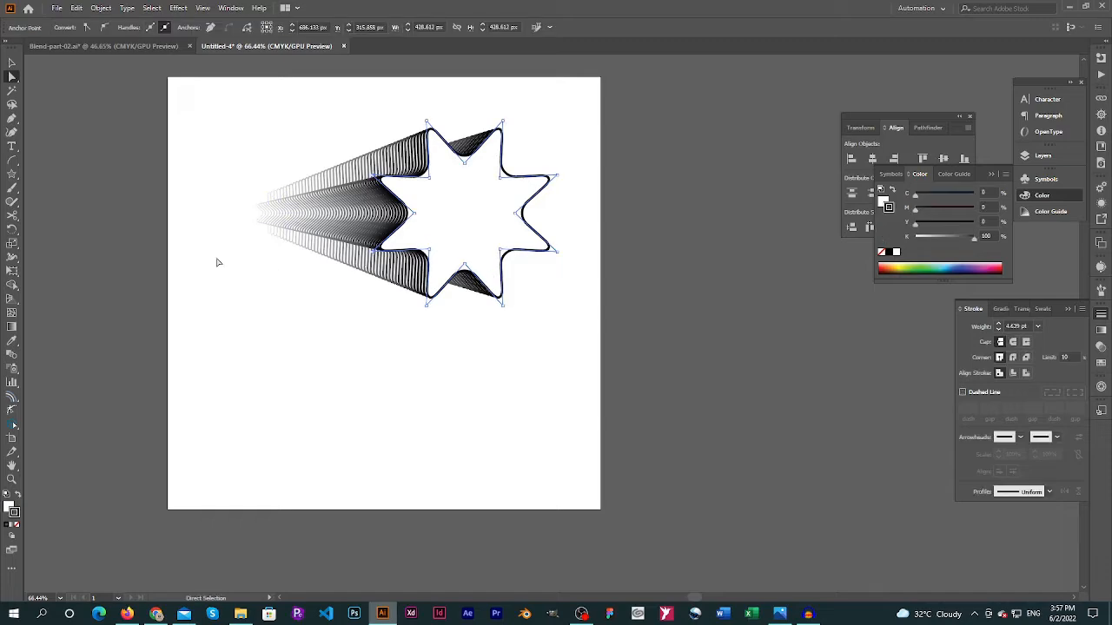
# Switch to Blend-part-02.ai and copy the purple-and-red star blend from the first artboard
pyautogui.click(102, 46)
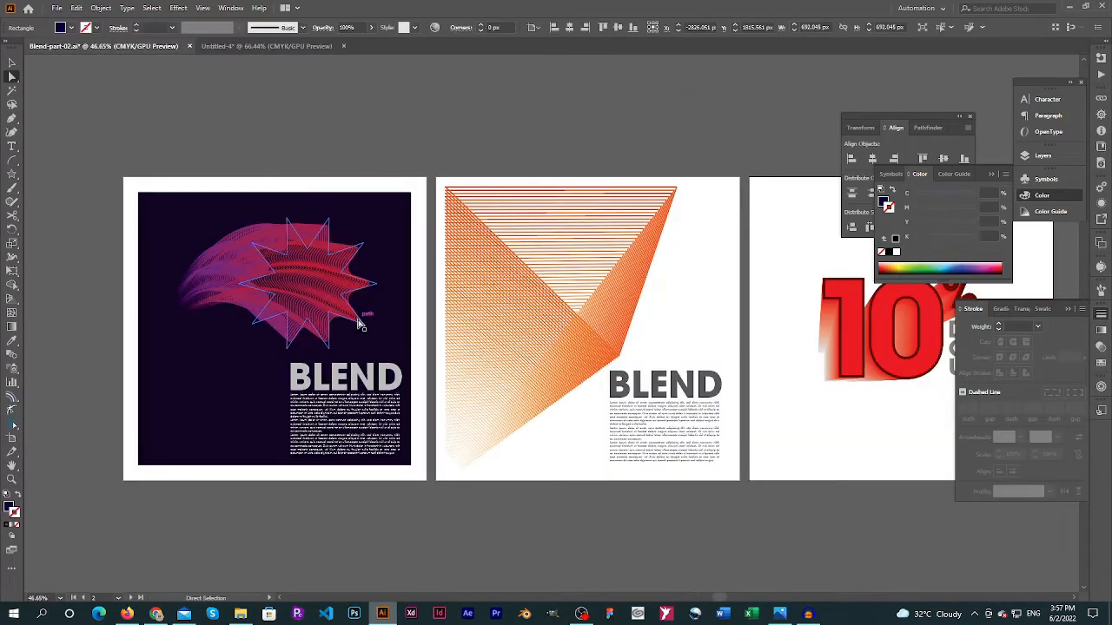
pyautogui.moveTo(341, 264); pyautogui.dragTo(674, 82)
pyautogui.moveTo(388, 293); pyautogui.dragTo(313, 119)
pyautogui.moveTo(348, 327); pyautogui.dragTo(460, 449)
pyautogui.keyDown('ctrl'); pyautogui.keyDown('alt'); pyautogui.click(612, 258); pyautogui.keyUp('alt'); pyautogui.keyUp('ctrl')
pyautogui.moveTo(706, 237); pyautogui.dragTo(397, 377)
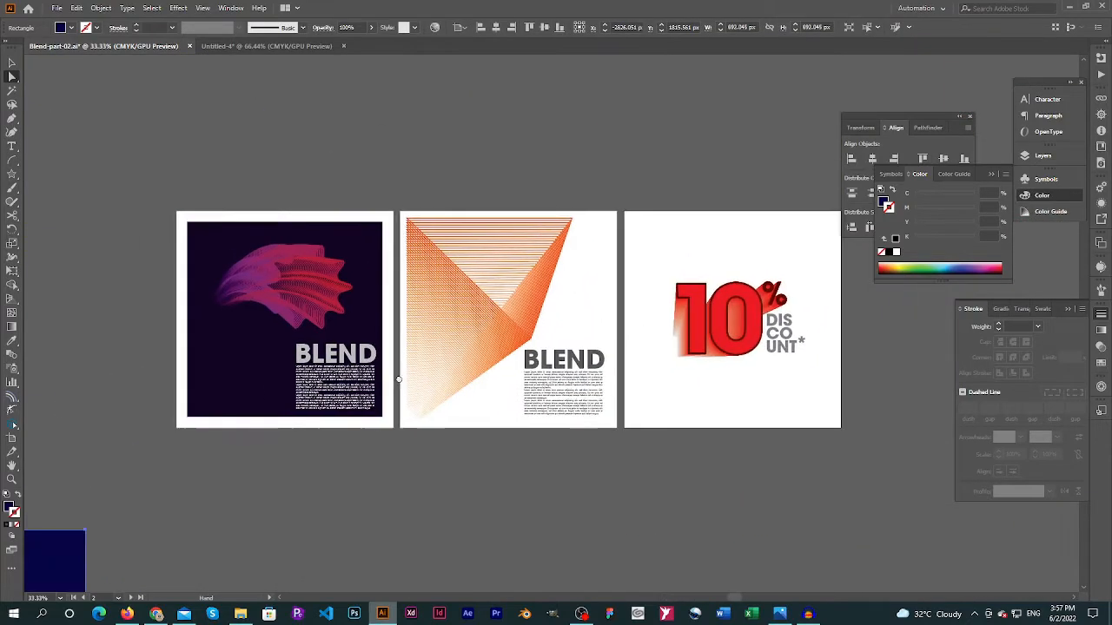
pyautogui.press('v')
pyautogui.click(302, 291)
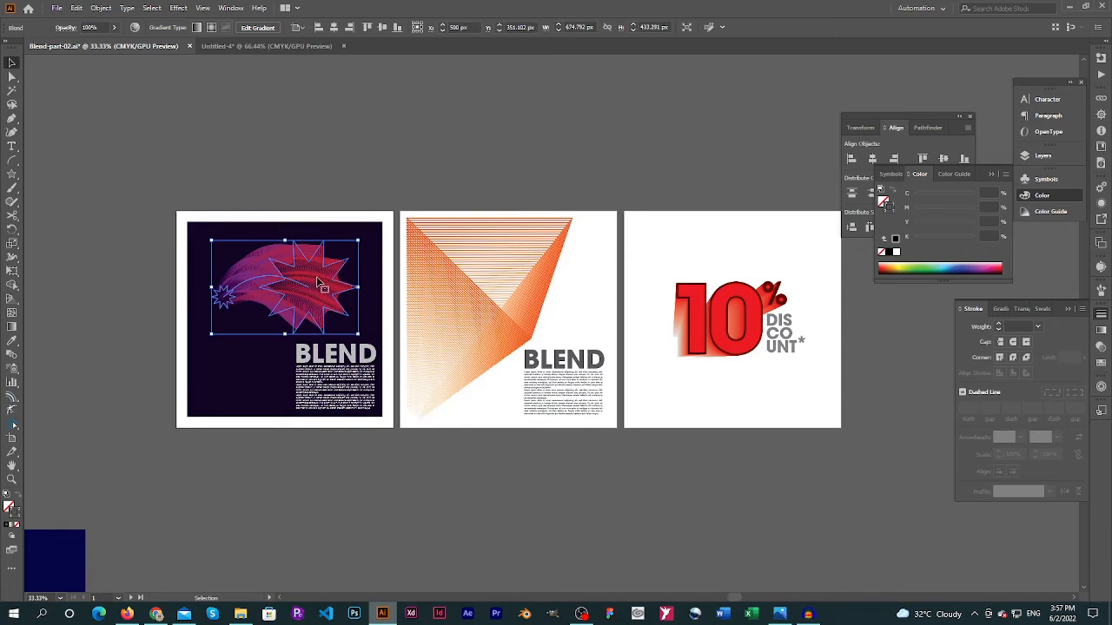
pyautogui.press('a')
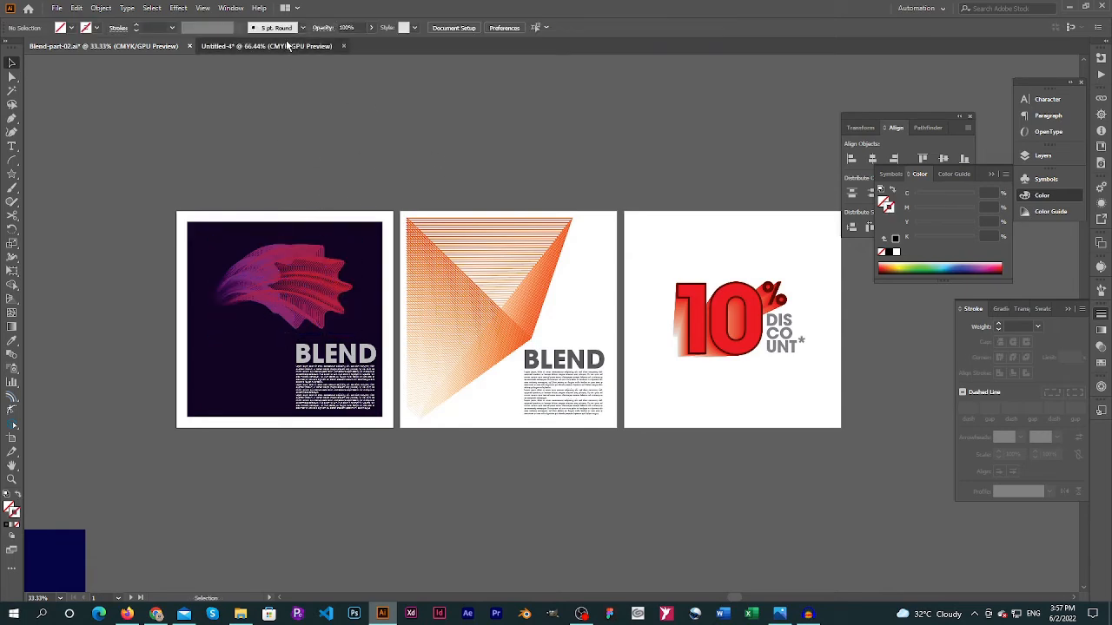
# Paste the copied purple-and-red blend into the Untitled-4 document and place it above the artboard
pyautogui.click(265, 46)
pyautogui.hotkey('ctrl', 'v')
pyautogui.moveTo(623, 340); pyautogui.dragTo(697, 473)
pyautogui.moveTo(700, 475); pyautogui.dragTo(546, 136)
pyautogui.click(586, 187)
# Select the large star inside the black blend and sample the pasted blend's purple-to-red gradient stroke onto it with the Eyedropper
pyautogui.press('a')
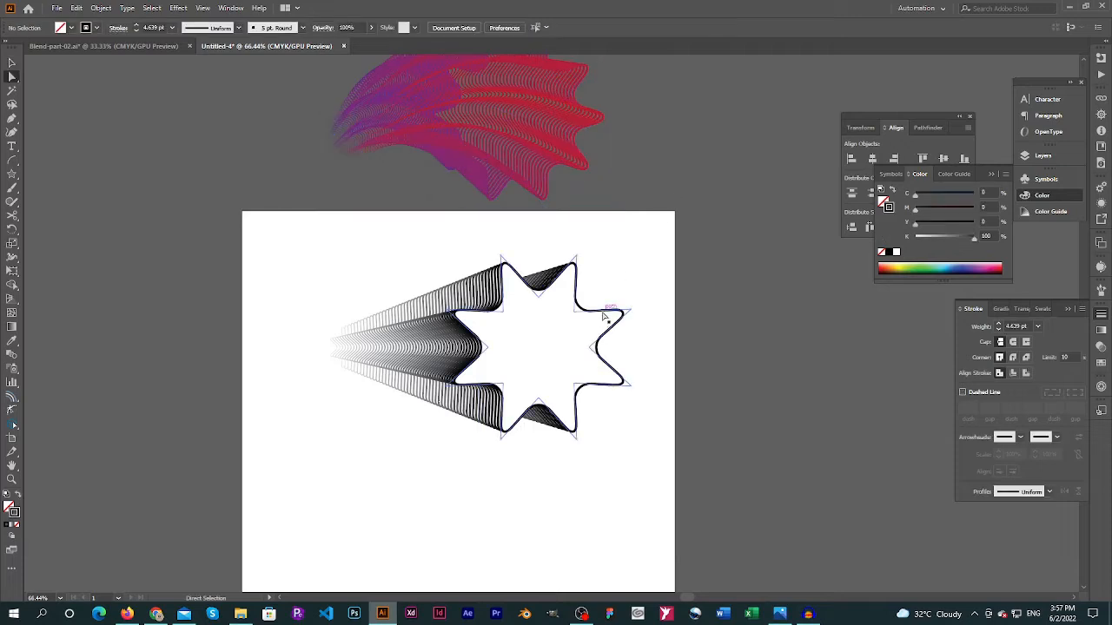
pyautogui.click(604, 314)
pyautogui.press('i')
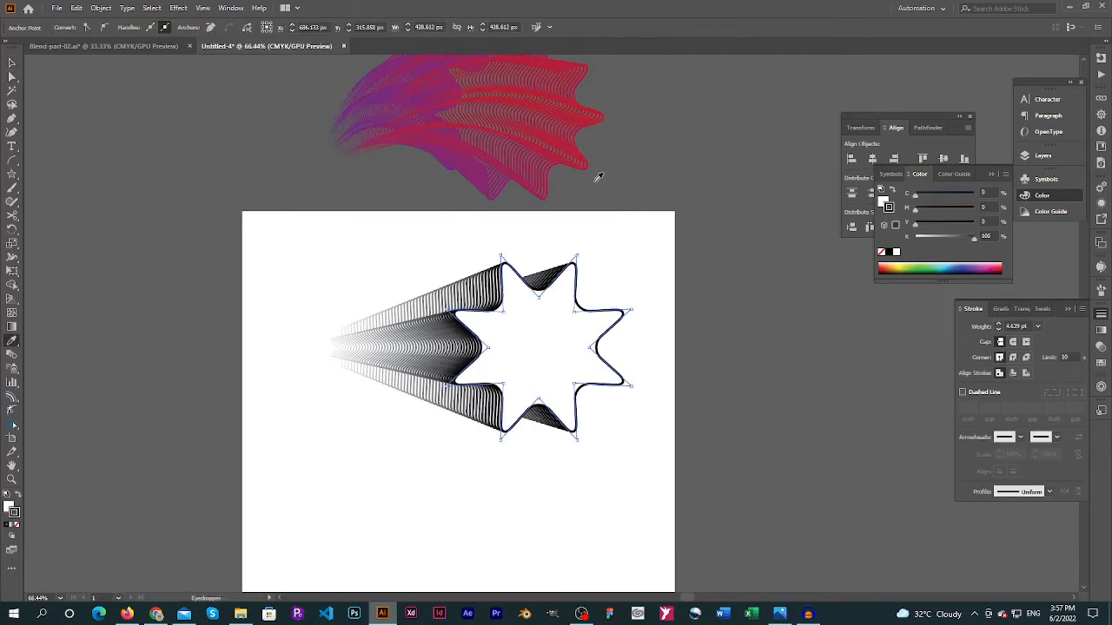
pyautogui.click(590, 158)
pyautogui.press('g')
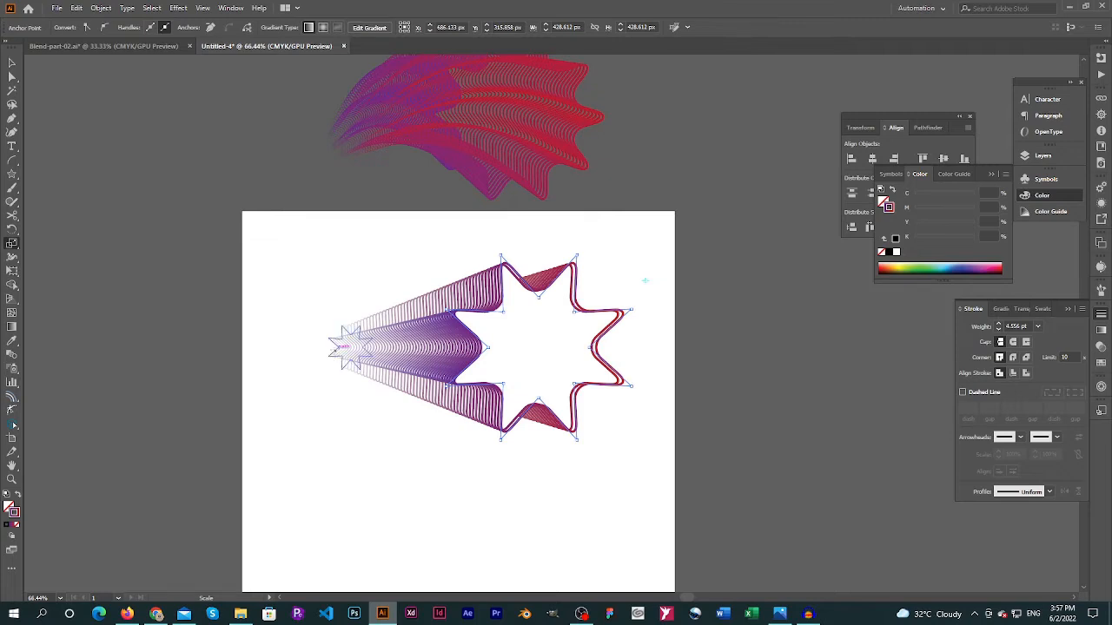
pyautogui.press('i')
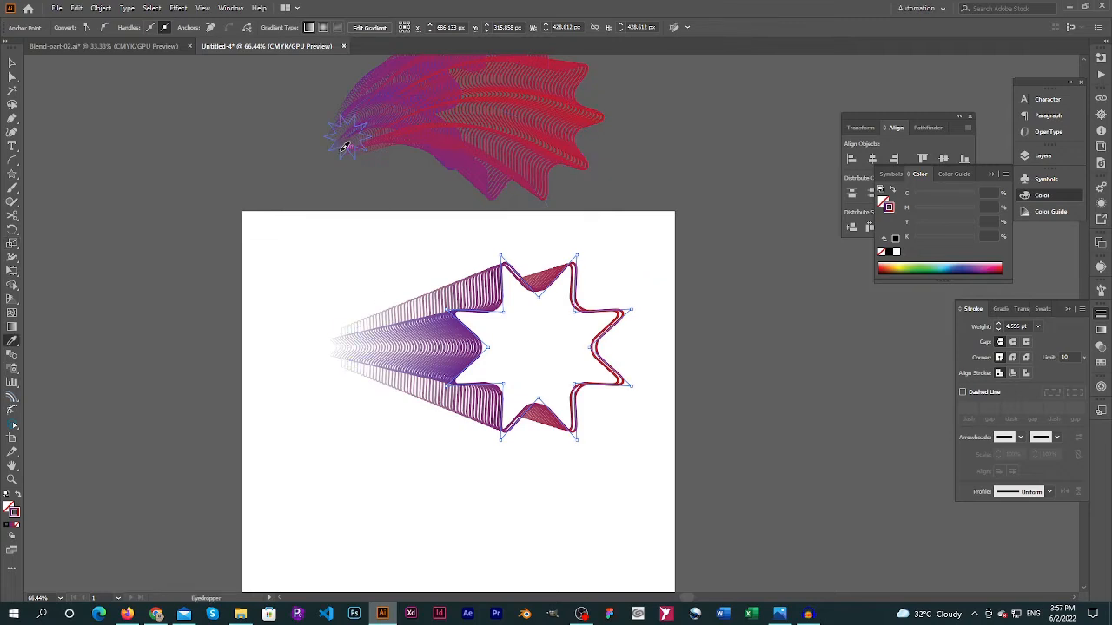
pyautogui.click(345, 147)
pyautogui.hotkey('ctrl', 'z')
# Select the small back star of the blend and sample the reference blend's small star stroke onto it with the Eyedropper
pyautogui.press('a')
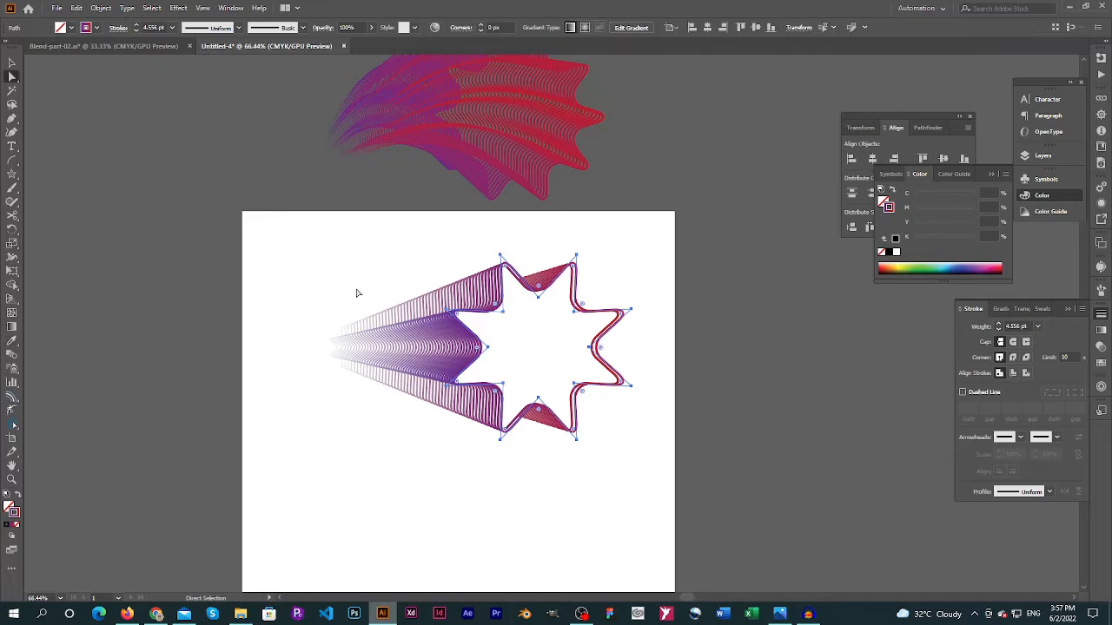
pyautogui.click(339, 332)
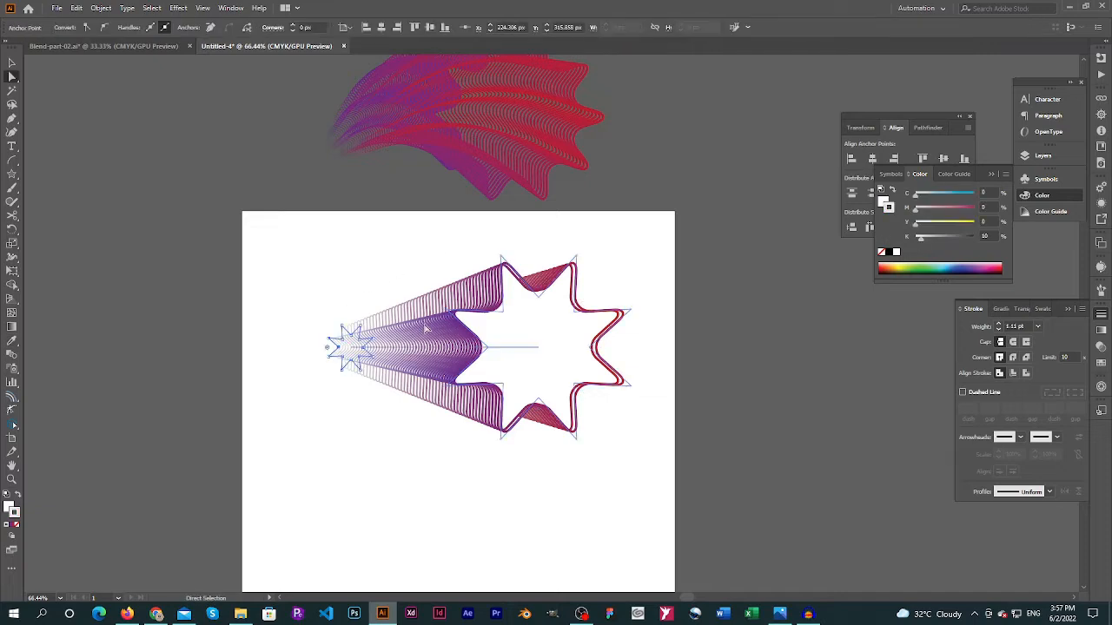
pyautogui.press('i')
pyautogui.click(340, 134)
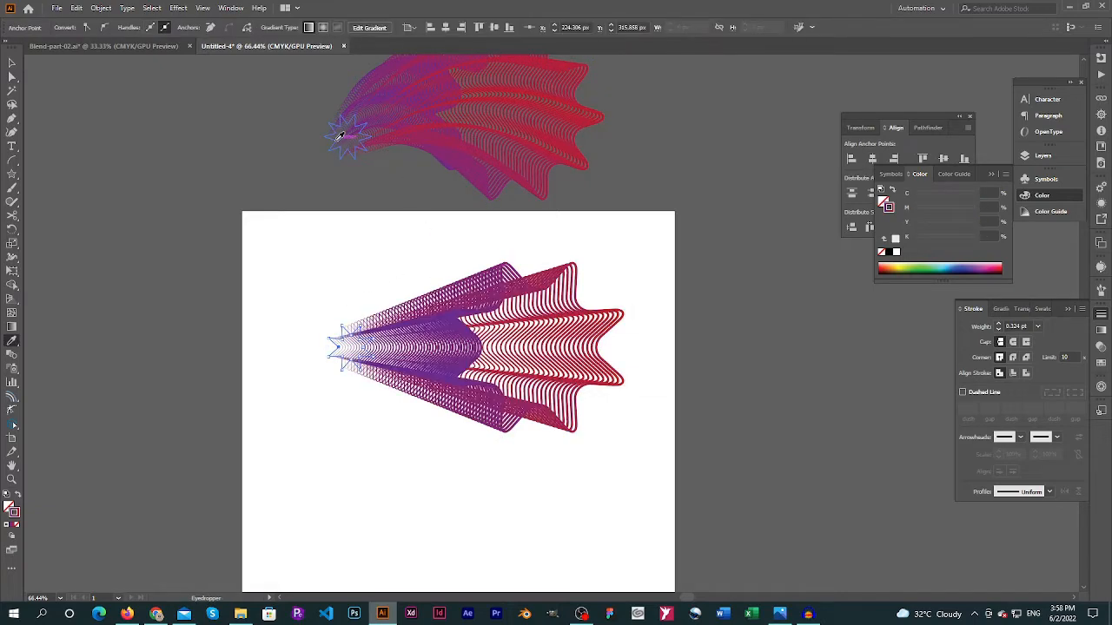
pyautogui.press('a')
pyautogui.click(354, 262)
# Draw an arc with the Arc tool below the blend and rotate it to curve from lower left to upper right
pyautogui.press('space')
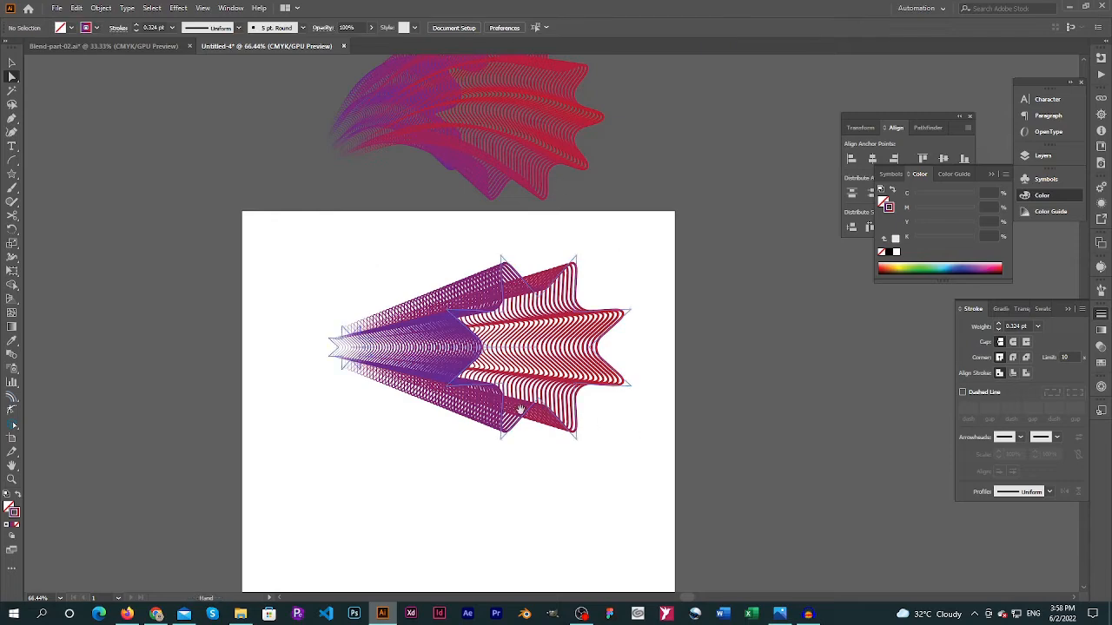
pyautogui.moveTo(519, 408); pyautogui.dragTo(485, 251)
pyautogui.click(12, 162)
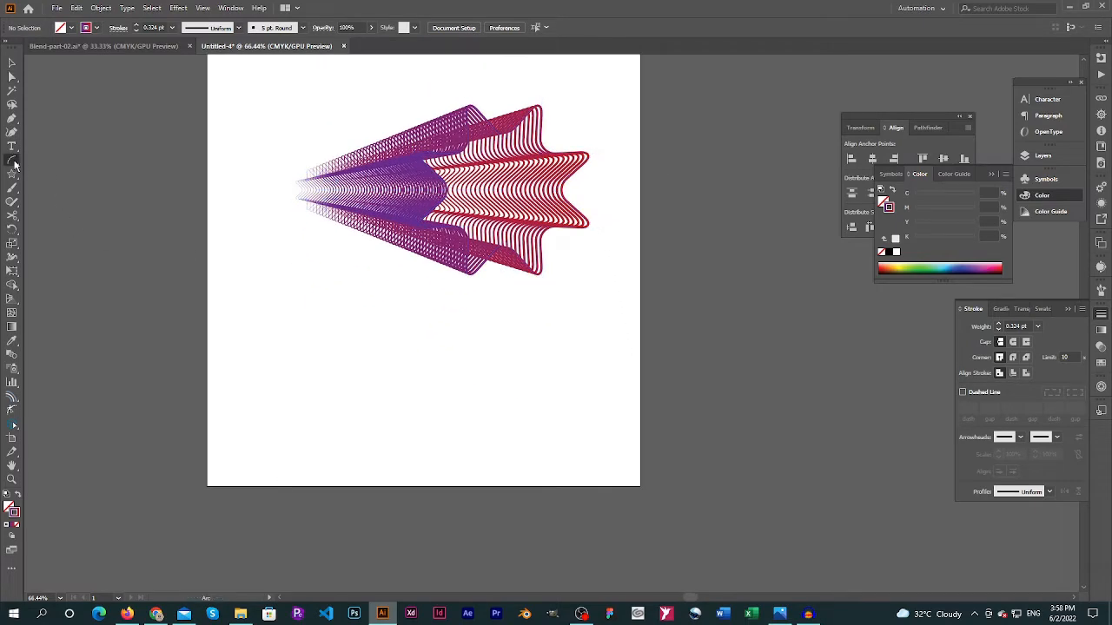
pyautogui.moveTo(324, 317); pyautogui.dragTo(462, 413)
pyautogui.press('r')
pyautogui.moveTo(440, 290); pyautogui.dragTo(557, 495)
pyautogui.press('v')
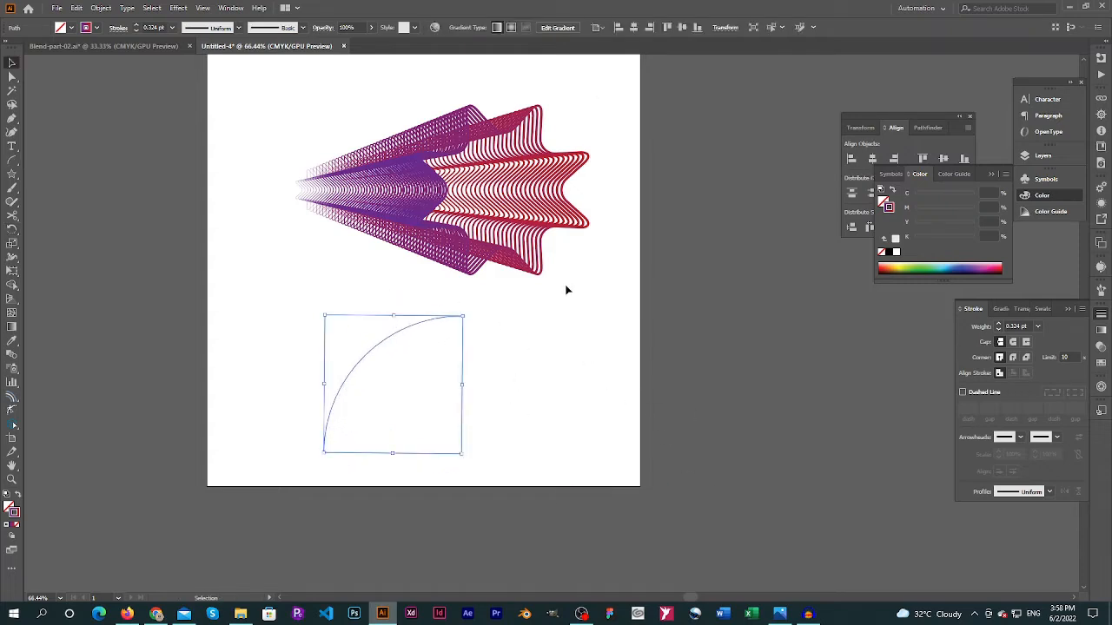
# Duplicate the straight purple-and-red blend and place the copy outside the artboard, to its right
pyautogui.click(413, 296)
pyautogui.moveTo(293, 97); pyautogui.dragTo(466, 445)
pyautogui.click(575, 252)
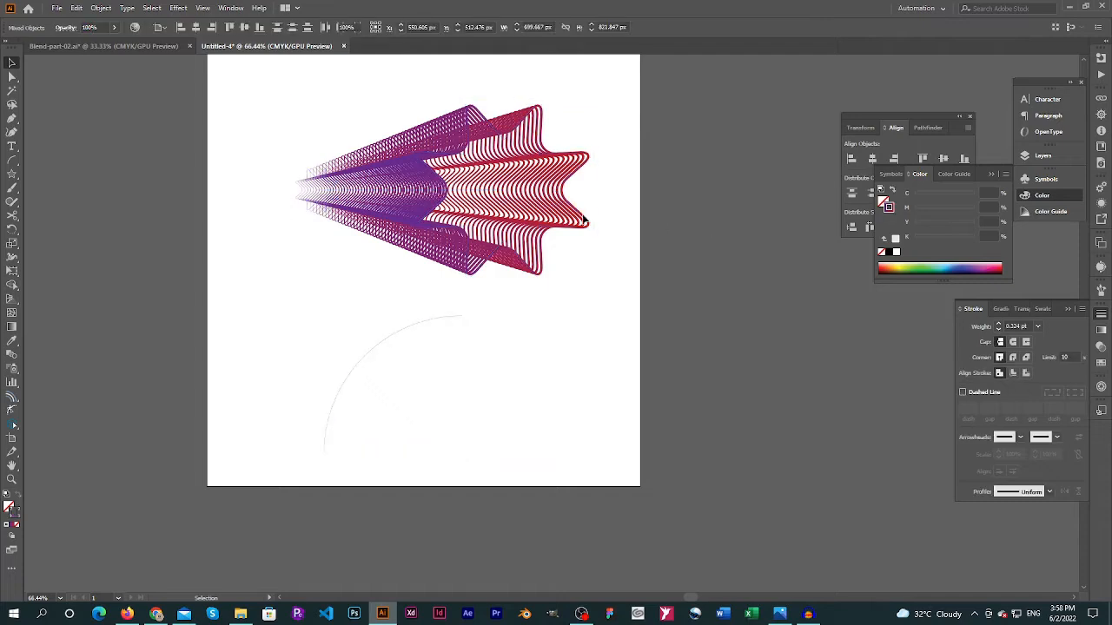
pyautogui.moveTo(389, 212); pyautogui.dragTo(782, 407)
pyautogui.click(249, 116)
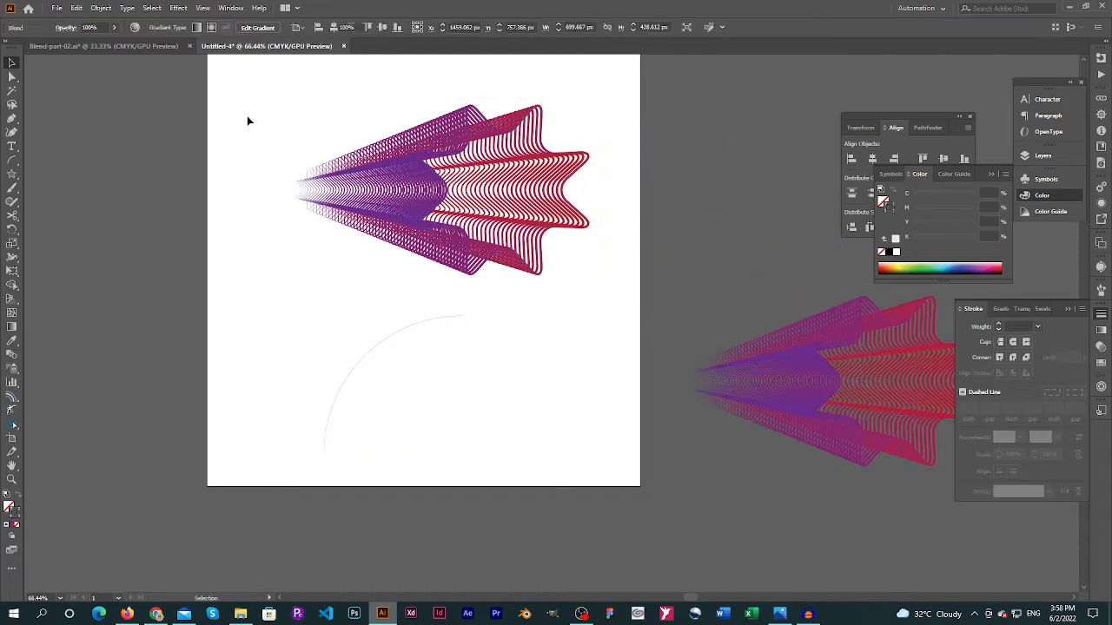
# Select the blend on the artboard together with the arc and replace the blend's spine with the arc
pyautogui.moveTo(249, 116); pyautogui.dragTo(426, 450)
pyautogui.click(101, 8)
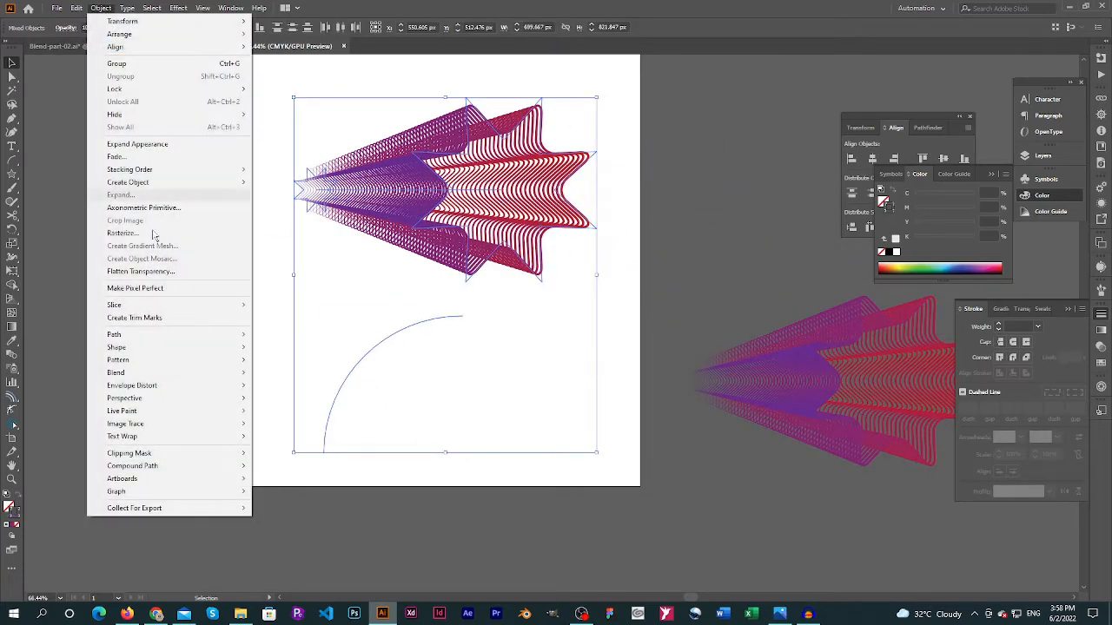
pyautogui.moveTo(232, 373)
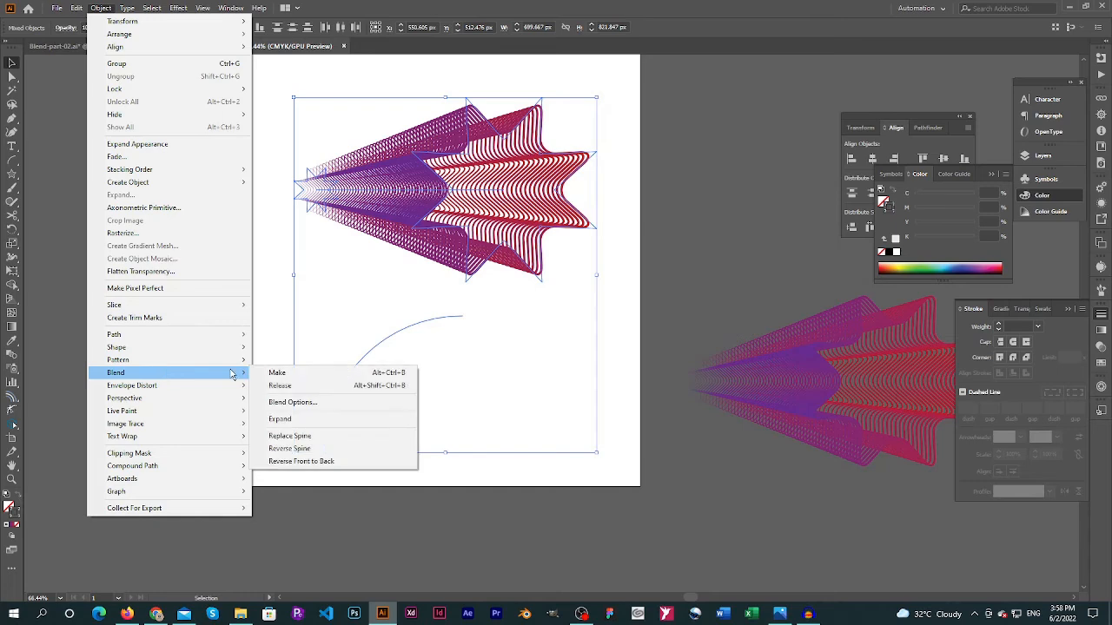
pyautogui.click(309, 436)
# Move the curved blend slightly down within the artboard and deselect it
pyautogui.moveTo(376, 380); pyautogui.dragTo(339, 240)
pyautogui.click(574, 242)
pyautogui.moveTo(574, 242); pyautogui.dragTo(552, 274)
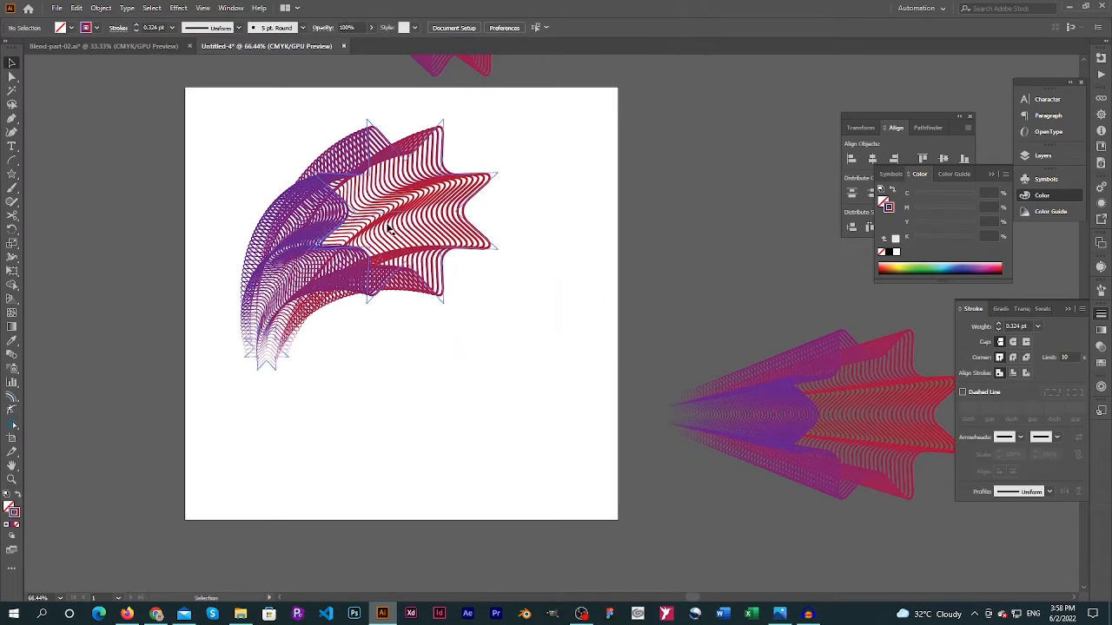
pyautogui.moveTo(388, 226); pyautogui.dragTo(394, 245)
pyautogui.click(574, 220)
# Draw a square about 932 px wide inside the artboard and swap its fill and stroke so the gradient fills it
pyautogui.press('m')
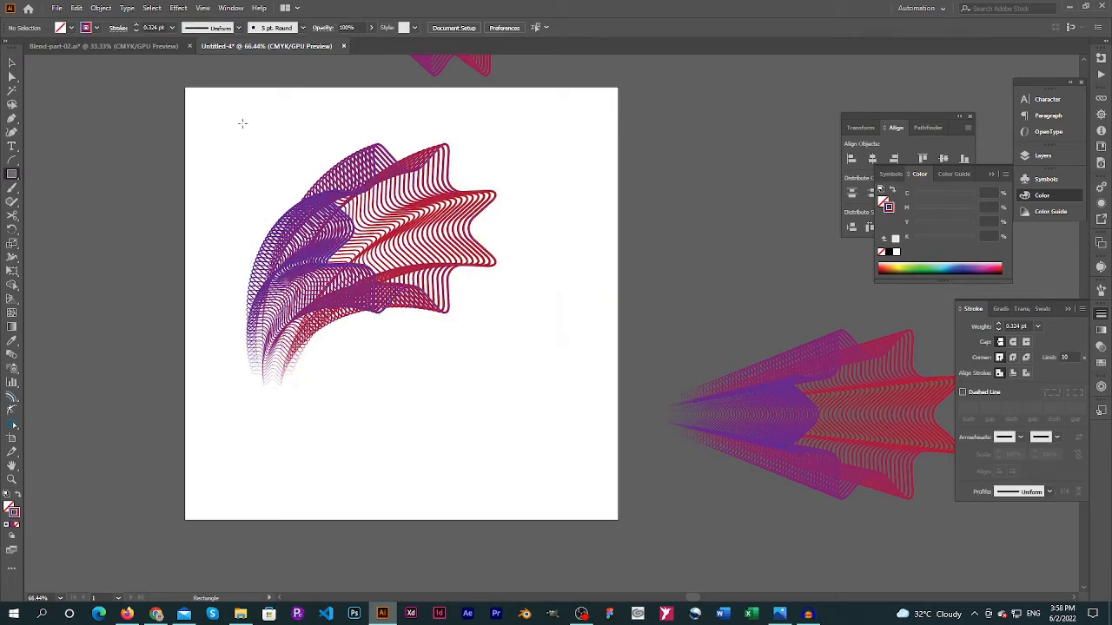
pyautogui.moveTo(201, 100); pyautogui.dragTo(605, 504)
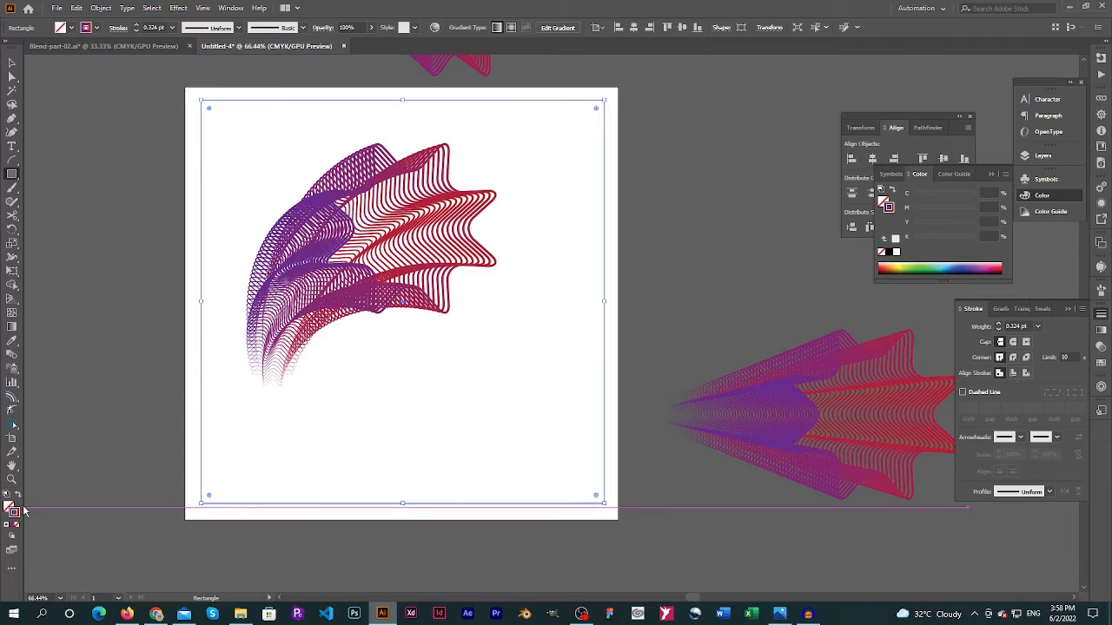
pyautogui.click(16, 494)
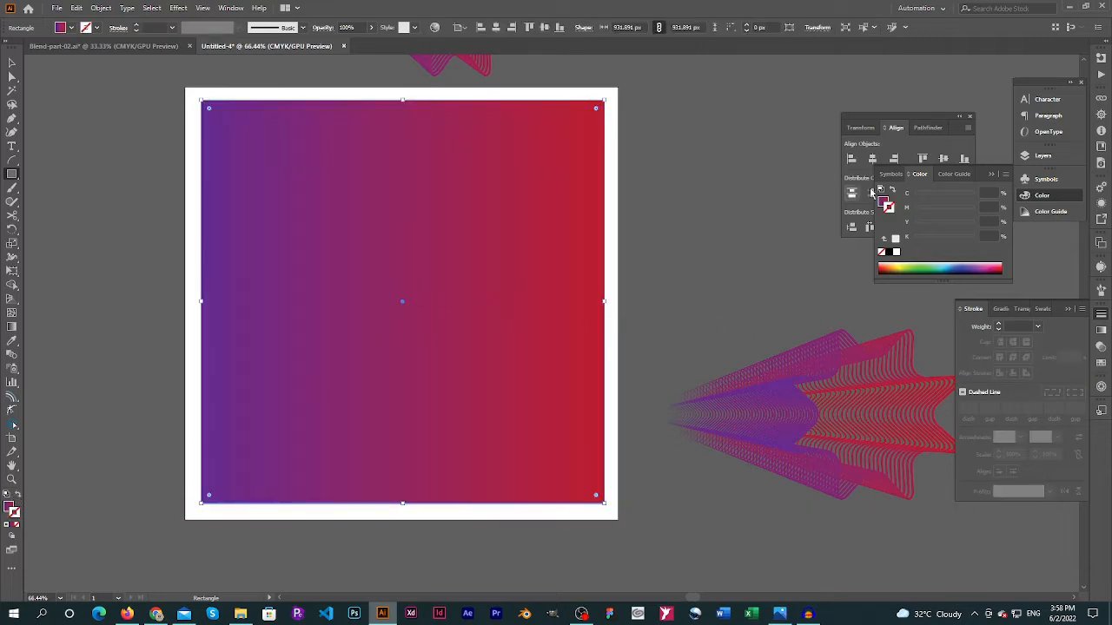
pyautogui.click(885, 203)
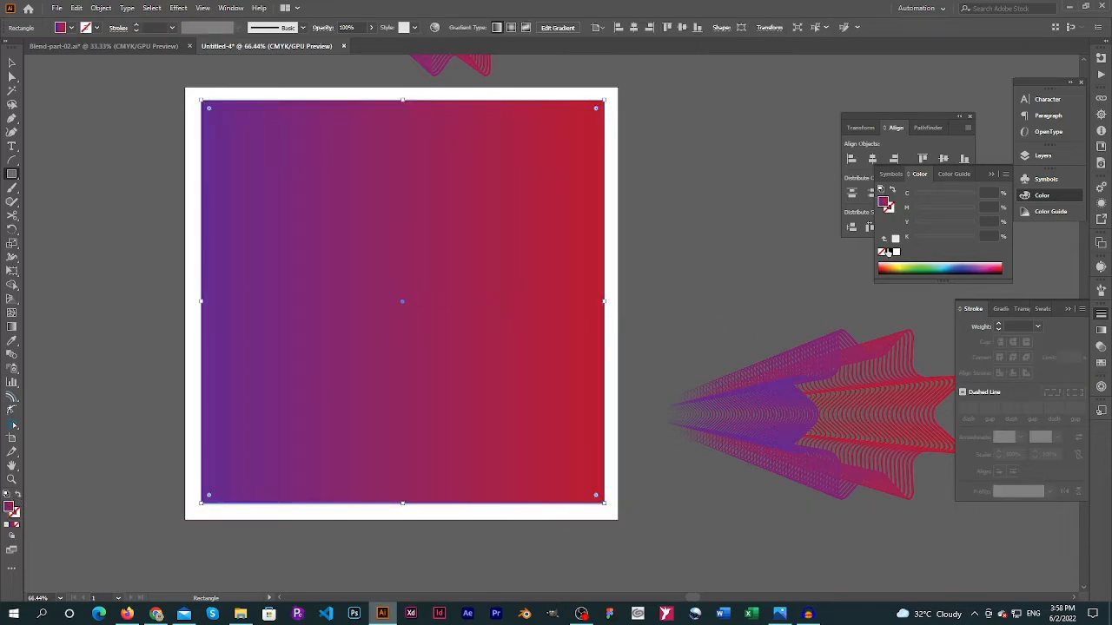
pyautogui.doubleClick(885, 204)
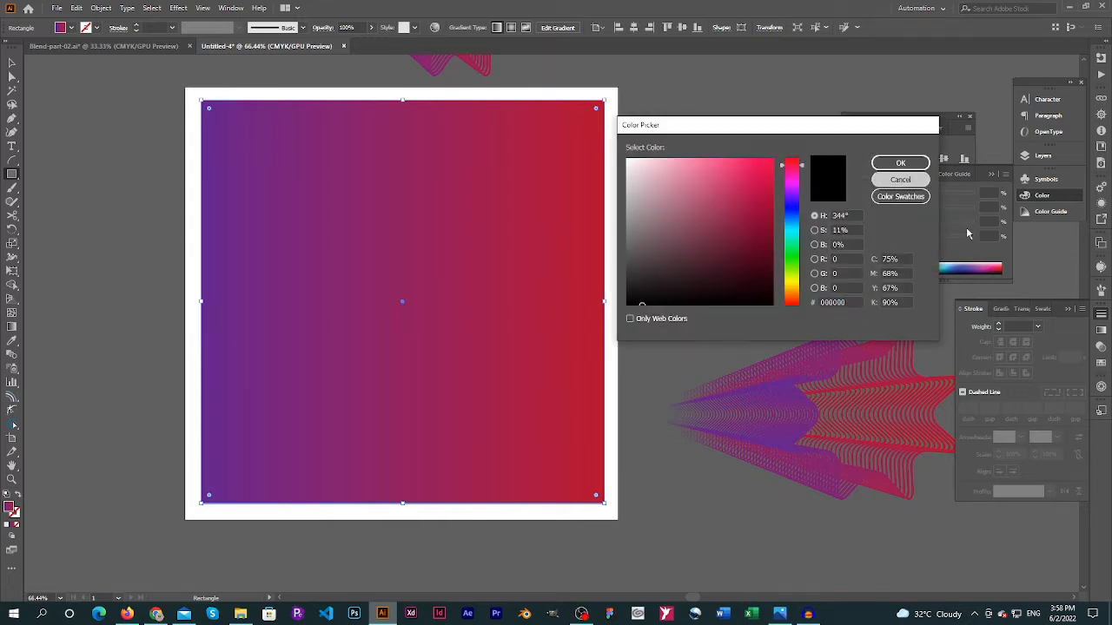
pyautogui.click(900, 179)
# Darken the square's gradient by setting K to 100% on the red stop and about 70% on the purple stop
pyautogui.click(1100, 330)
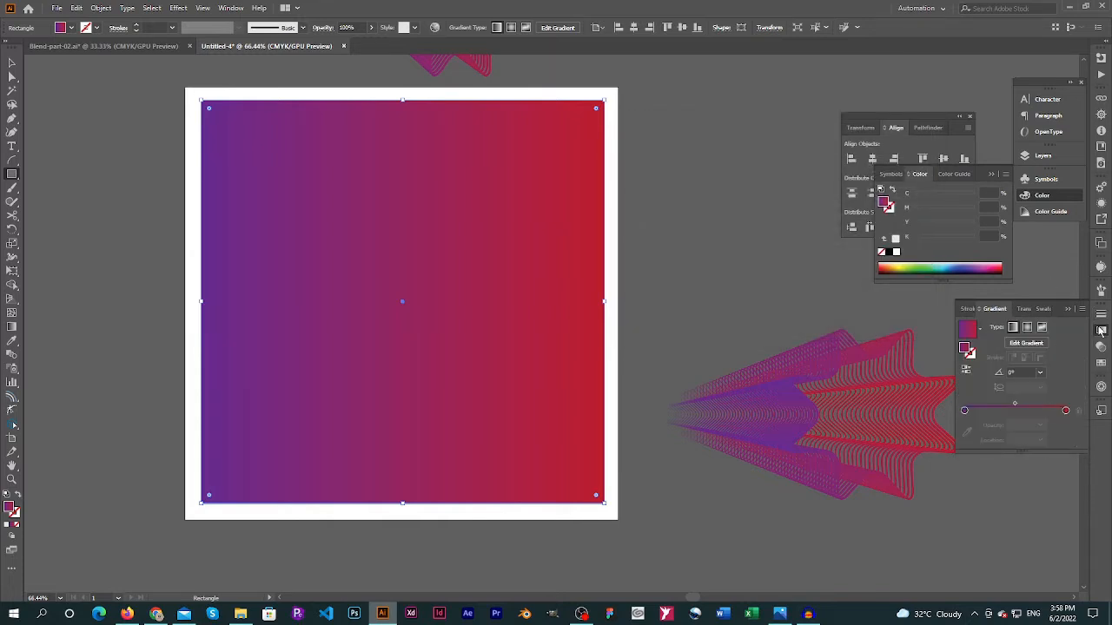
pyautogui.doubleClick(1065, 410)
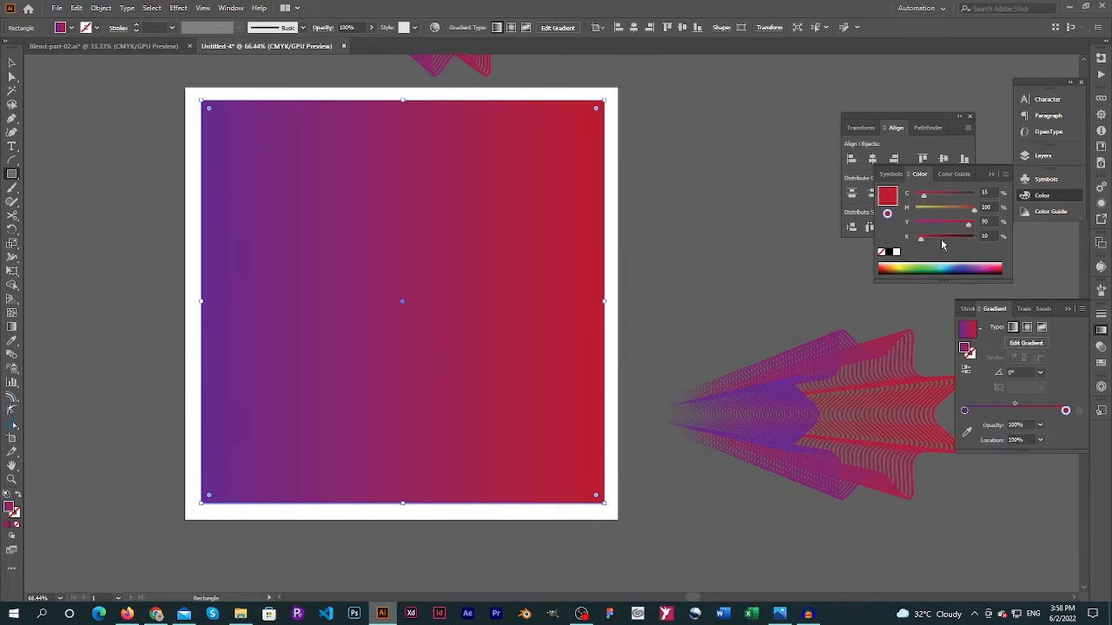
pyautogui.moveTo(951, 246); pyautogui.dragTo(982, 249)
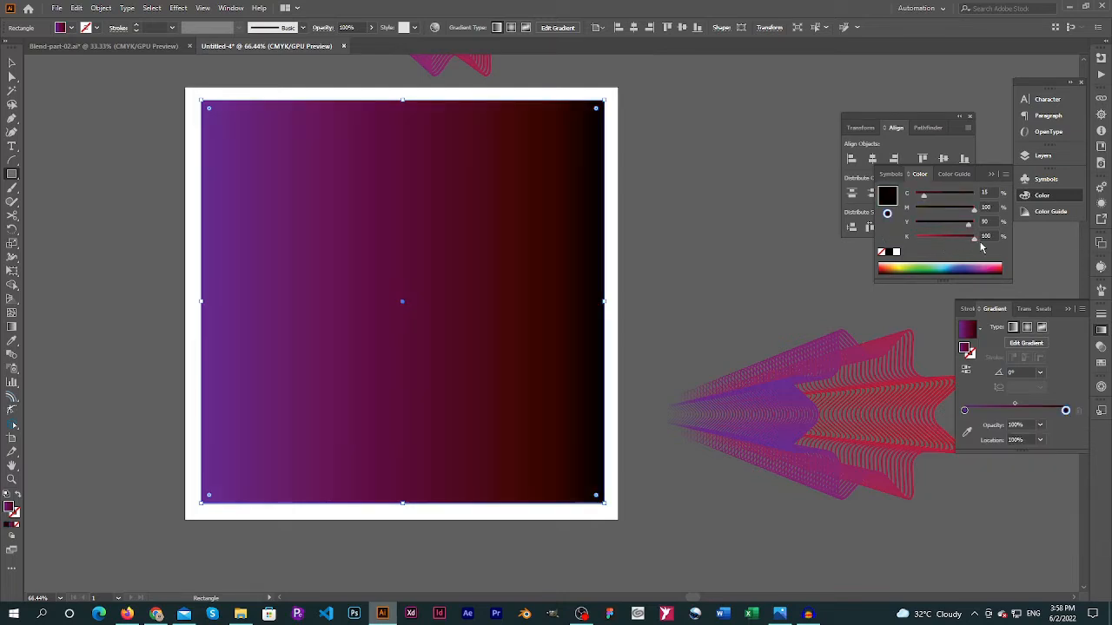
pyautogui.doubleClick(964, 410)
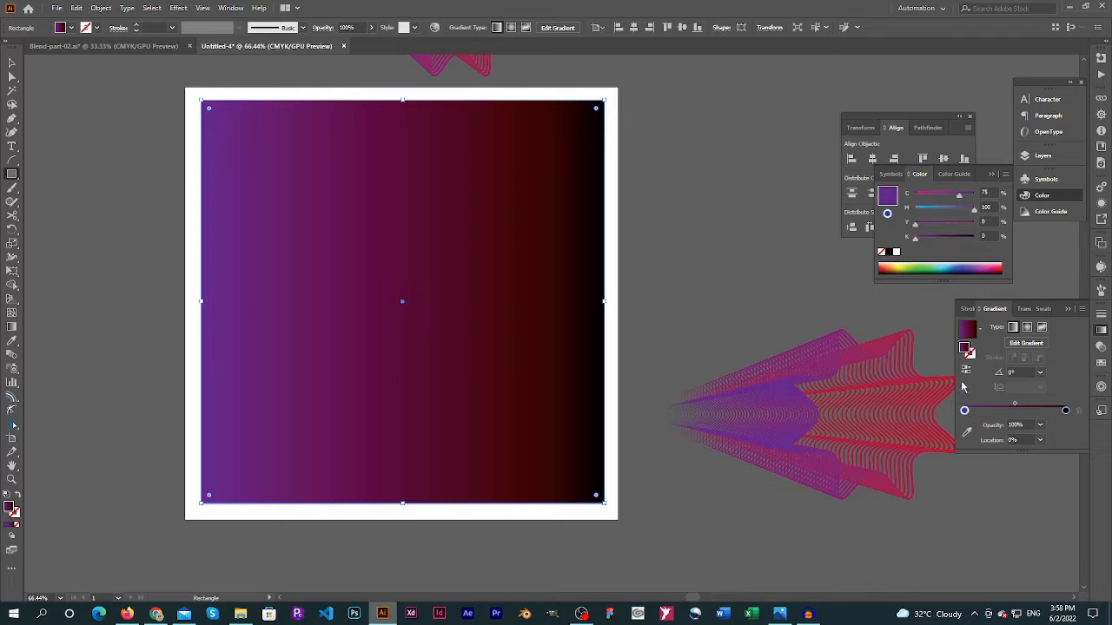
pyautogui.moveTo(942, 241); pyautogui.dragTo(958, 240)
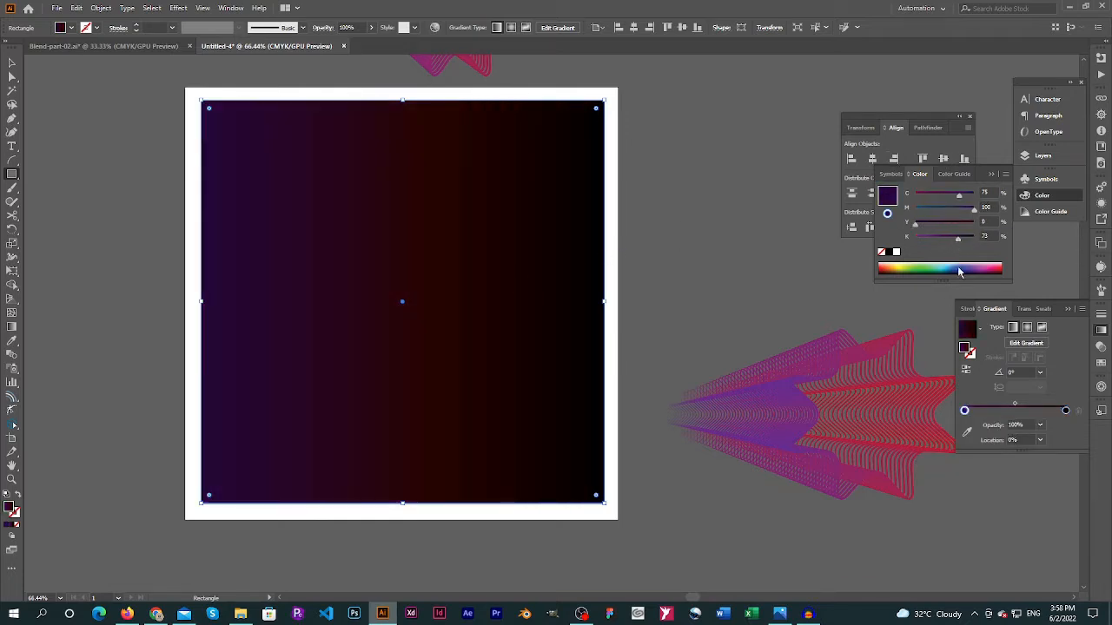
# Make the square's gradient radial and redraw it from the square's upper-left corner diagonally toward its lower-right area
pyautogui.click(1030, 327)
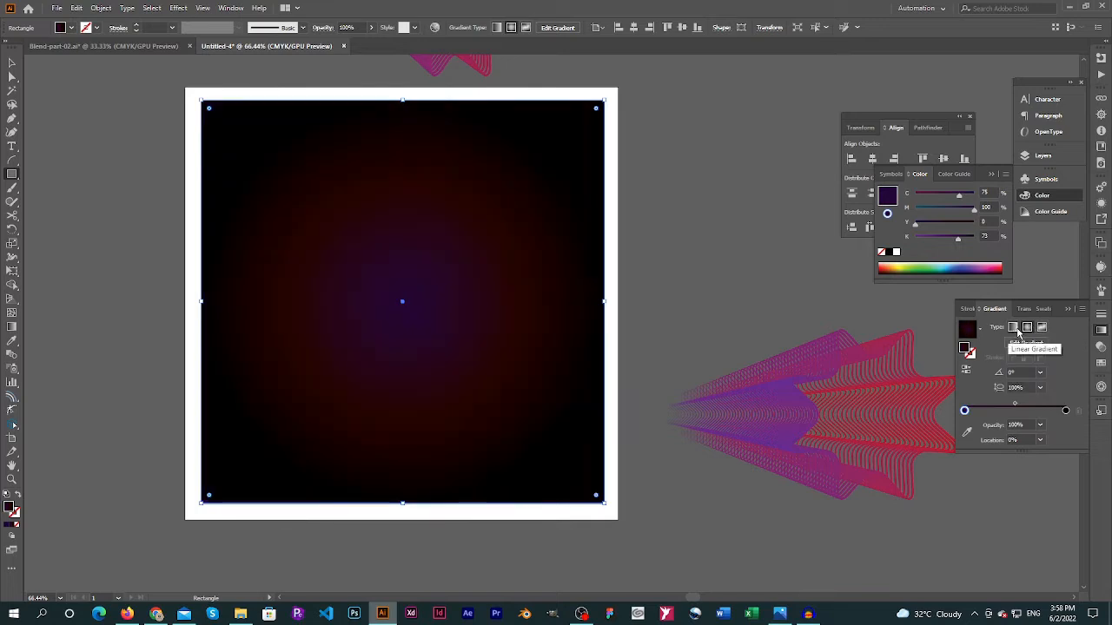
pyautogui.press('g')
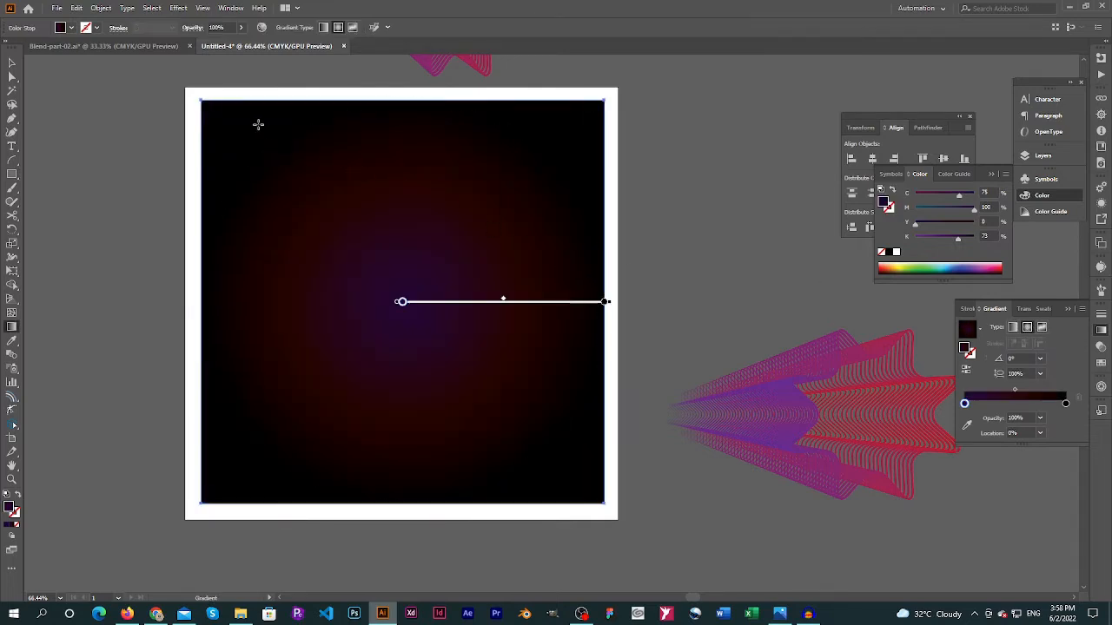
pyautogui.moveTo(209, 100); pyautogui.dragTo(482, 373)
# Send the dark gradient square to the back, behind the curved blend, and deselect it
pyautogui.press('v')
pyautogui.rightClick(494, 282)
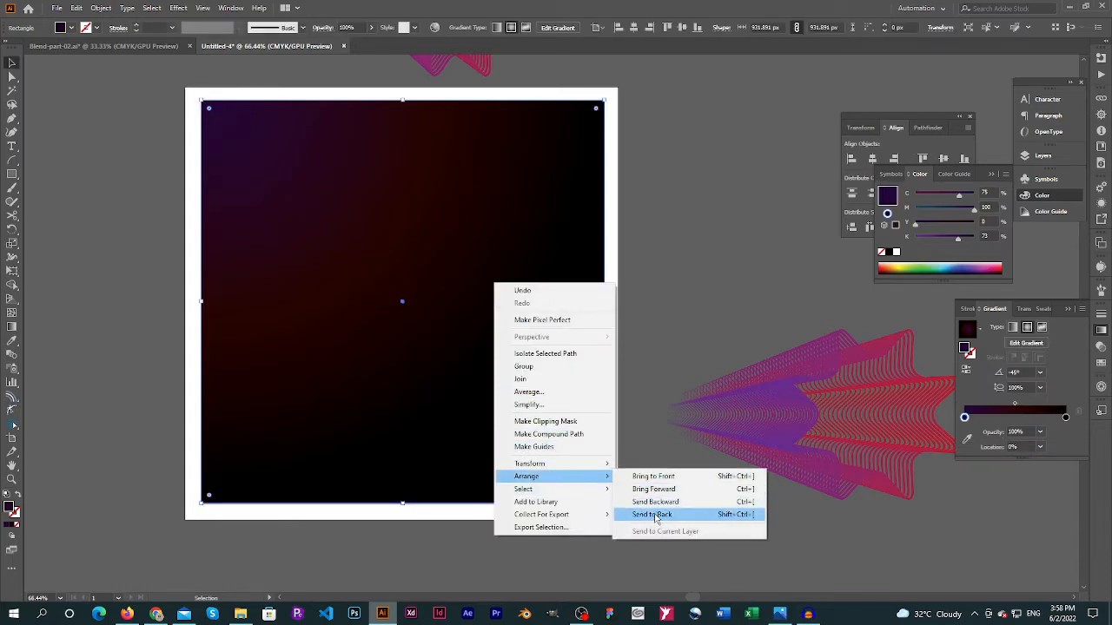
pyautogui.click(660, 517)
pyautogui.click(702, 202)
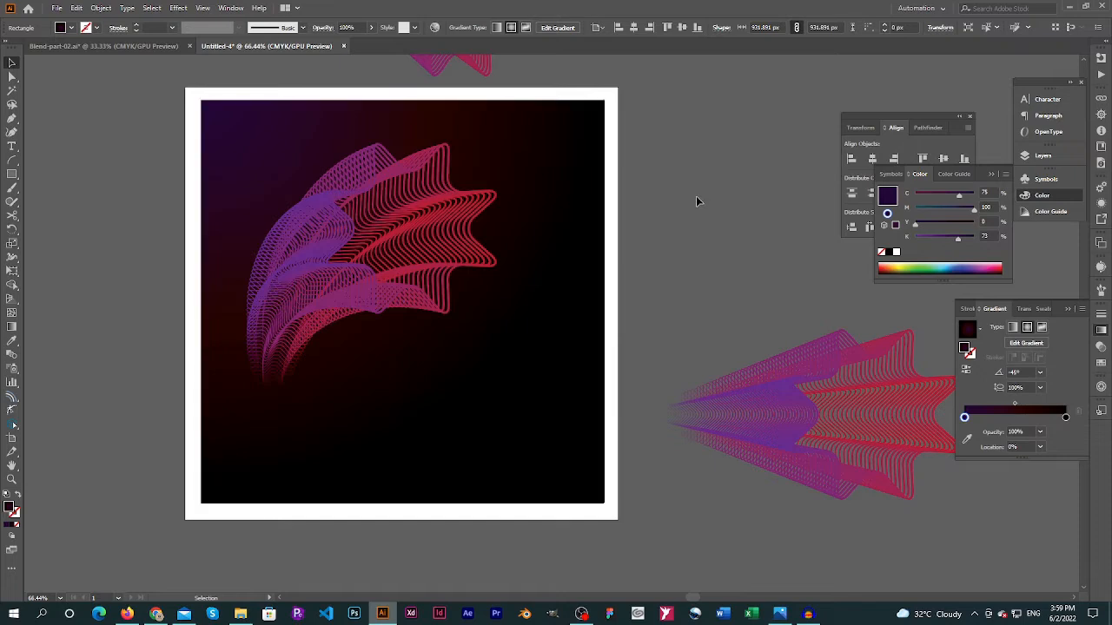
# Copy the BLEND heading and its paragraph from Blend-part-02.ai into Untitled-4 and place them in the square's lower-right corner
pyautogui.click(145, 46)
pyautogui.click(337, 399)
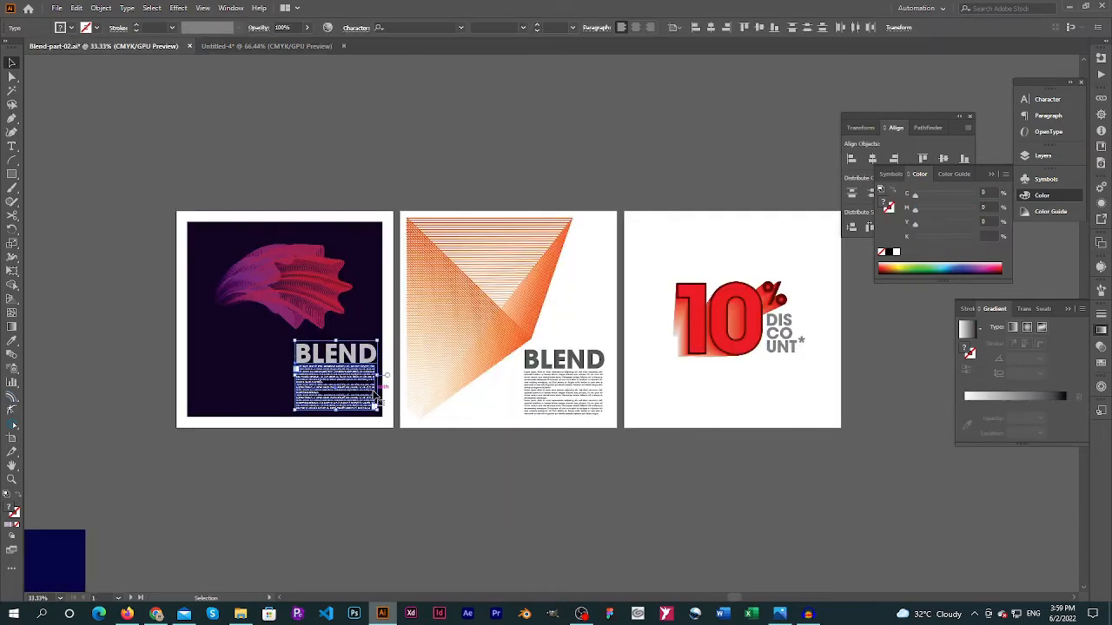
pyautogui.click(263, 46)
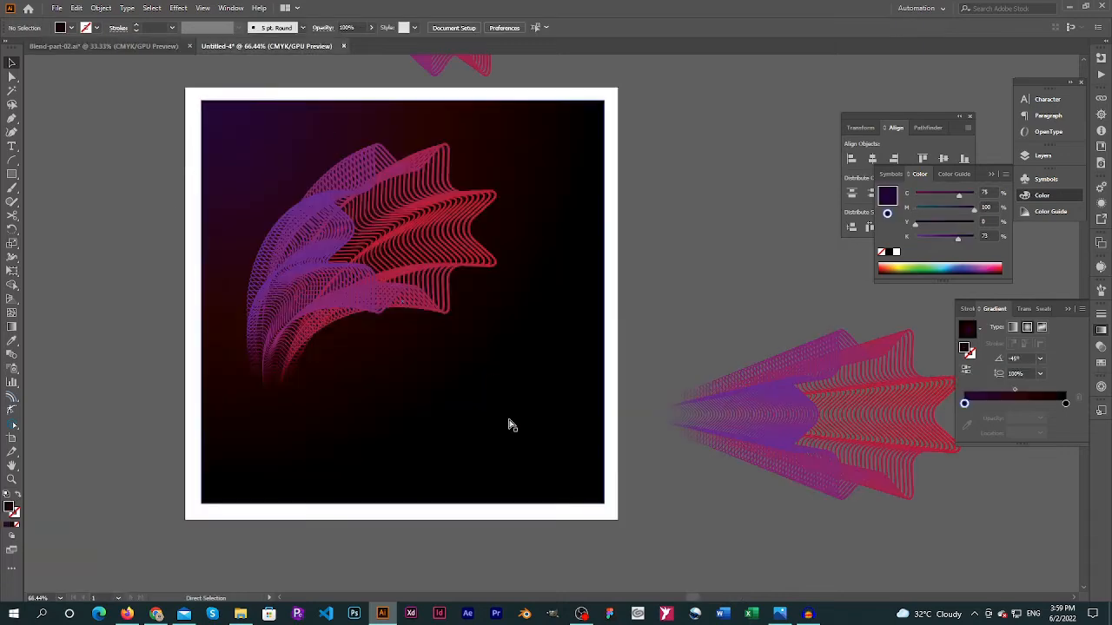
pyautogui.hotkey('ctrl', 'v')
pyautogui.moveTo(554, 323); pyautogui.dragTo(546, 347)
pyautogui.moveTo(513, 423); pyautogui.dragTo(519, 426)
pyautogui.click(706, 313)
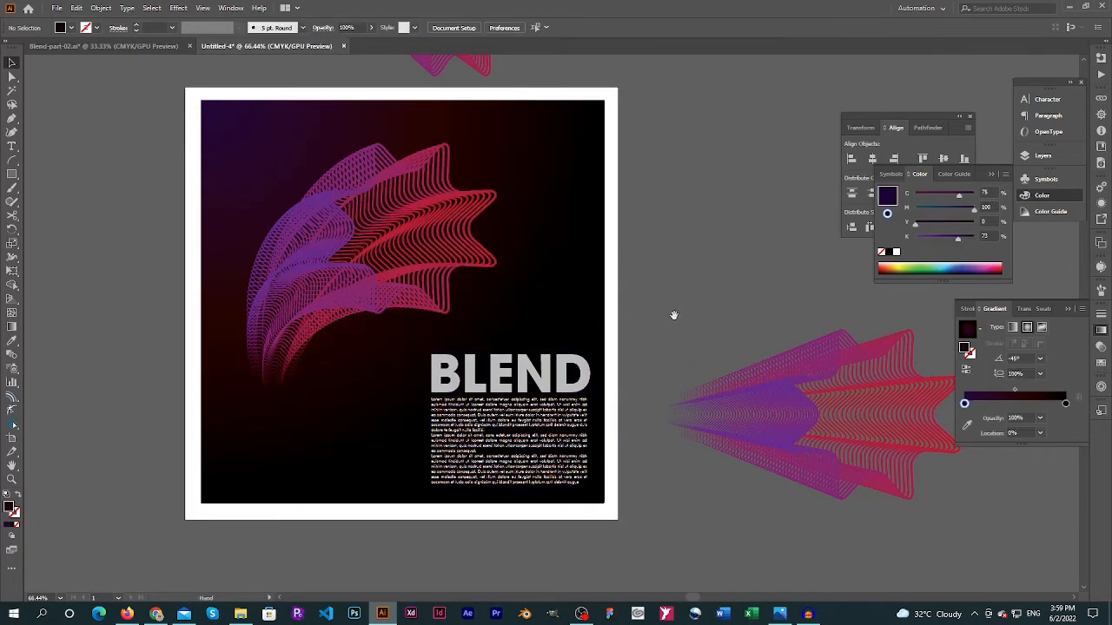
# Move the spare straight blend above the artboard, beside the pasted reference blend, and deselect it
pyautogui.moveTo(674, 316); pyautogui.dragTo(572, 159)
pyautogui.scroll(-1, 617, 356)
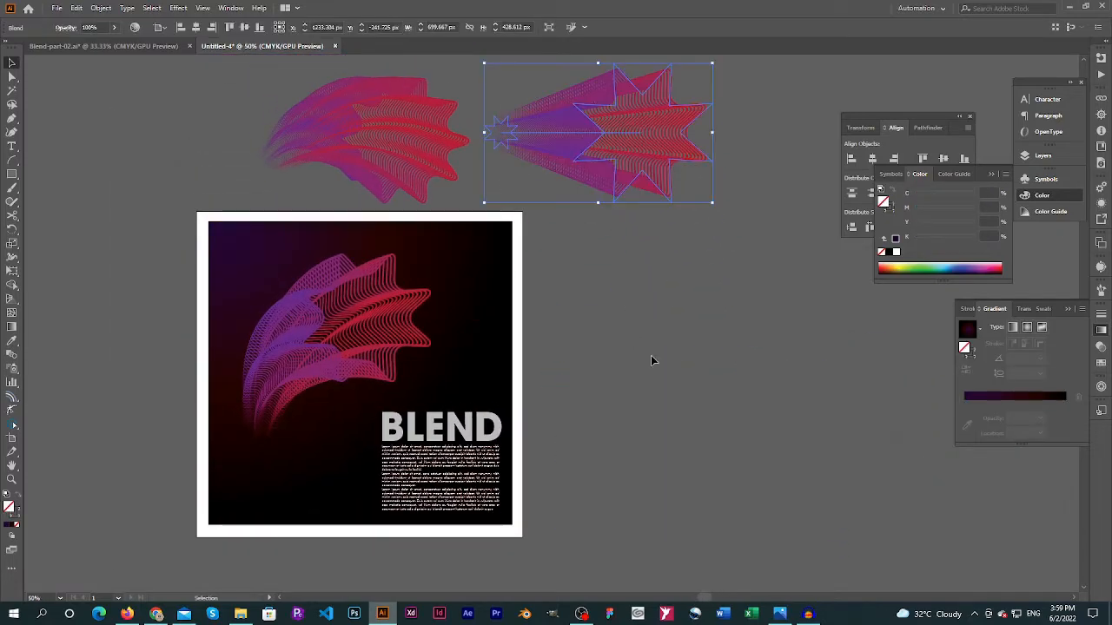
pyautogui.click(650, 355)
pyautogui.scroll(2, 414, 426)
pyautogui.moveTo(452, 426); pyautogui.dragTo(476, 379)
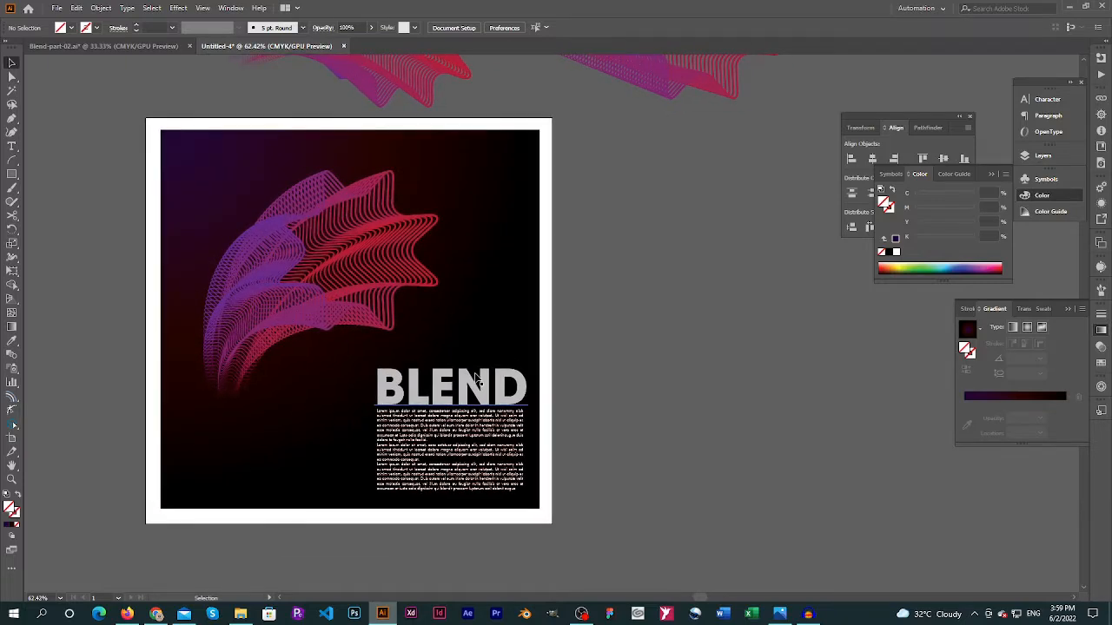
# Hide the panels, move the curved blend farther left on the artboard, and nudge the BLEND text block slightly up and left
pyautogui.hotkey('ctrl', '0')
pyautogui.press('Tab')
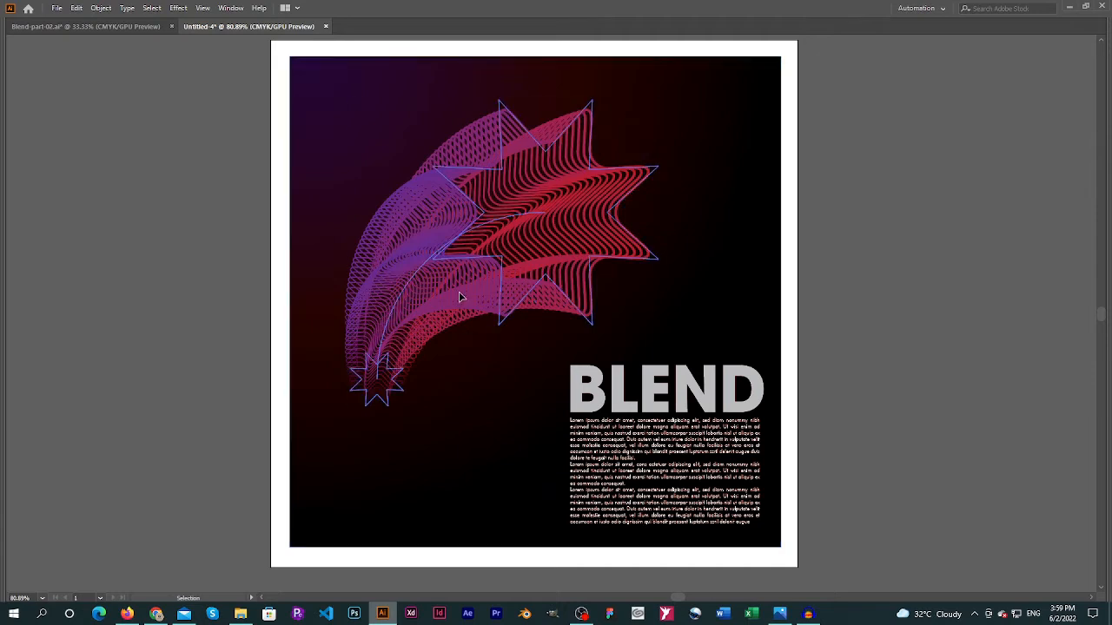
pyautogui.moveTo(489, 294)
pyautogui.mouseDown()
pyautogui.moveTo(454, 285)
pyautogui.moveTo(490, 291)
pyautogui.mouseUp()
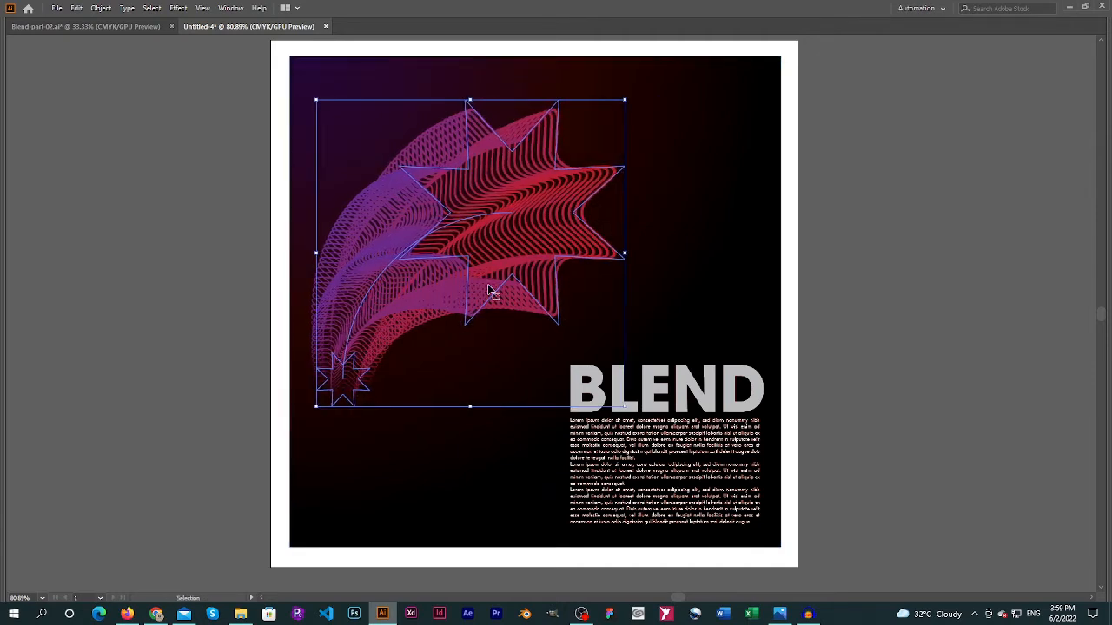
pyautogui.click(752, 406)
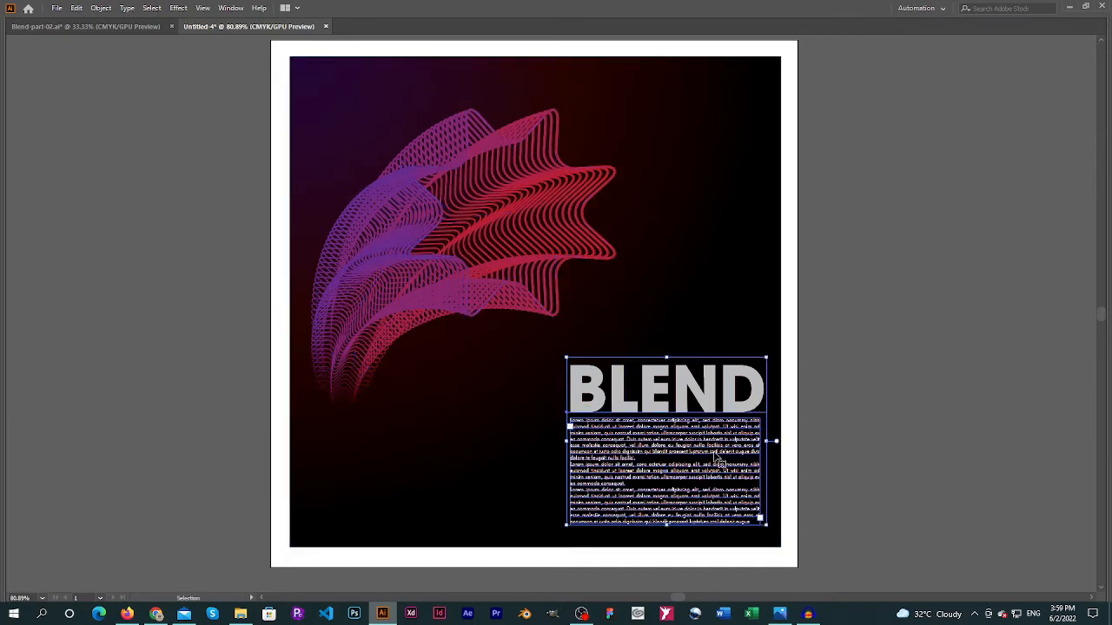
pyautogui.moveTo(717, 456); pyautogui.dragTo(716, 456)
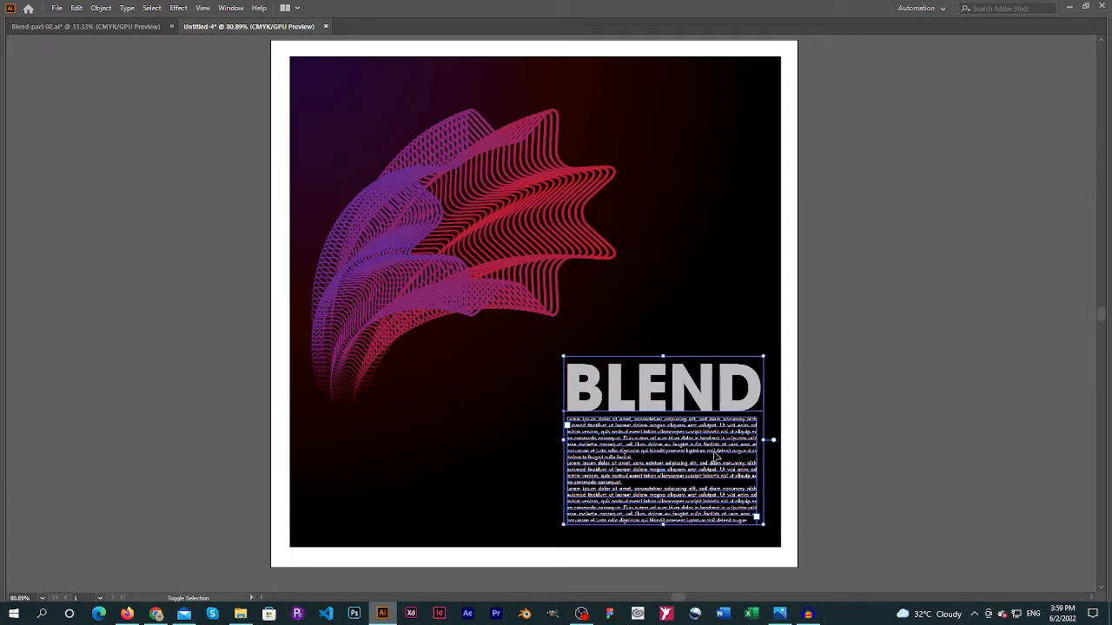
# Narrow the BLEND heading so its width matches the paragraph below it, and deselect it
pyautogui.click(751, 385)
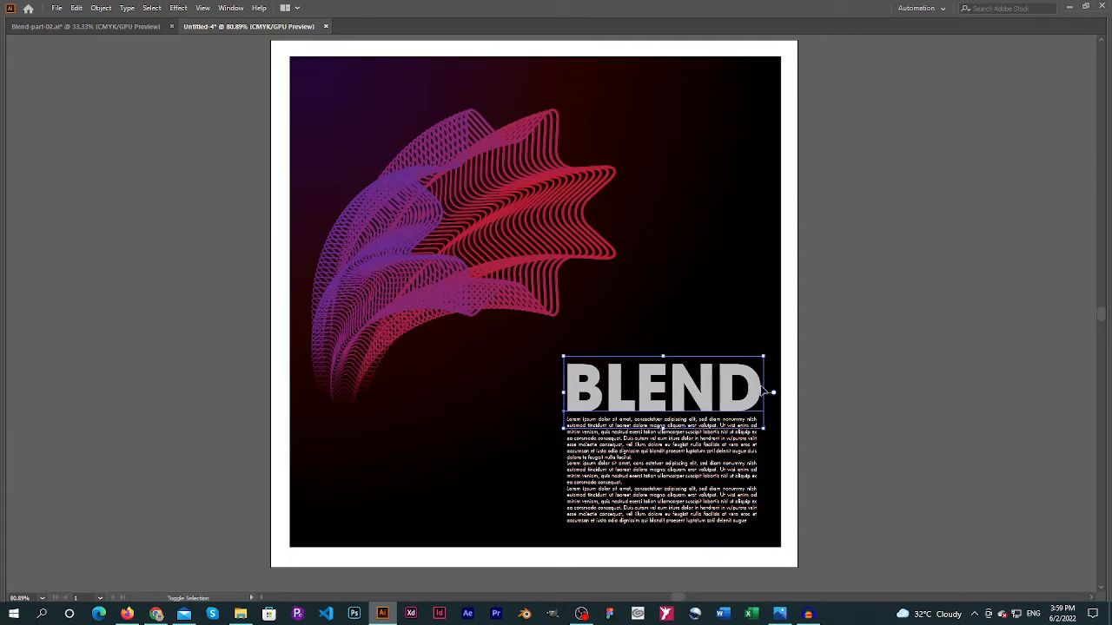
pyautogui.moveTo(764, 393); pyautogui.dragTo(756, 393)
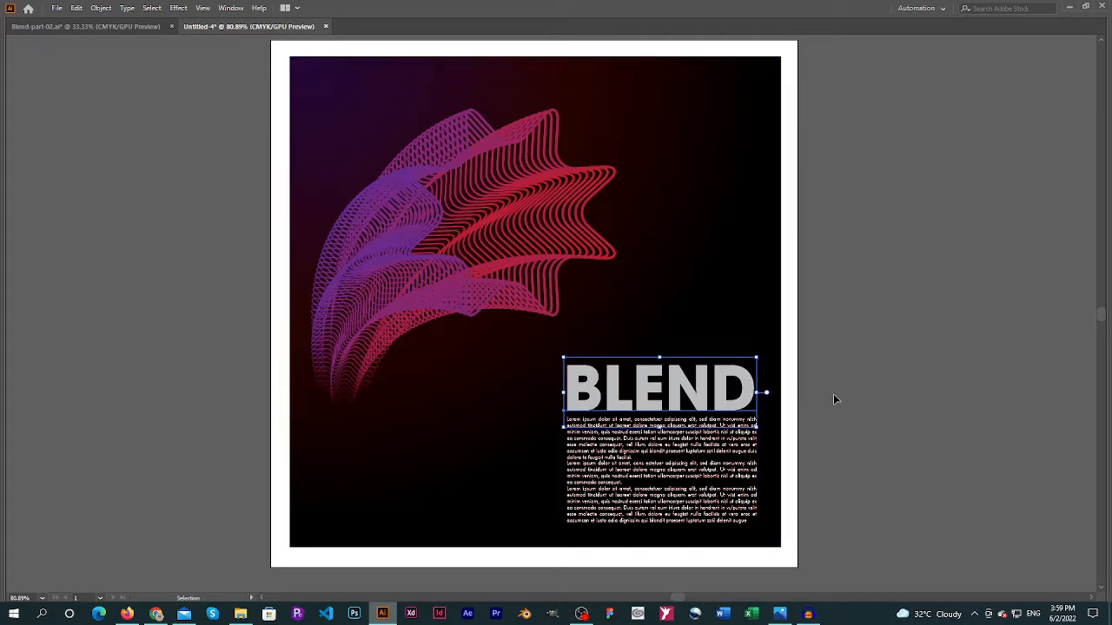
pyautogui.click(833, 395)
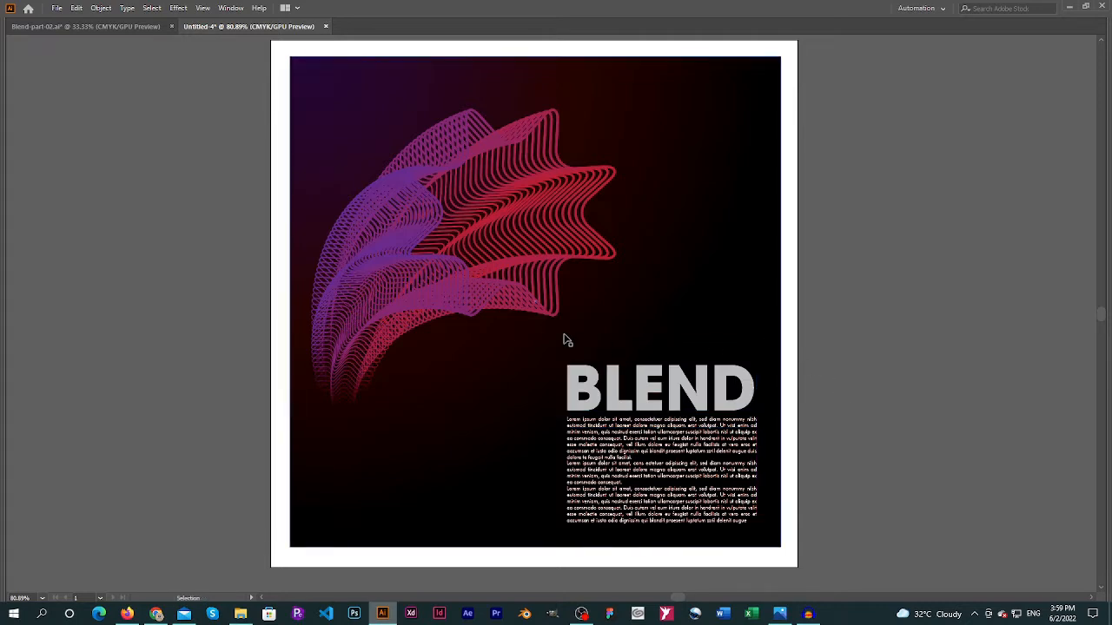
# Bring back the panels and add a second blank artboard of the same size to the right of the poster
pyautogui.hotkey('ctrl', '-')
pyautogui.moveTo(640, 339); pyautogui.dragTo(465, 355)
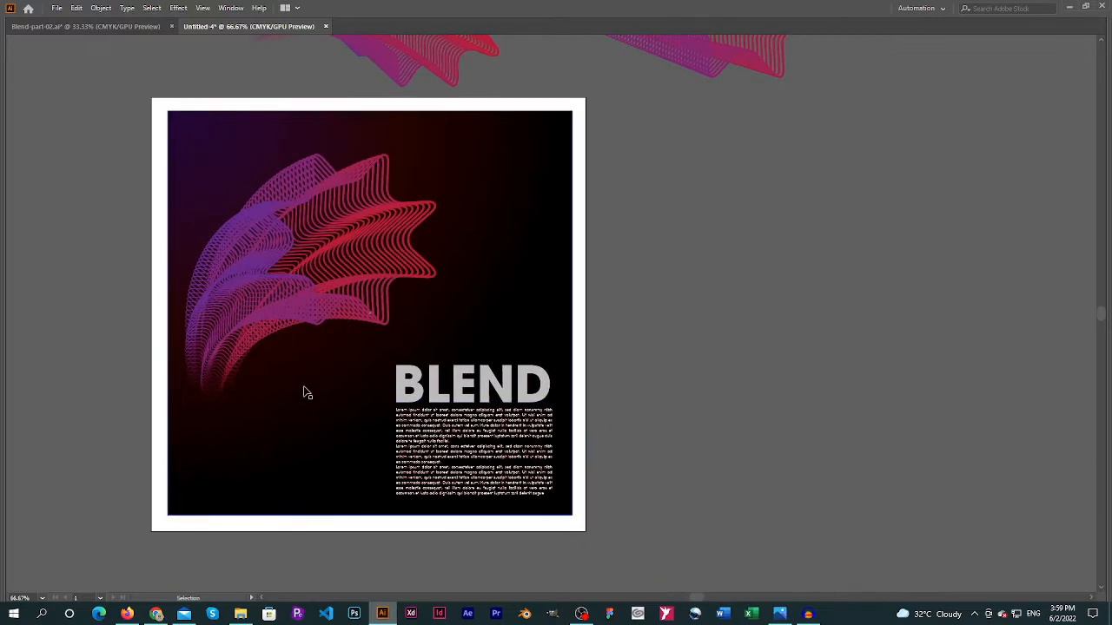
pyautogui.press('Tab')
pyautogui.click(12, 437)
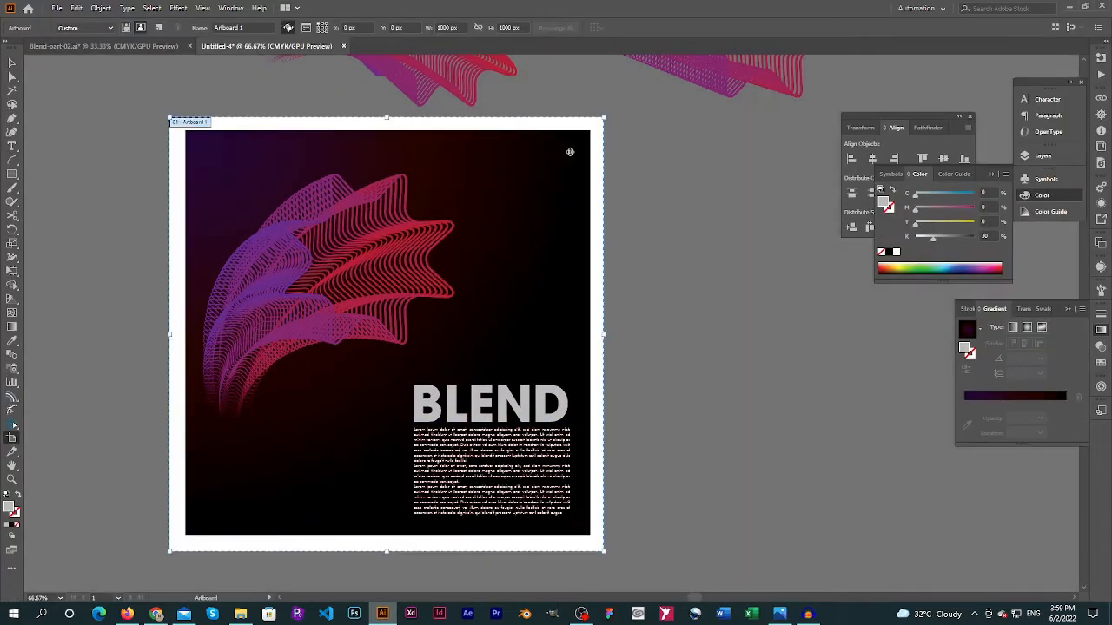
pyautogui.moveTo(614, 115); pyautogui.dragTo(577, 456)
pyautogui.press('Escape')
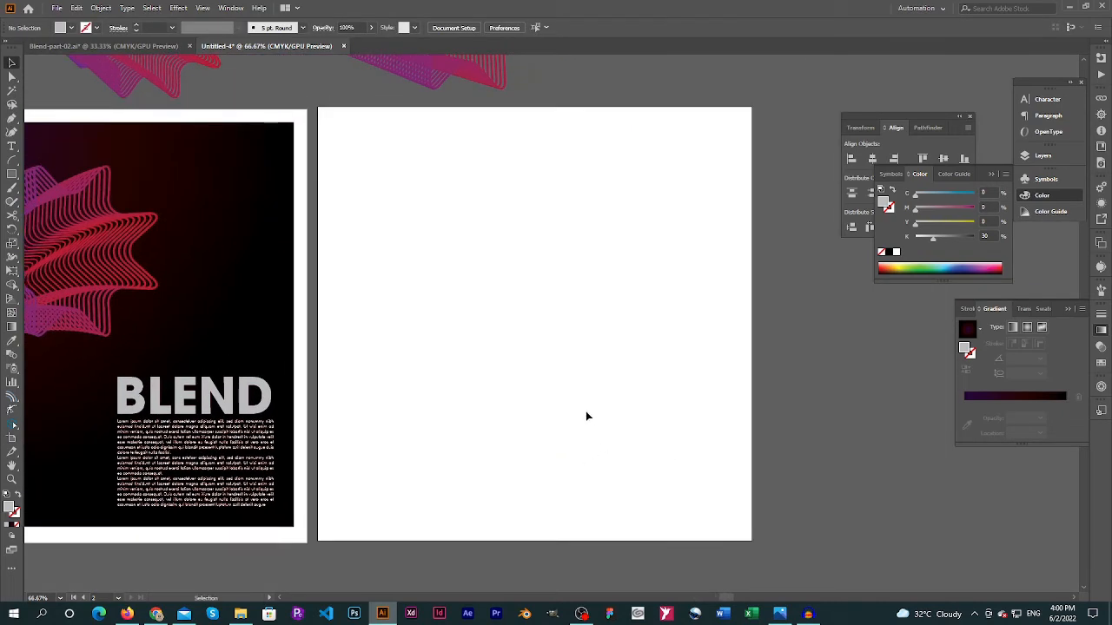
# Create a polygon with a 50 px radius and 3 sides in the upper part of the new artboard
pyautogui.click(12, 173)
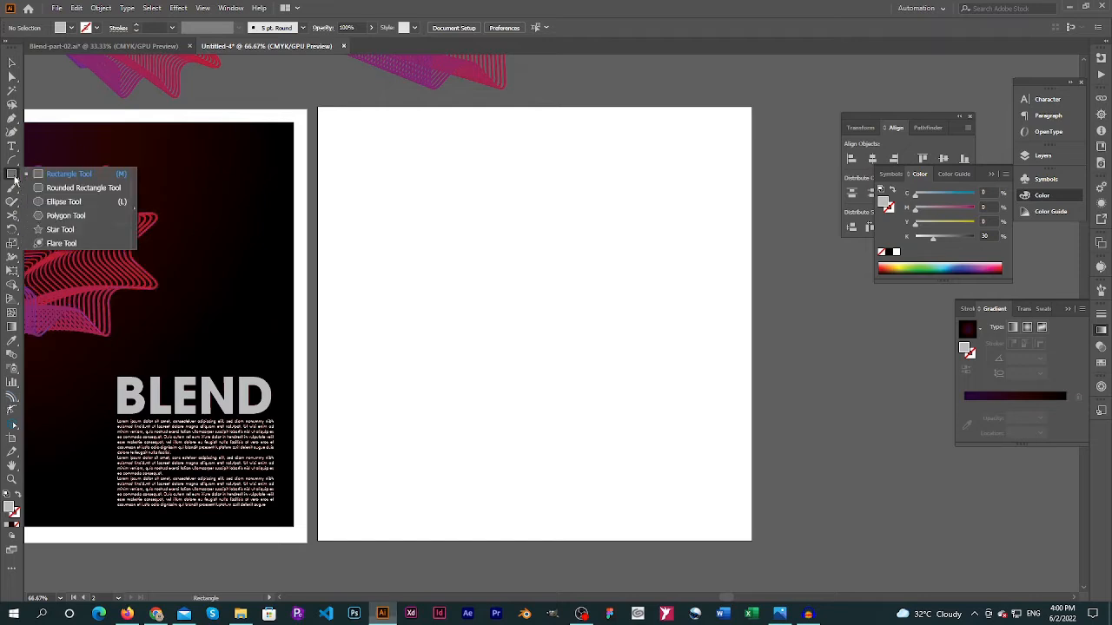
pyautogui.click(66, 216)
pyautogui.hscroll(3, 542, 321)
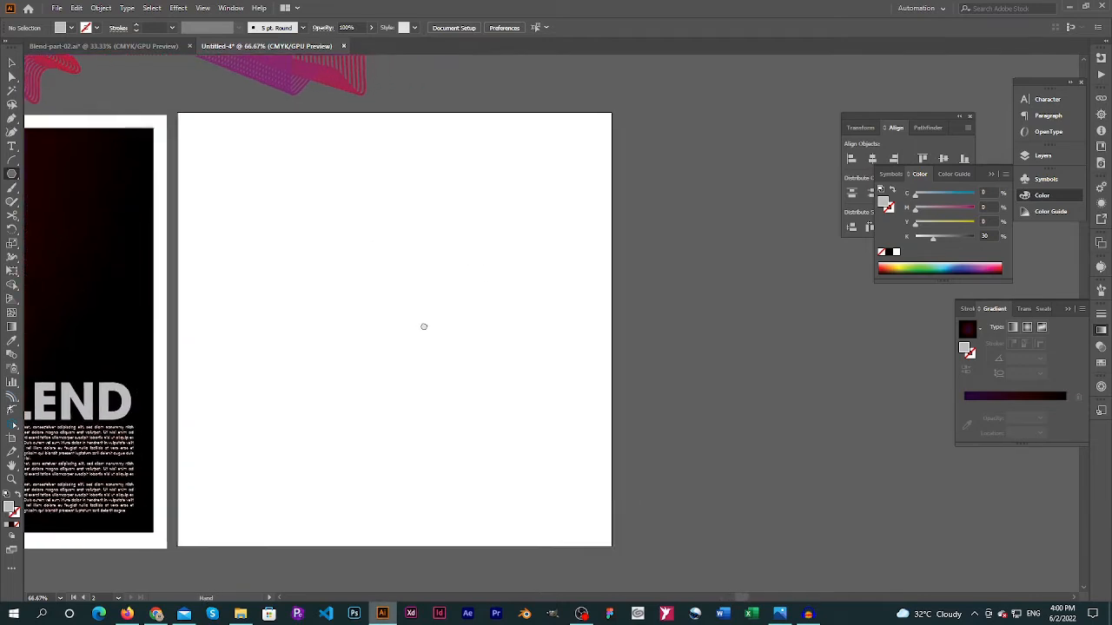
pyautogui.click(313, 205)
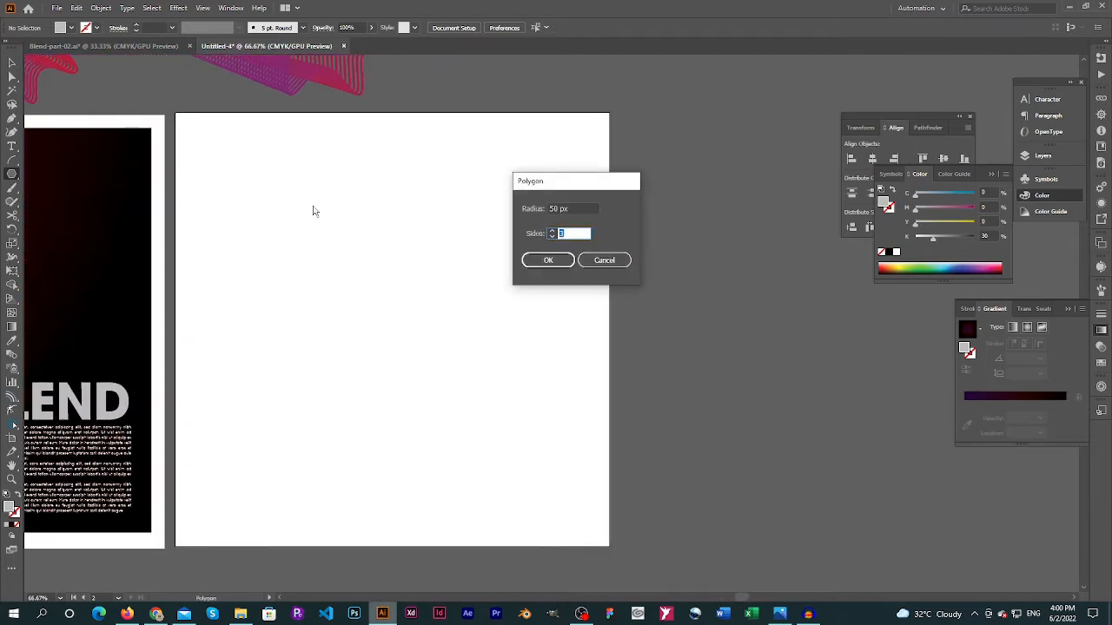
pyautogui.press('Return')
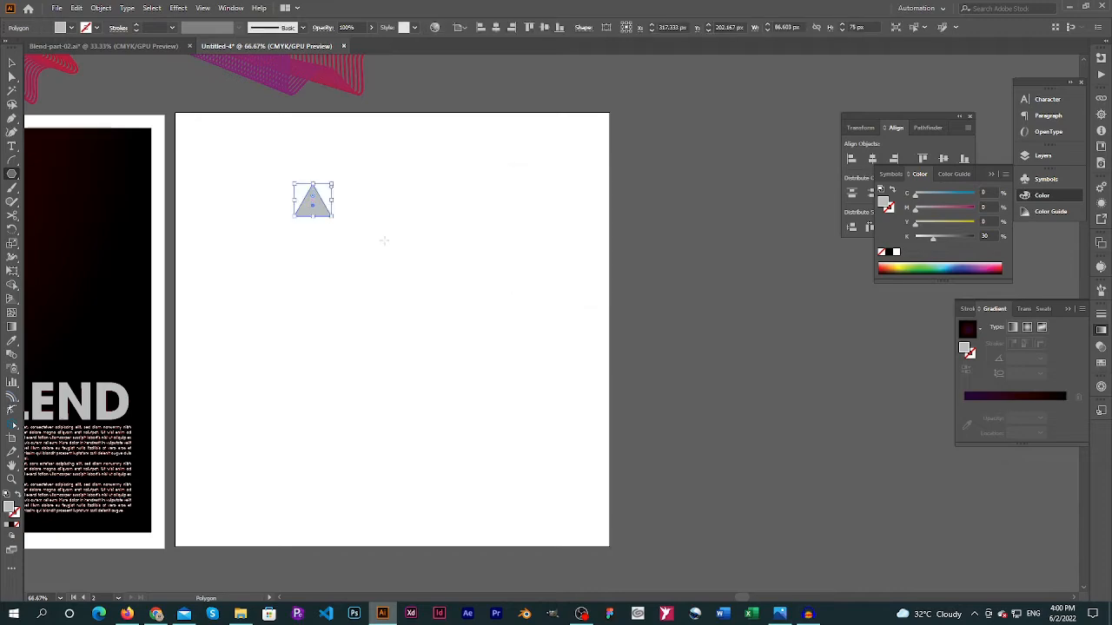
pyautogui.moveTo(429, 293); pyautogui.dragTo(513, 288)
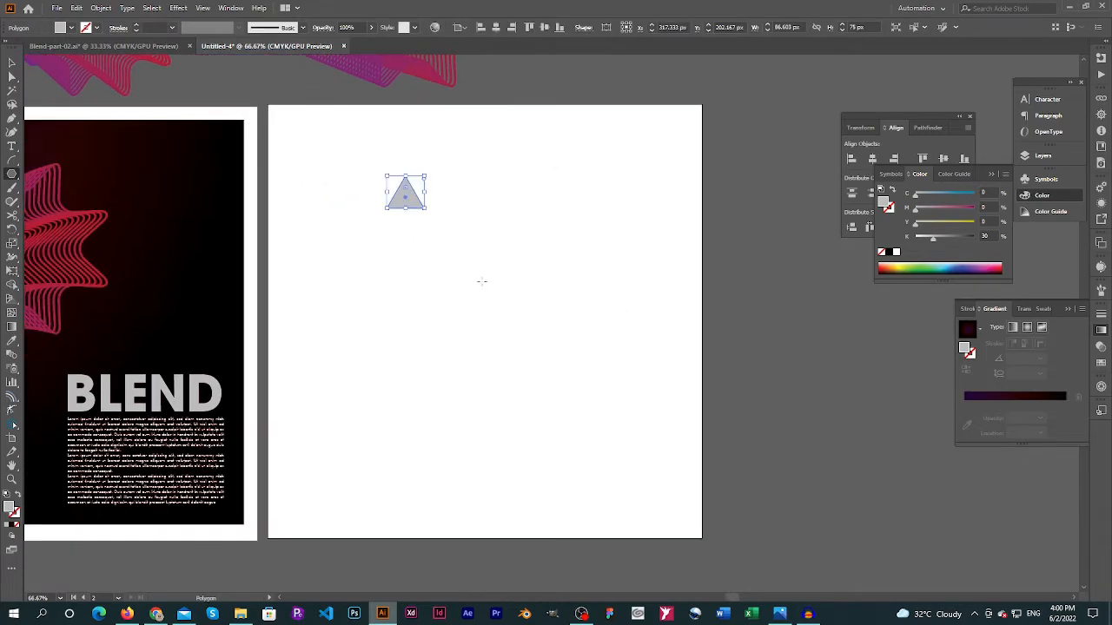
# Swap the triangle's fill and stroke to leave only an outline, and enlarge it to about 420 by 363 px
pyautogui.press('v')
pyautogui.click(17, 497)
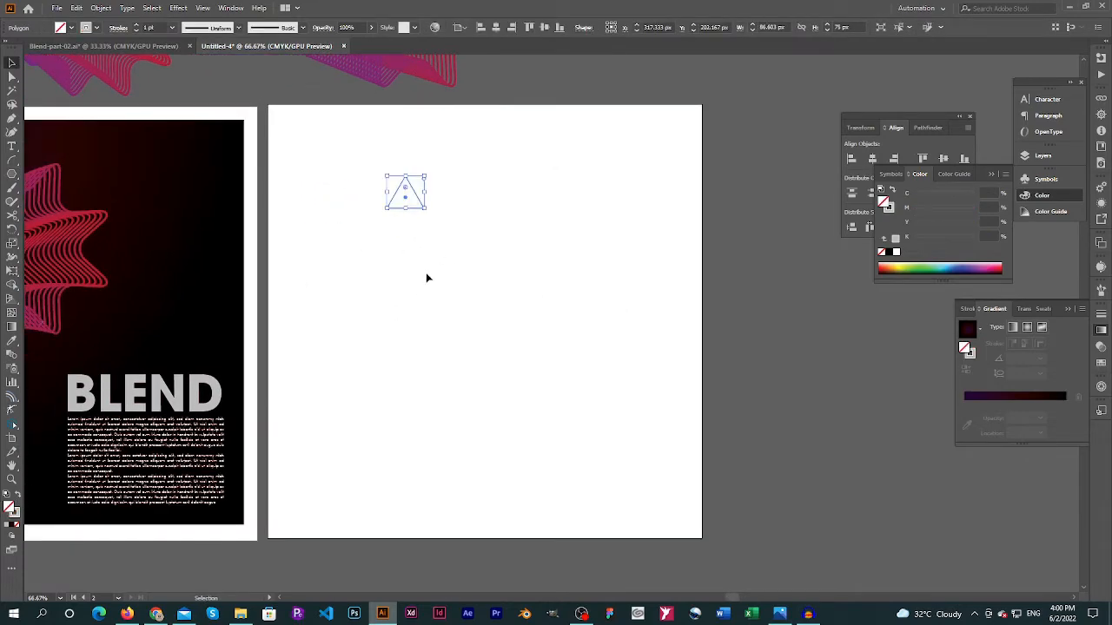
pyautogui.moveTo(424, 208); pyautogui.dragTo(570, 333)
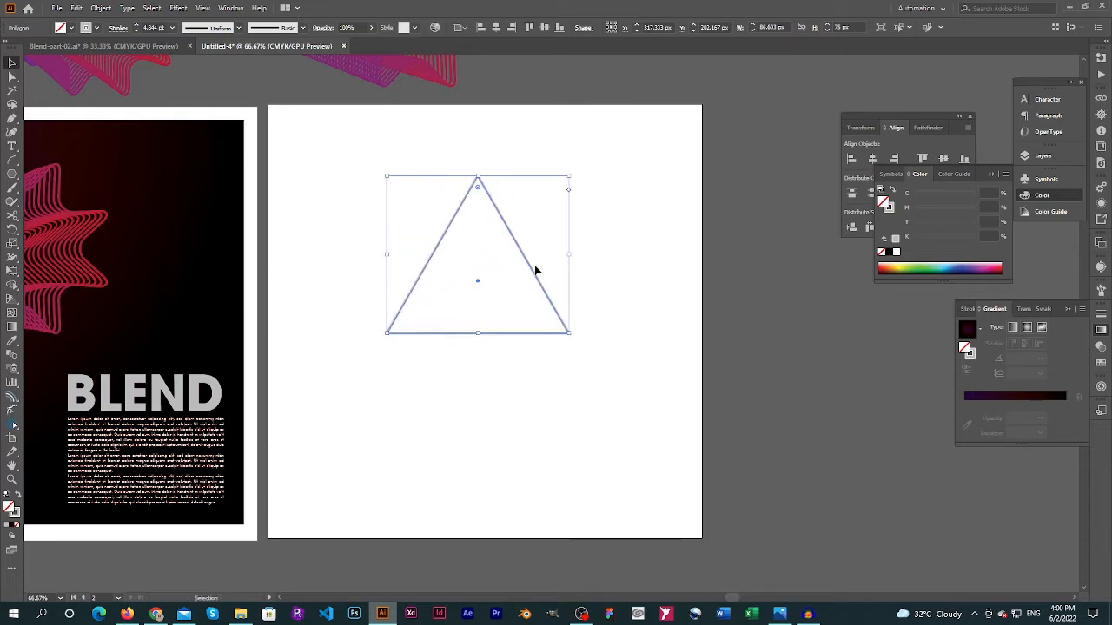
# Duplicate the triangle so two sit side by side across the upper artboard, and send the left one to the back
pyautogui.moveTo(521, 254); pyautogui.dragTo(423, 205)
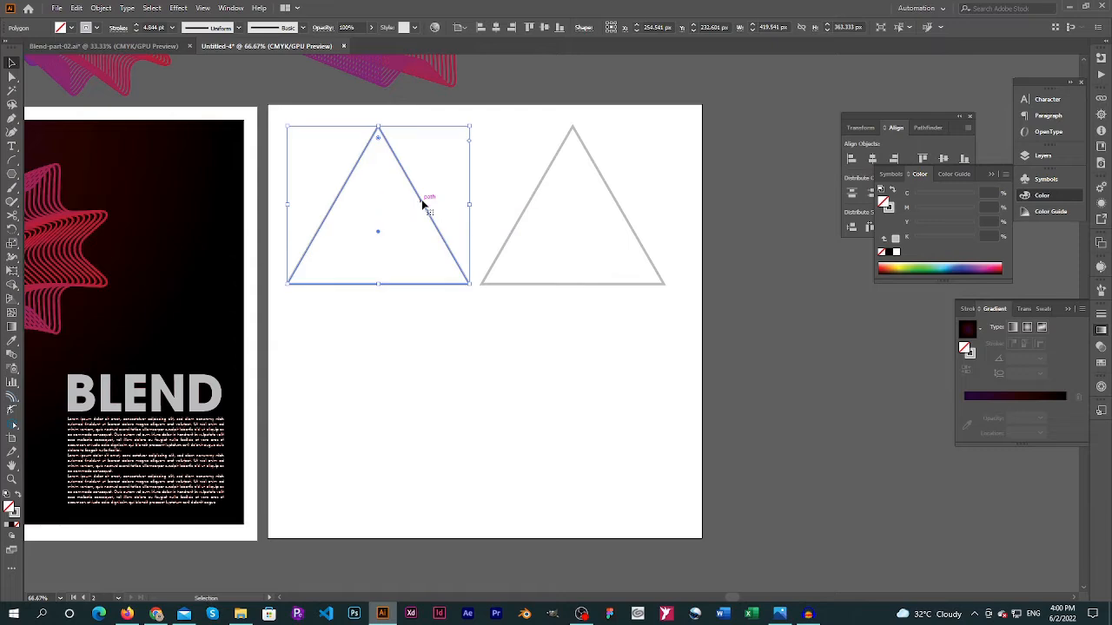
pyautogui.rightClick(423, 205)
pyautogui.moveTo(496, 398)
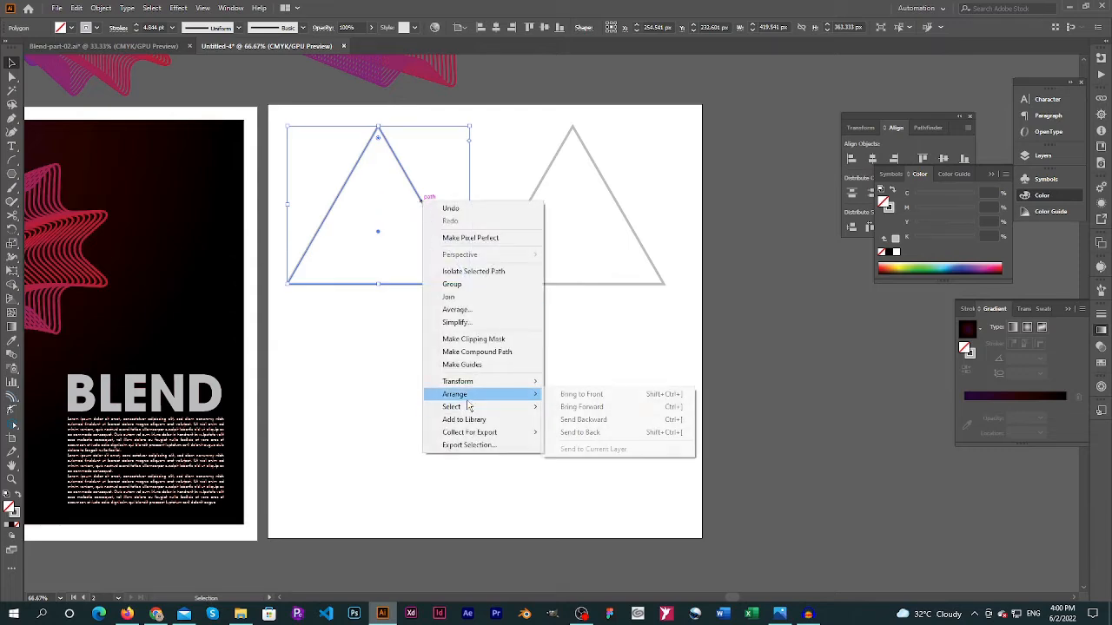
pyautogui.click(574, 433)
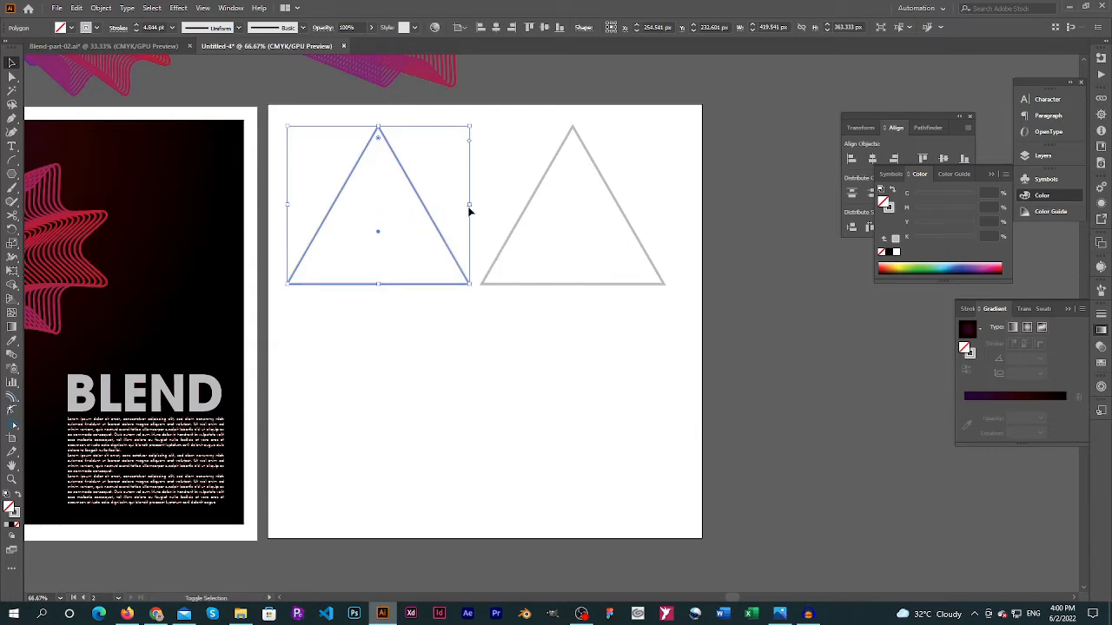
# Shrink the left triangle to about 192 by 166 px around its centre and lighten its stroke to 9% black
pyautogui.moveTo(469, 211); pyautogui.dragTo(421, 219)
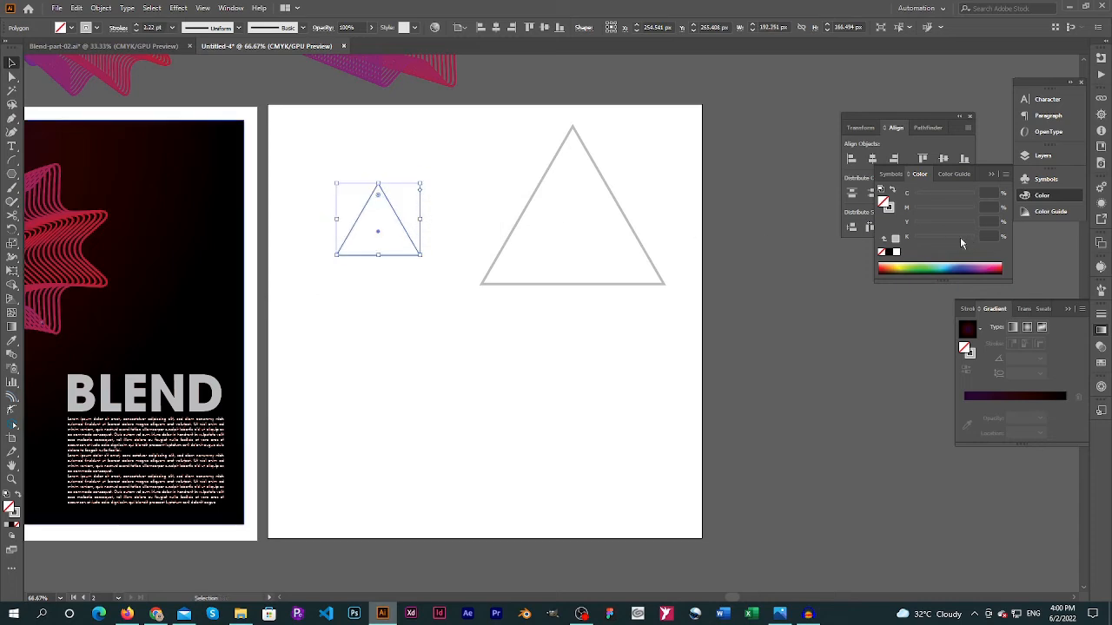
pyautogui.click(890, 209)
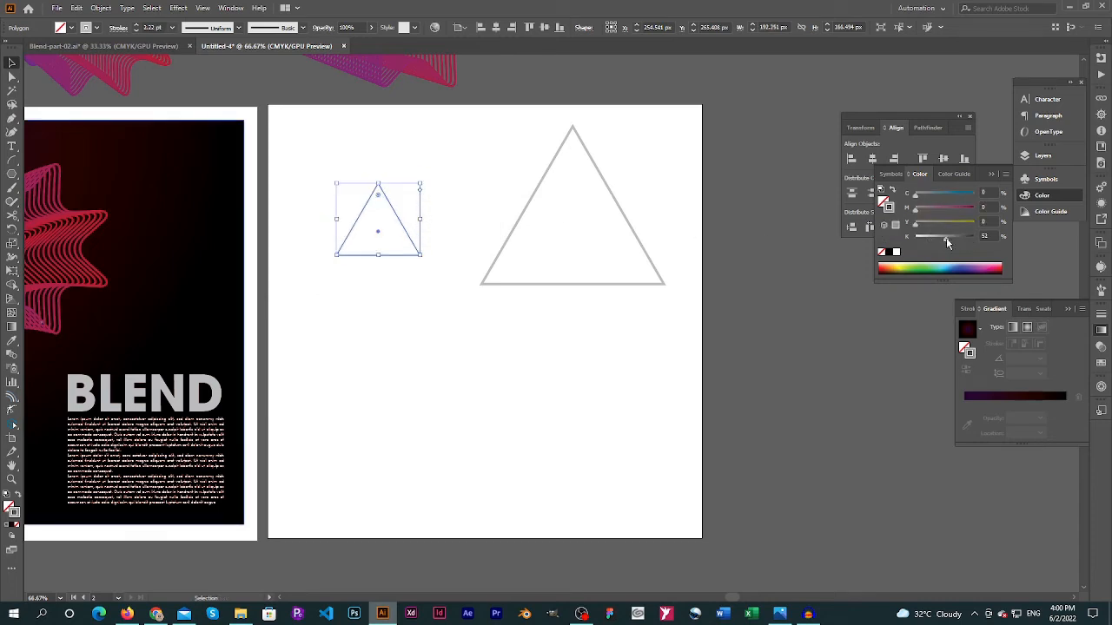
pyautogui.moveTo(917, 245); pyautogui.dragTo(919, 240)
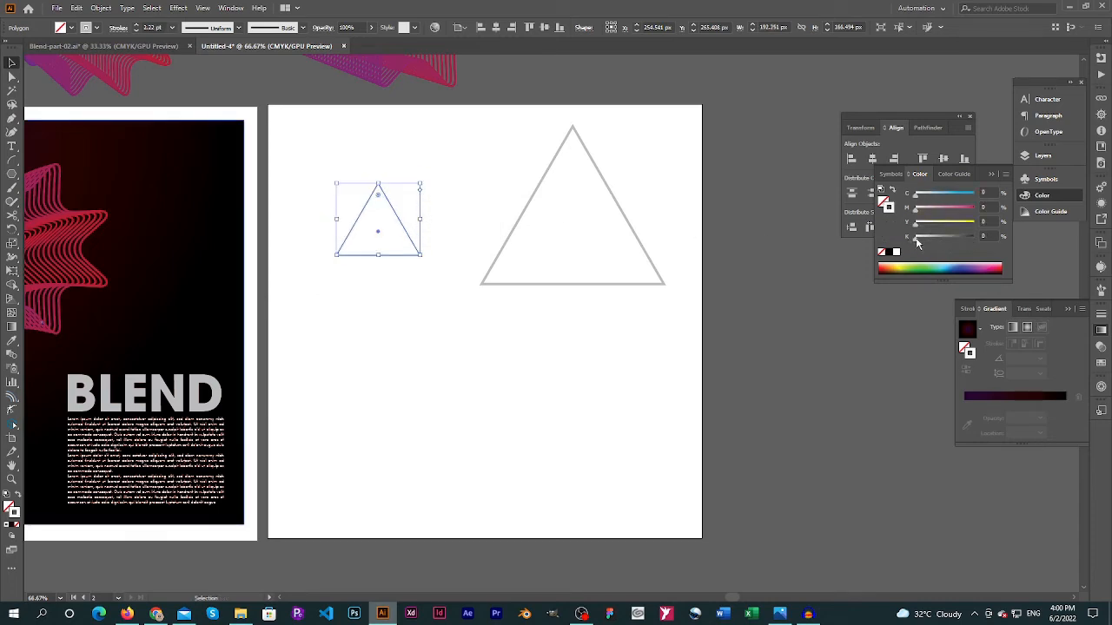
# Give the large right triangle a 64% black stroke with a weight of 2 pt
pyautogui.moveTo(658, 173); pyautogui.dragTo(588, 212)
pyautogui.moveTo(933, 237); pyautogui.dragTo(952, 237)
pyautogui.click(682, 174)
pyautogui.moveTo(666, 167); pyautogui.dragTo(509, 218)
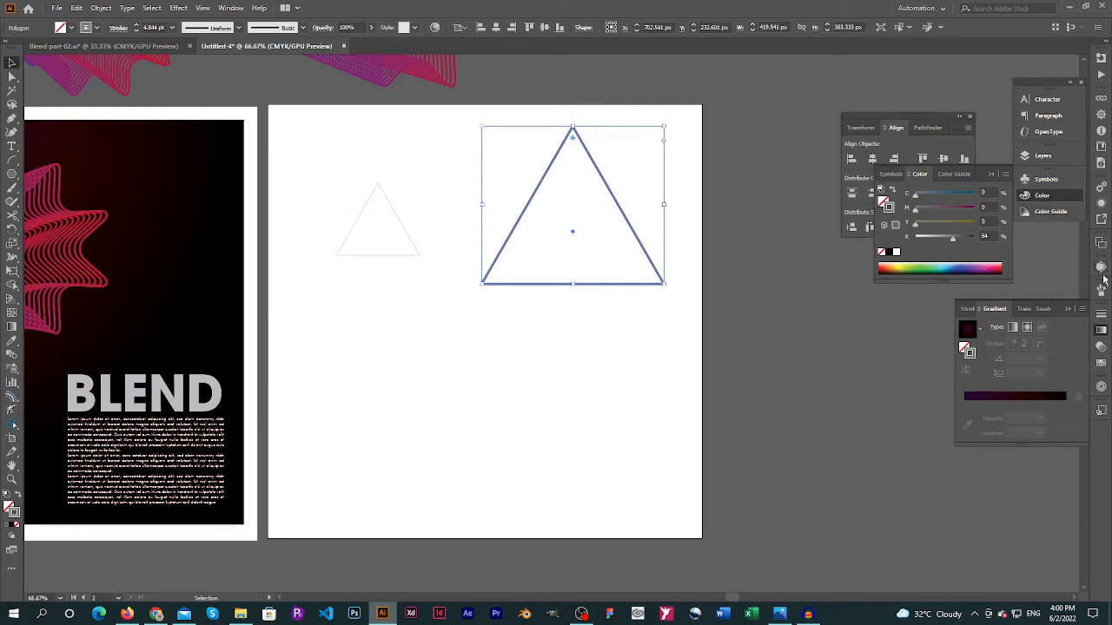
pyautogui.click(1101, 315)
pyautogui.click(1038, 327)
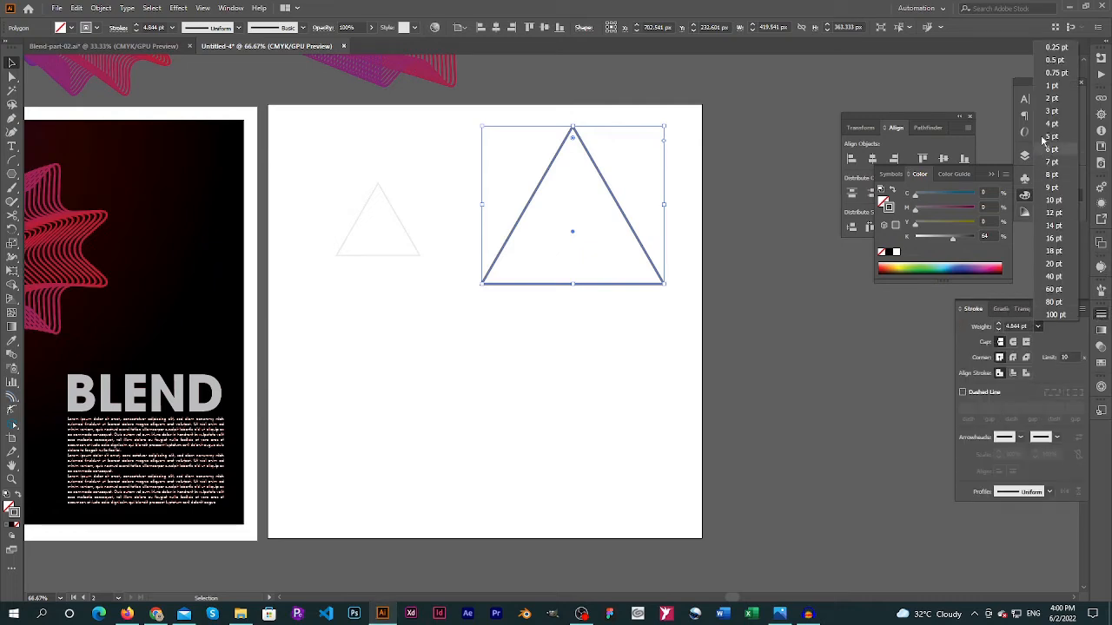
pyautogui.click(1053, 109)
# Set the small left triangle's stroke weight to 0.75 pt
pyautogui.moveTo(376, 147); pyautogui.dragTo(330, 222)
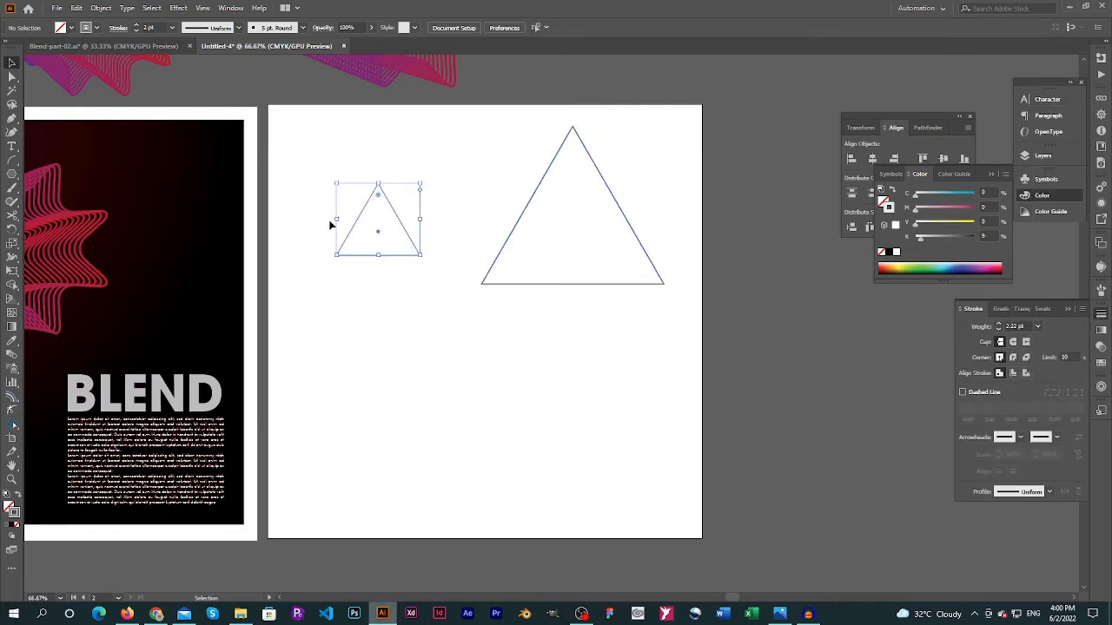
pyautogui.click(1100, 316)
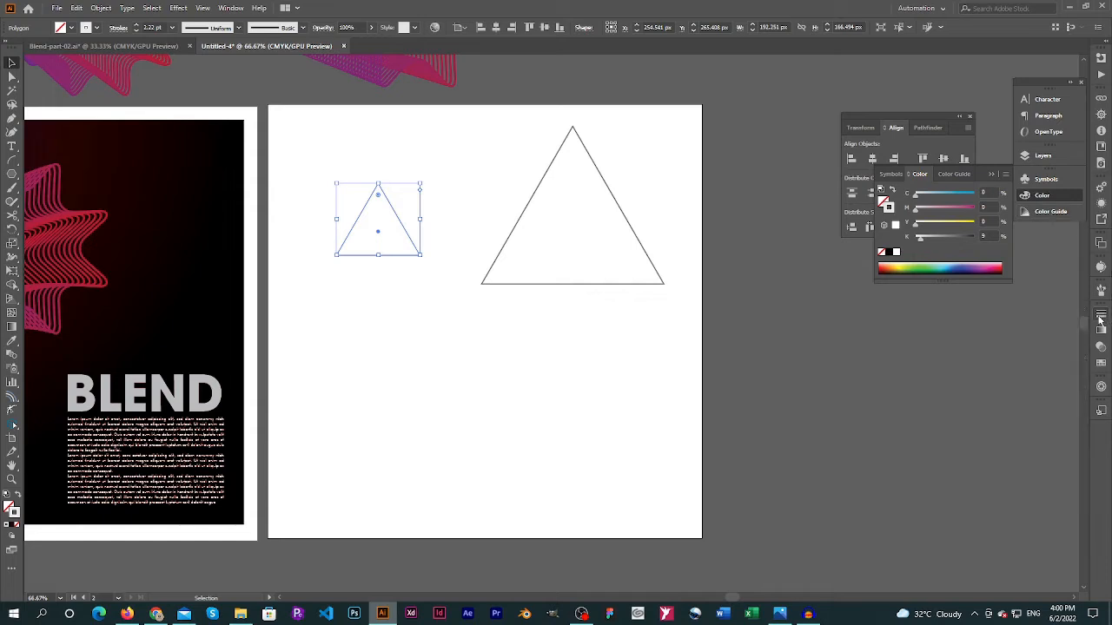
pyautogui.click(1102, 317)
pyautogui.click(1035, 326)
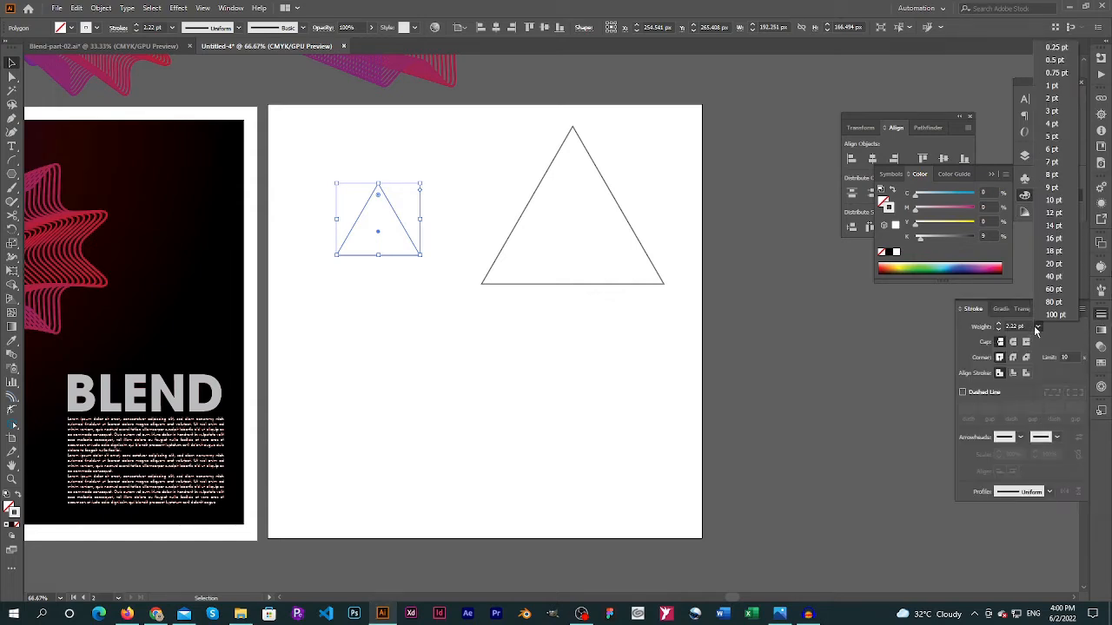
pyautogui.click(1057, 73)
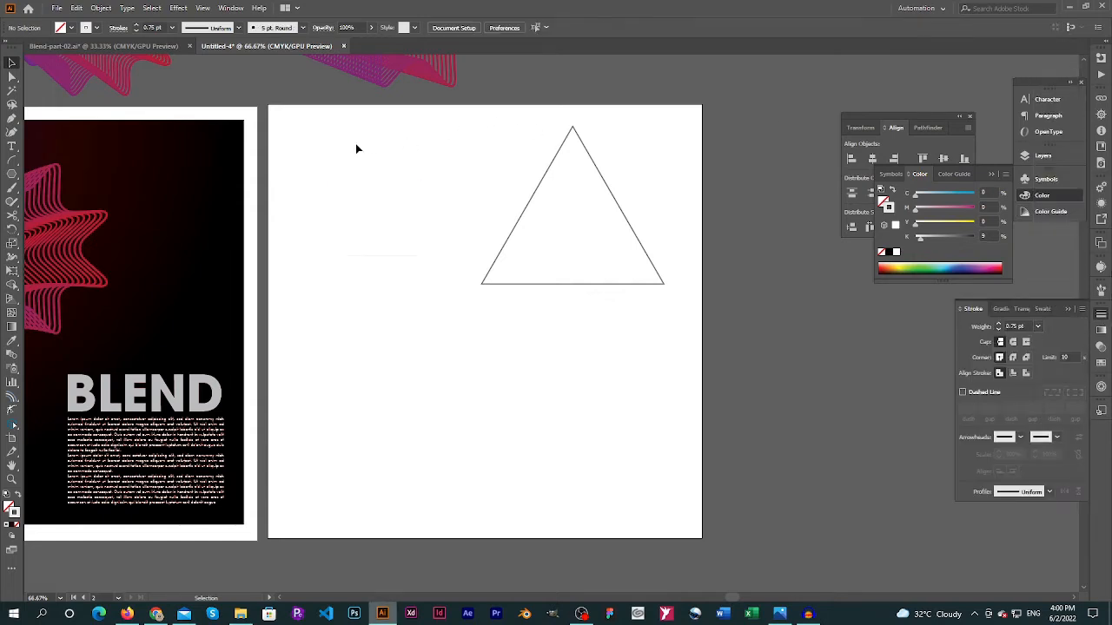
# Make a blend between the small and large triangles, and deselect it
pyautogui.moveTo(355, 143); pyautogui.dragTo(601, 302)
pyautogui.click(101, 8)
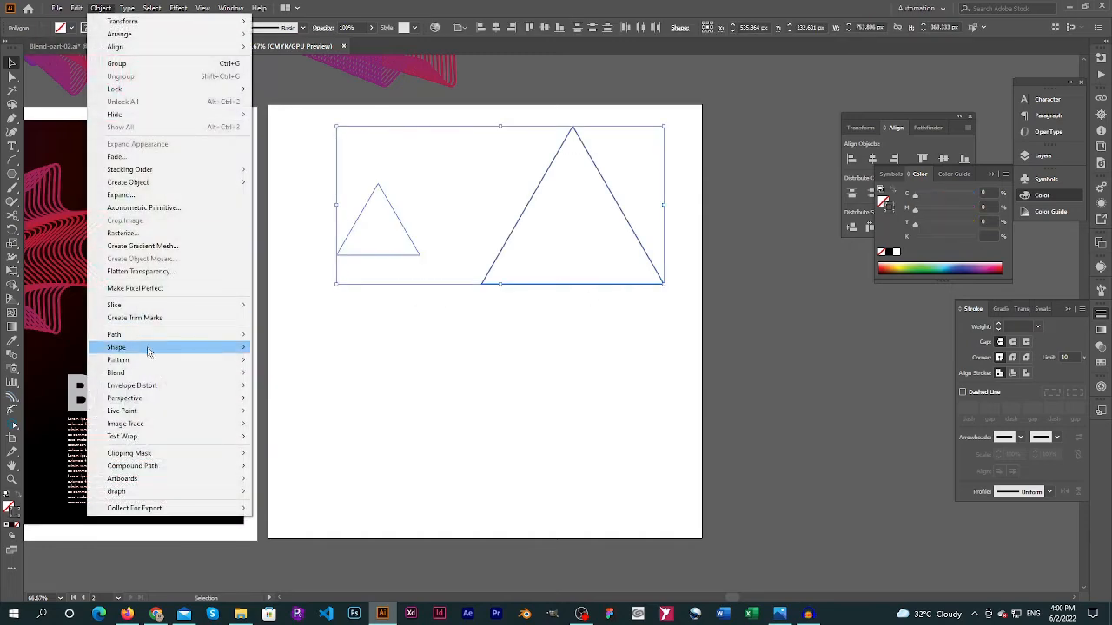
pyautogui.moveTo(210, 376)
pyautogui.click(298, 374)
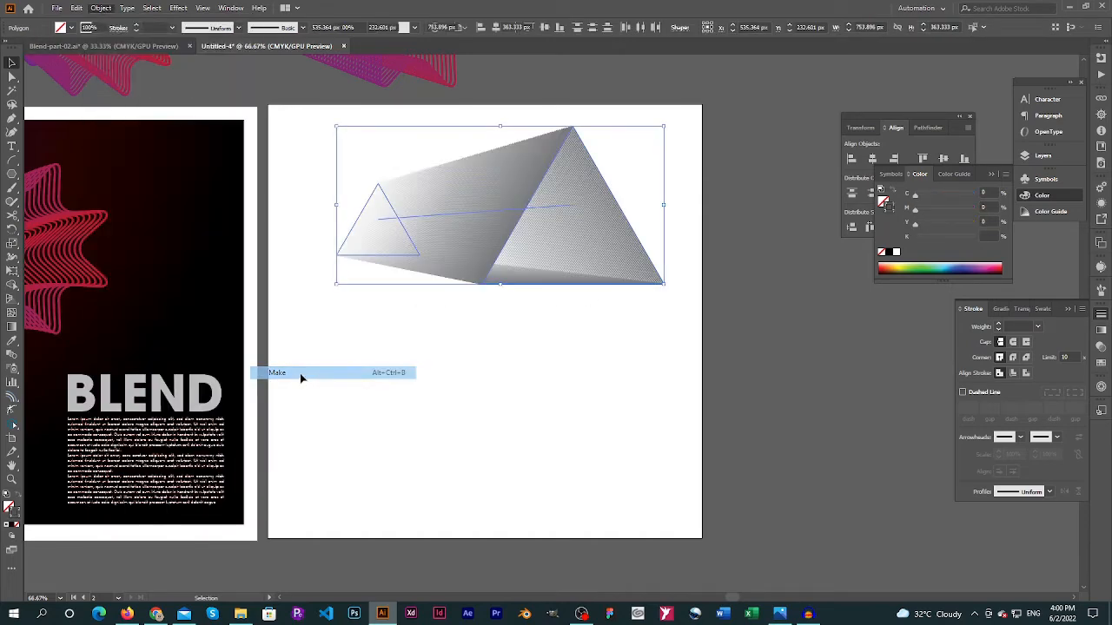
pyautogui.click(378, 348)
# Select all three corners of the small triangle inside the blend and move it to the artboard's lower-left corner
pyautogui.press('a')
pyautogui.click(397, 257)
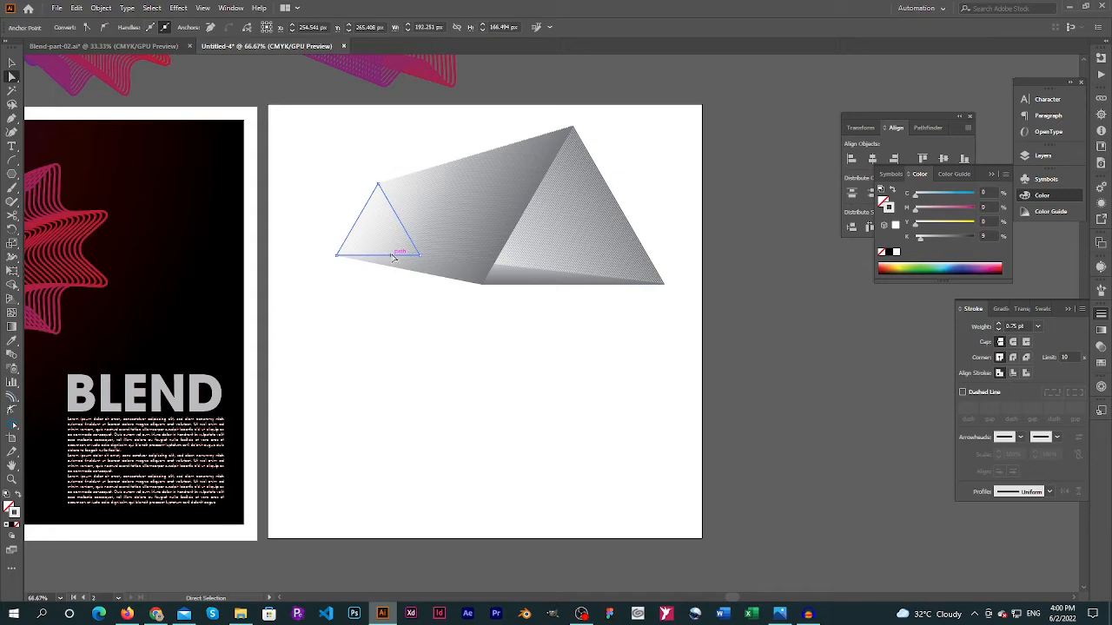
pyautogui.click(337, 255)
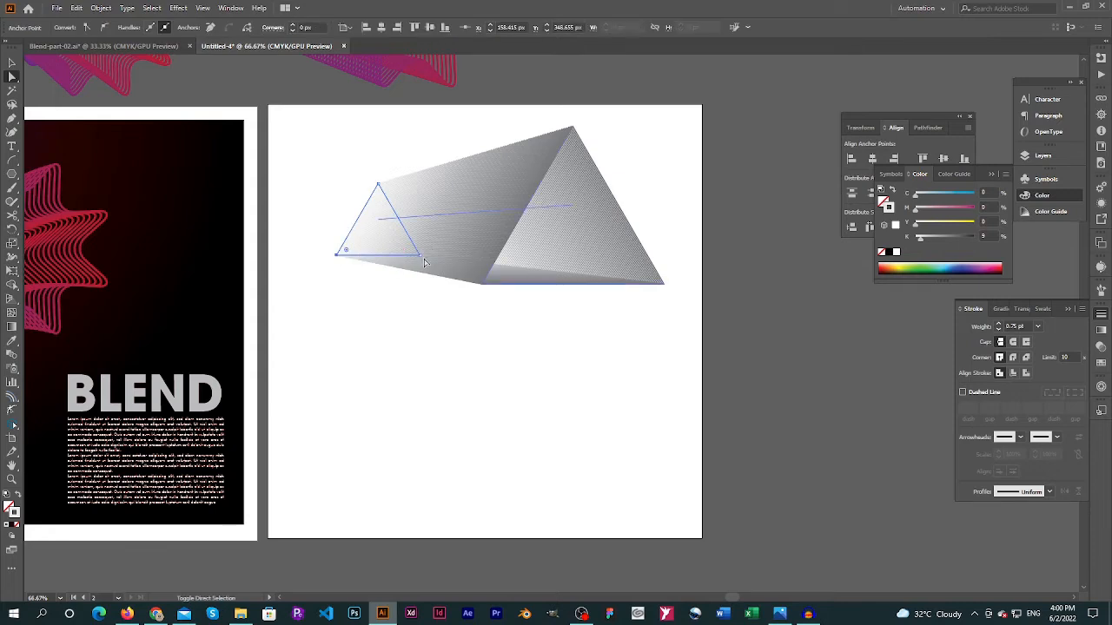
pyautogui.keyDown('shift'); pyautogui.click(377, 184); pyautogui.keyUp('shift')
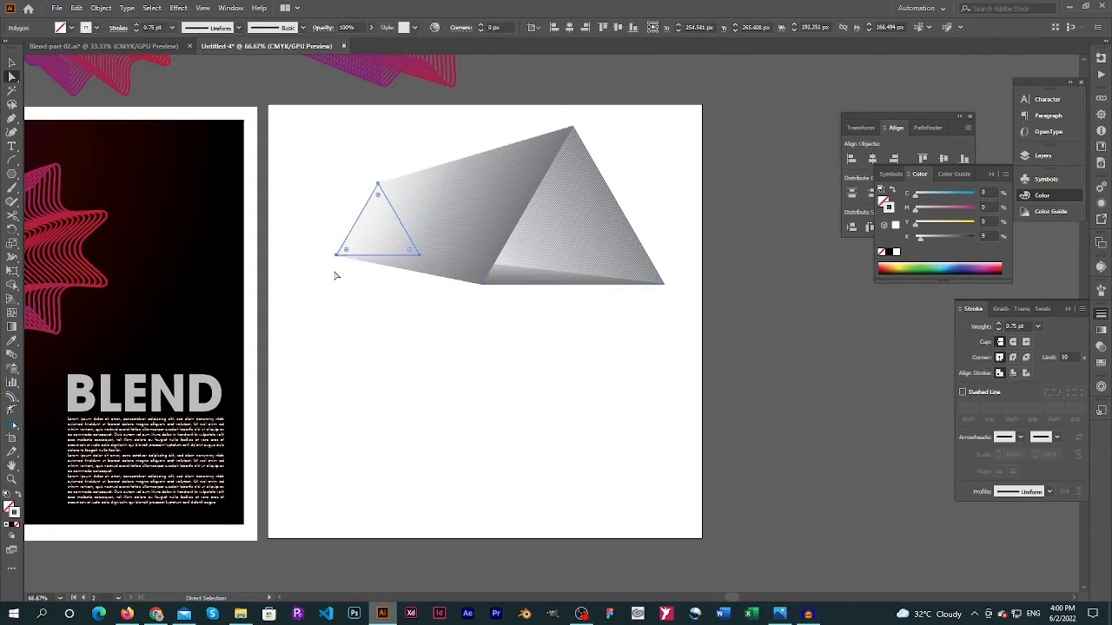
pyautogui.moveTo(332, 259); pyautogui.dragTo(286, 523)
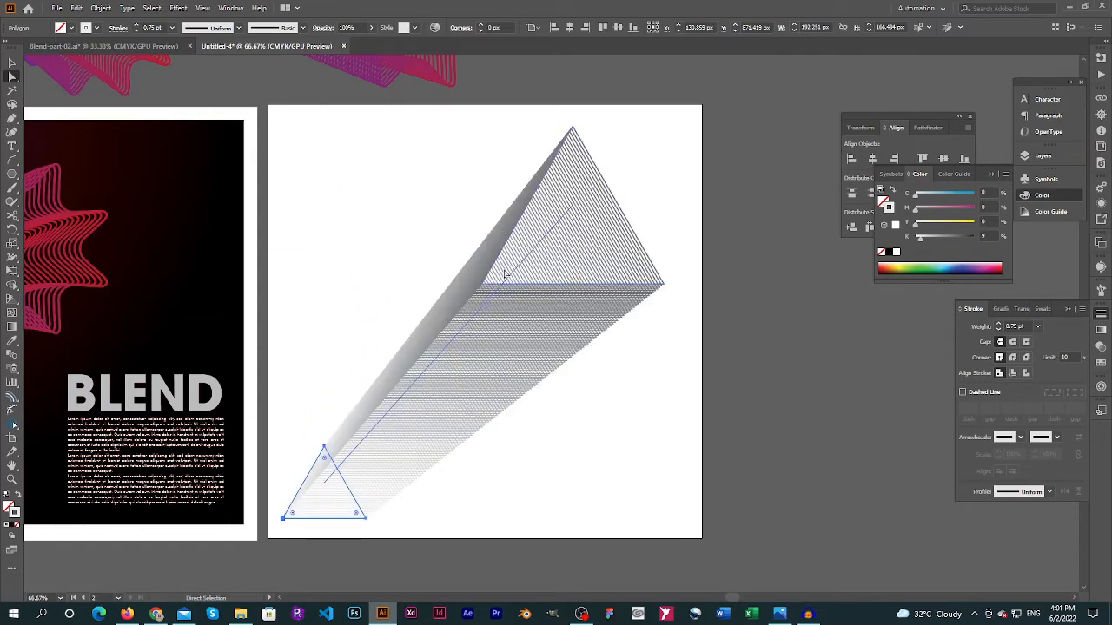
# Move the large triangle's lower-left anchor point to the artboard's upper-left corner, and deselect the blend
pyautogui.click(449, 255)
pyautogui.click(483, 286)
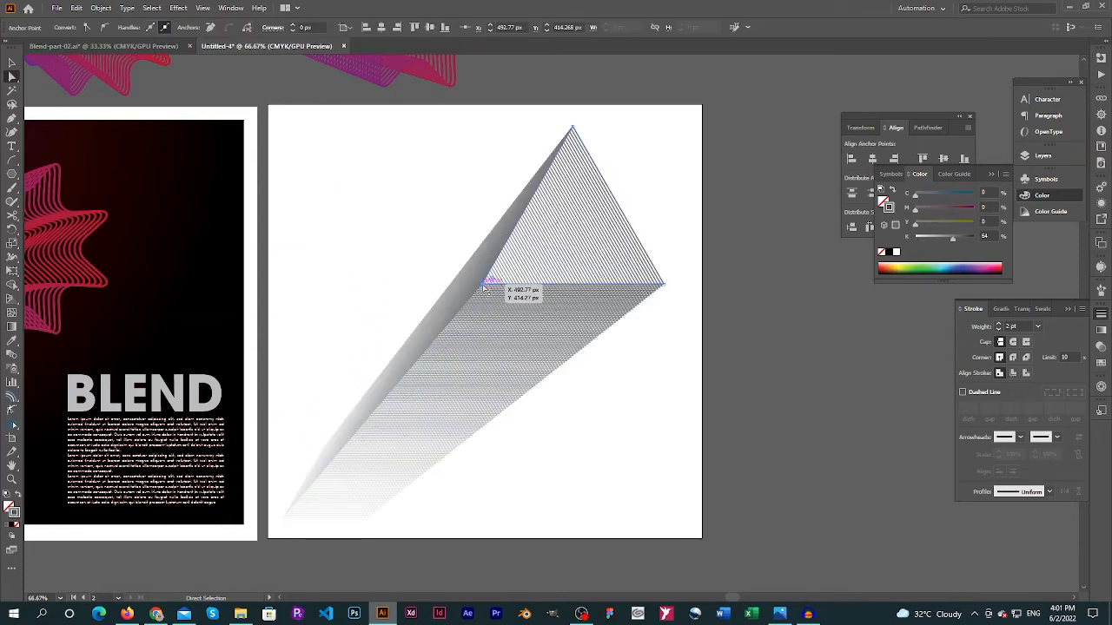
pyautogui.moveTo(484, 286); pyautogui.dragTo(282, 114)
pyautogui.click(663, 402)
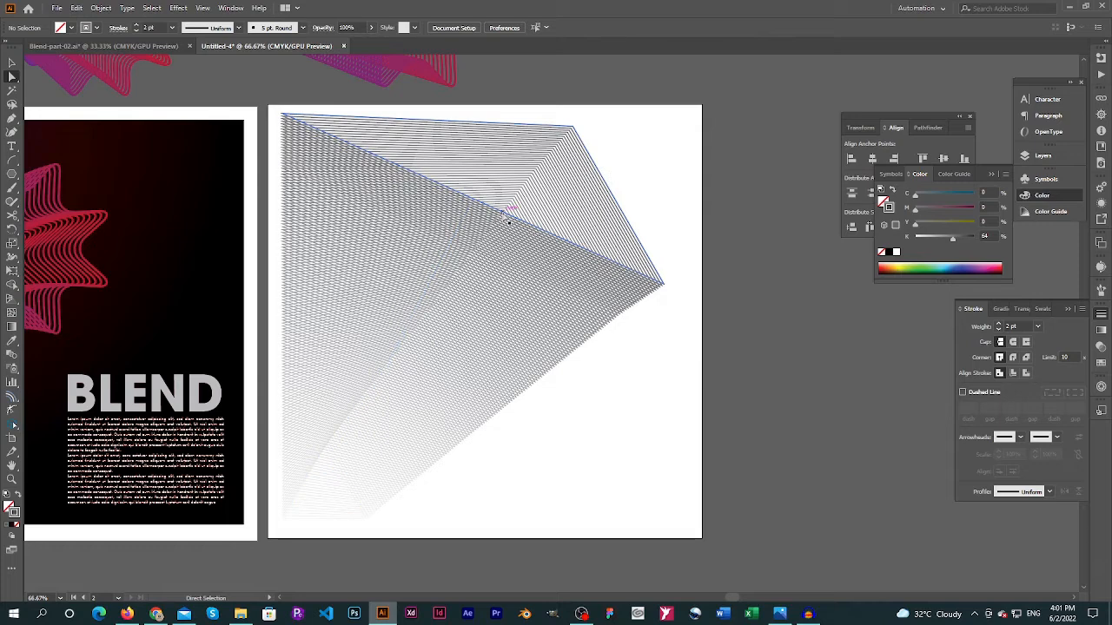
pyautogui.moveTo(502, 212); pyautogui.dragTo(511, 417)
pyautogui.hotkey('ctrl', 'z')
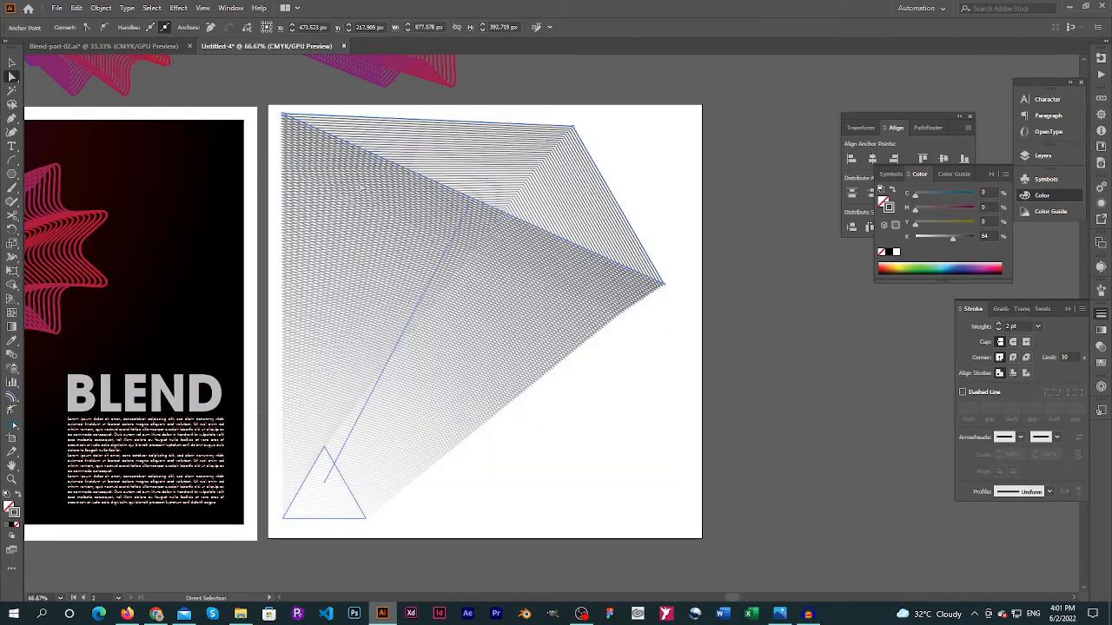
pyautogui.click(362, 188)
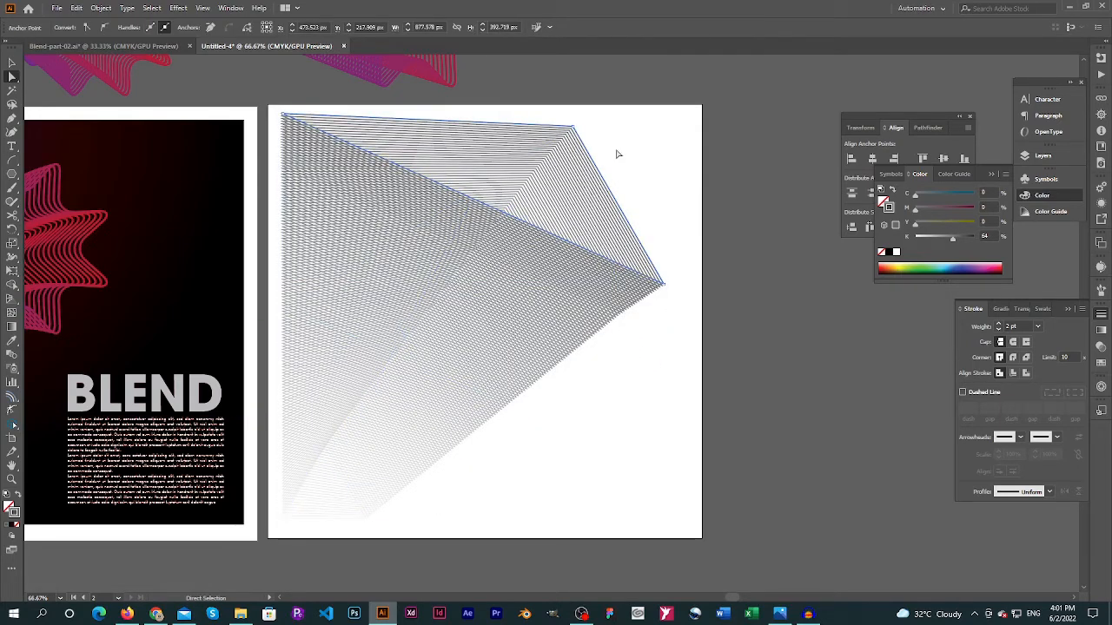
# Move the large triangle's upper-right anchor point further right and its right-hand anchor point upward
pyautogui.moveTo(574, 126); pyautogui.dragTo(618, 127)
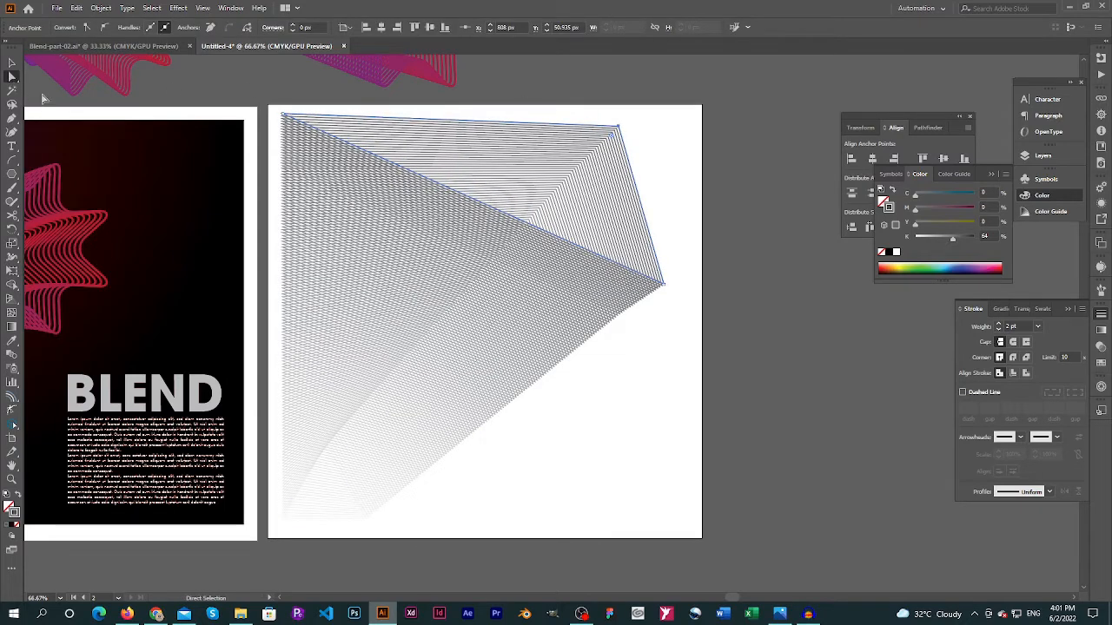
pyautogui.moveTo(663, 284); pyautogui.dragTo(665, 233)
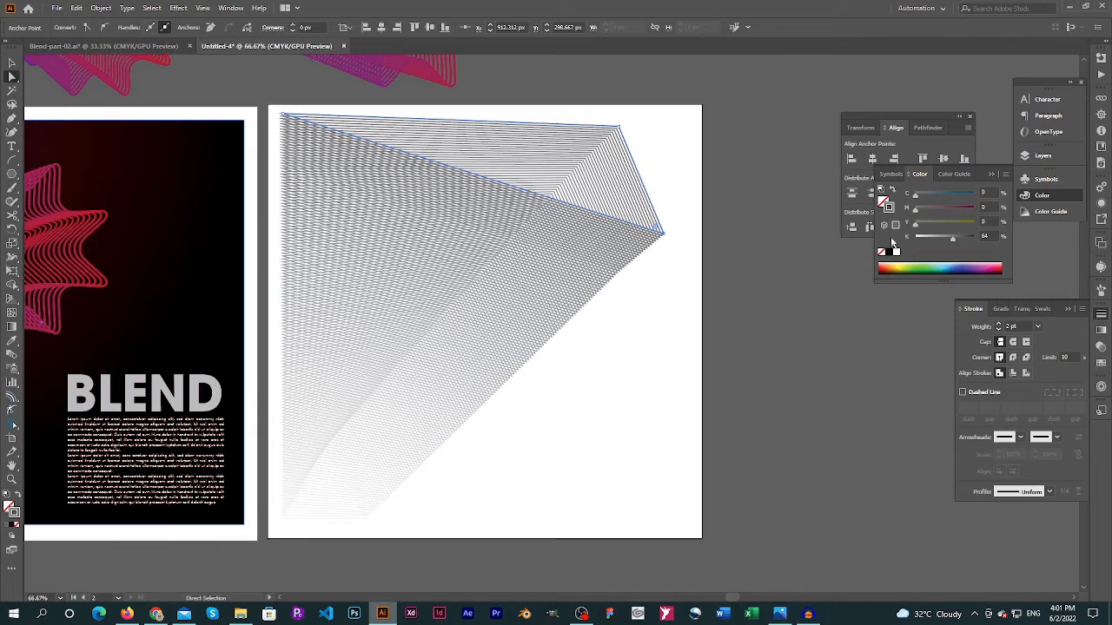
# Colour the large triangle's stroke orange with C 0, M 55, Y 100, K 0, and deselect the blend
pyautogui.click(896, 252)
pyautogui.click(971, 207)
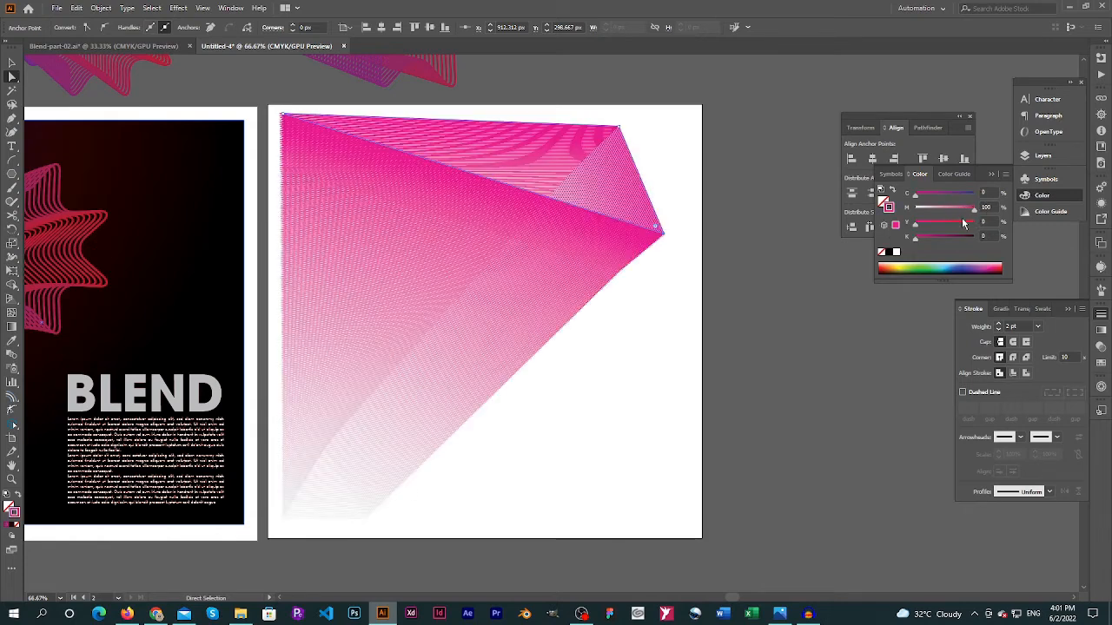
pyautogui.moveTo(962, 209); pyautogui.dragTo(947, 231)
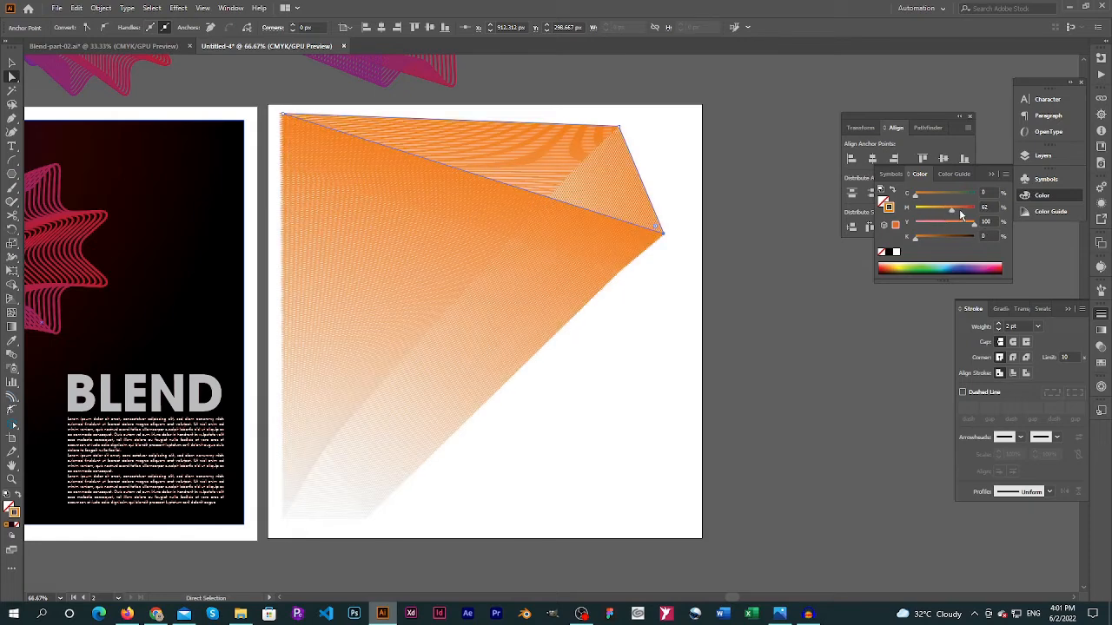
pyautogui.moveTo(959, 212); pyautogui.dragTo(946, 213)
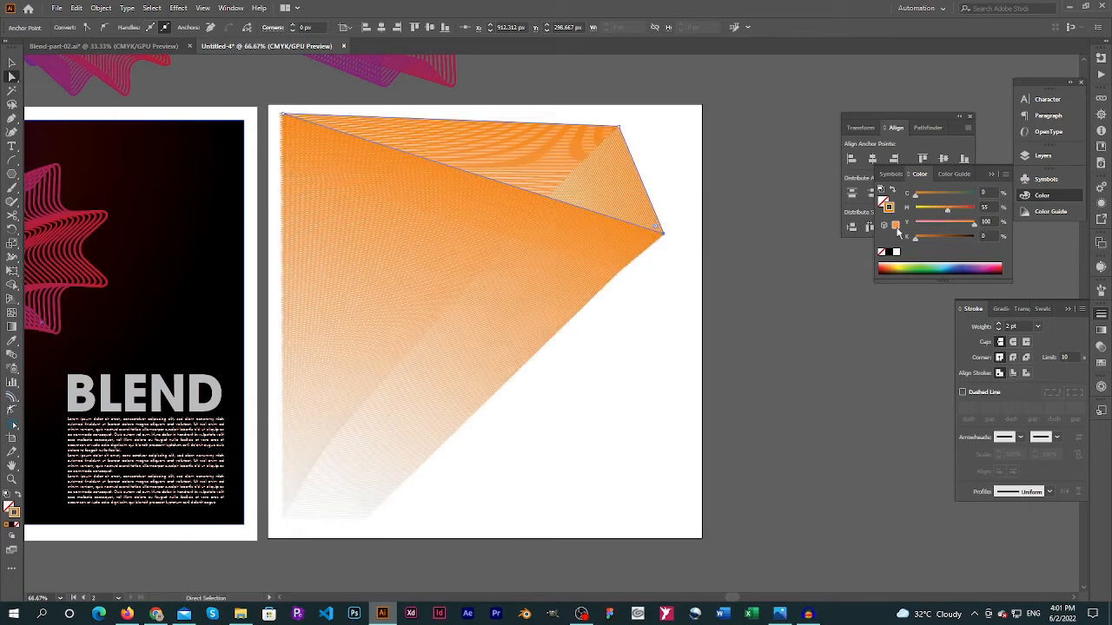
pyautogui.click(669, 310)
# Open the triangle blend's options and change its spacing to Specified Steps with the preview on
pyautogui.click(645, 231)
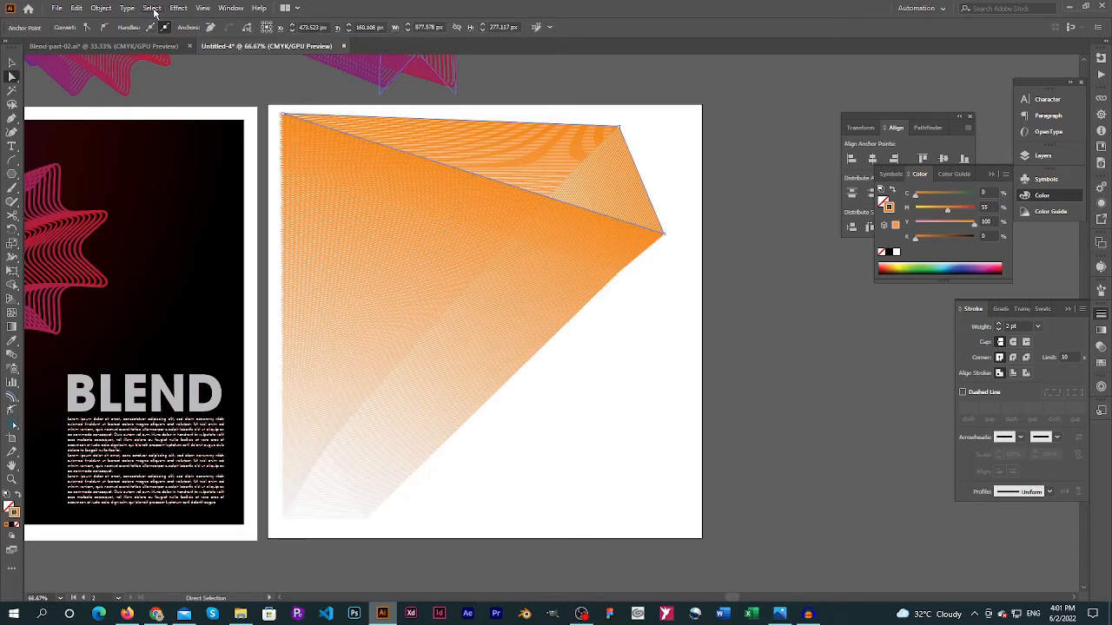
pyautogui.click(101, 8)
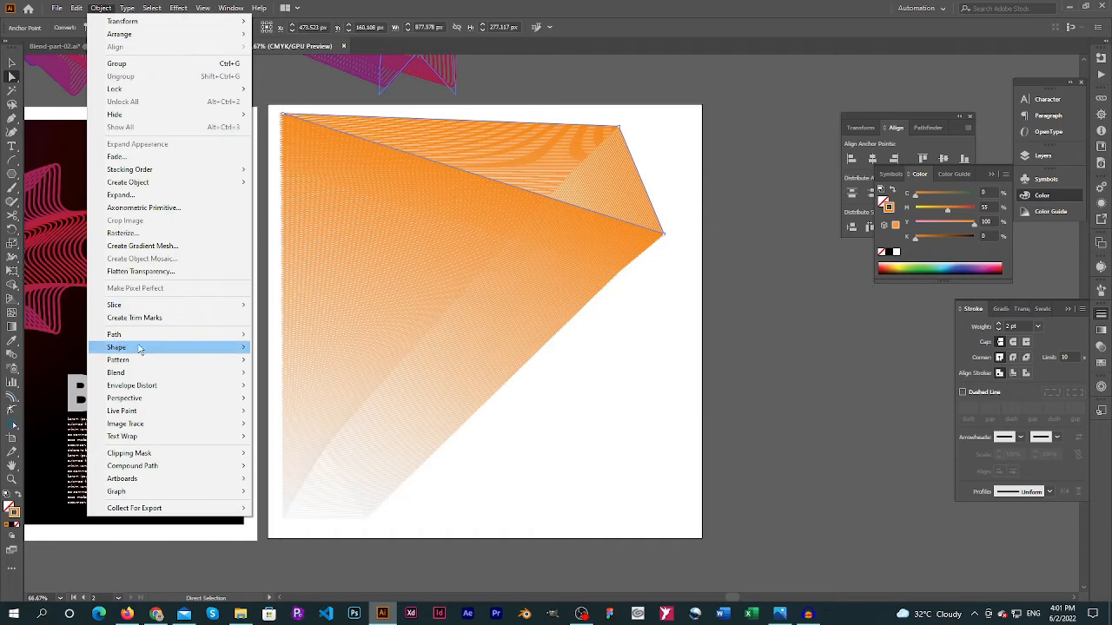
pyautogui.moveTo(136, 382)
pyautogui.click(295, 403)
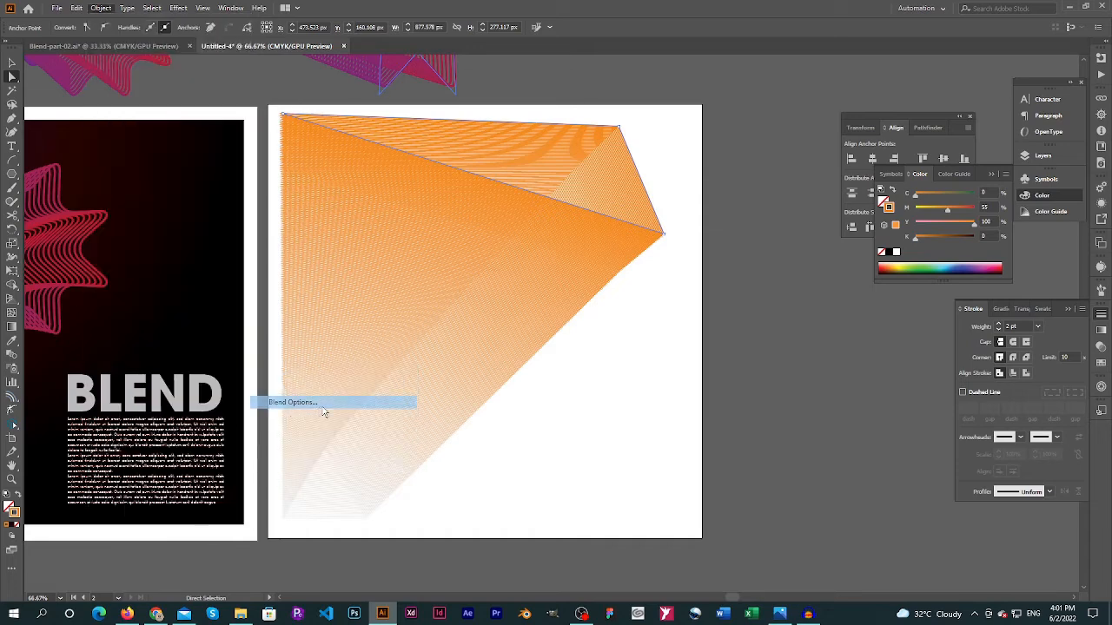
pyautogui.click(483, 109)
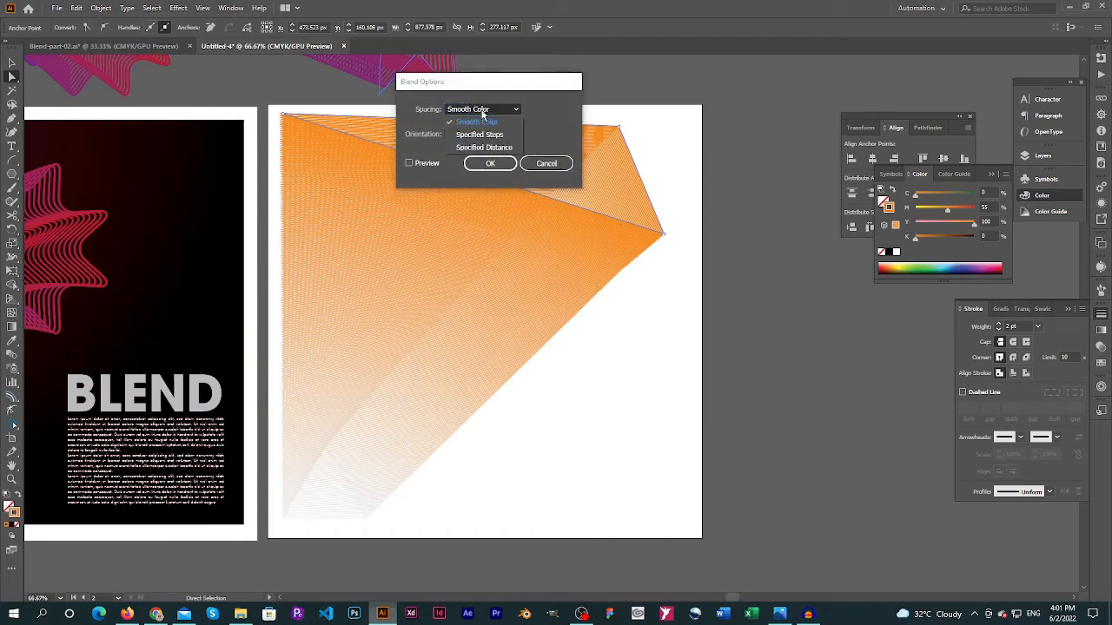
pyautogui.click(470, 146)
pyautogui.click(410, 164)
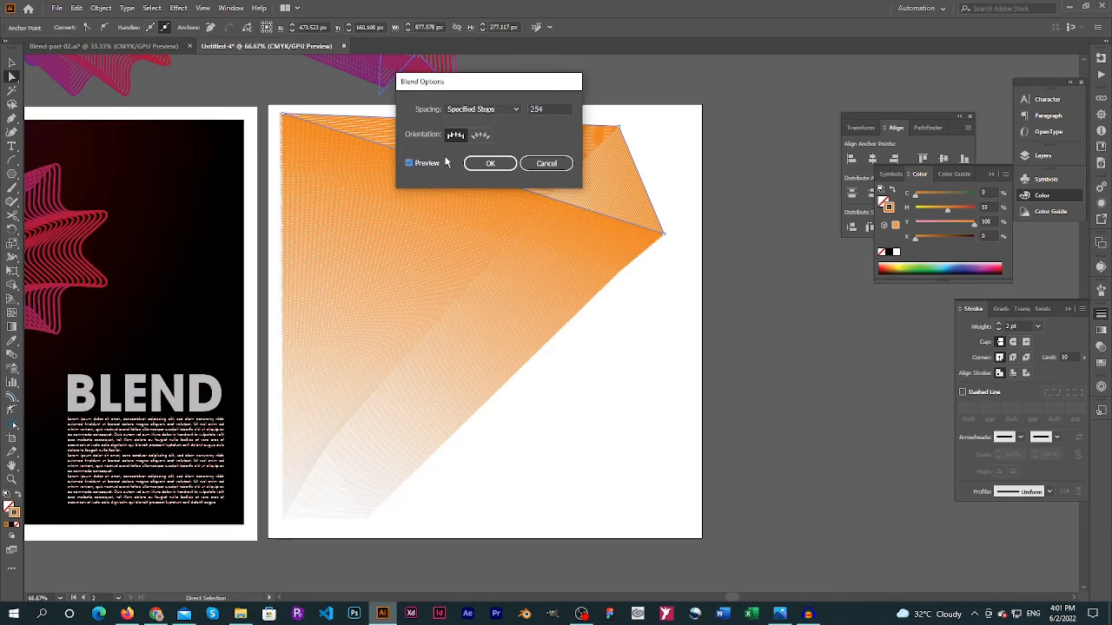
# Reduce the blend to 121 specified steps, apply the options and deselect the artwork
pyautogui.click(549, 106)
pyautogui.press('Down')
pyautogui.press('Down')
pyautogui.press('Down')
pyautogui.press('Down')
pyautogui.press('Down')
pyautogui.press('Down')
pyautogui.press('Down')
pyautogui.press('Down')
pyautogui.press('Down')
pyautogui.press('Down')
pyautogui.press('Down')
pyautogui.press('Down')
pyautogui.press('Down')
pyautogui.press('Down')
pyautogui.press('Down')
pyautogui.press('Down')
pyautogui.press('Down')
pyautogui.press('Down')
pyautogui.press('Down')
pyautogui.press('Down')
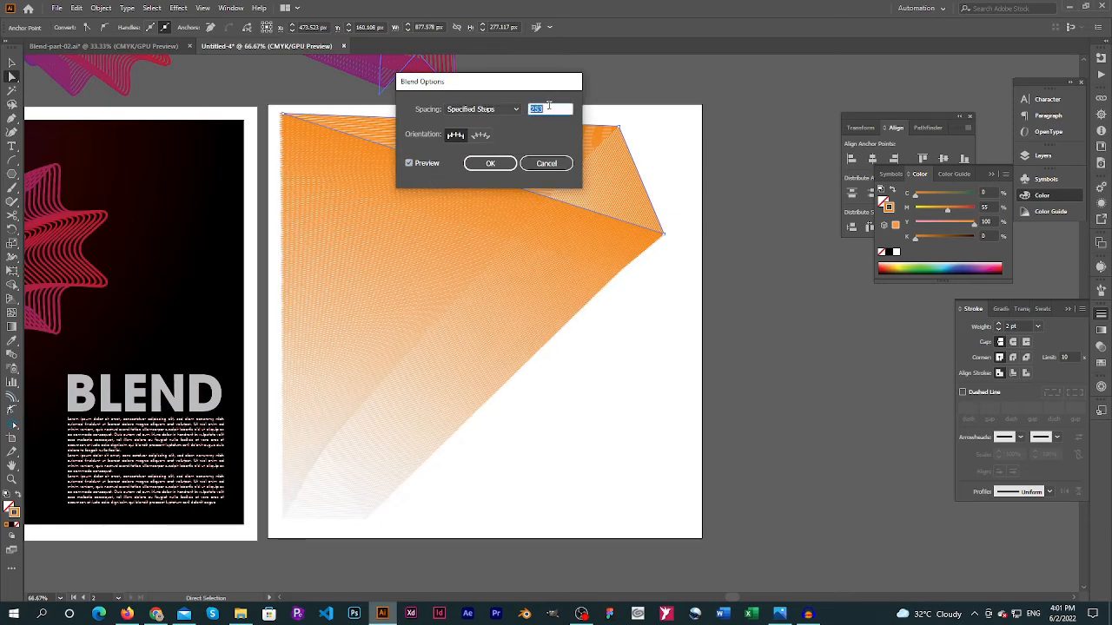
pyautogui.press('Down')
pyautogui.press('Down')
pyautogui.press('Down')
pyautogui.press('Down')
pyautogui.press('Down')
pyautogui.press('Down')
pyautogui.press('Down')
pyautogui.press('Down')
pyautogui.press('Down')
pyautogui.press('Down')
pyautogui.press('Down')
pyautogui.press('Down')
pyautogui.press('Down')
pyautogui.press('Down')
pyautogui.press('Down')
pyautogui.press('Down')
pyautogui.press('Down')
pyautogui.press('Down')
pyautogui.press('Down')
pyautogui.press('Down')
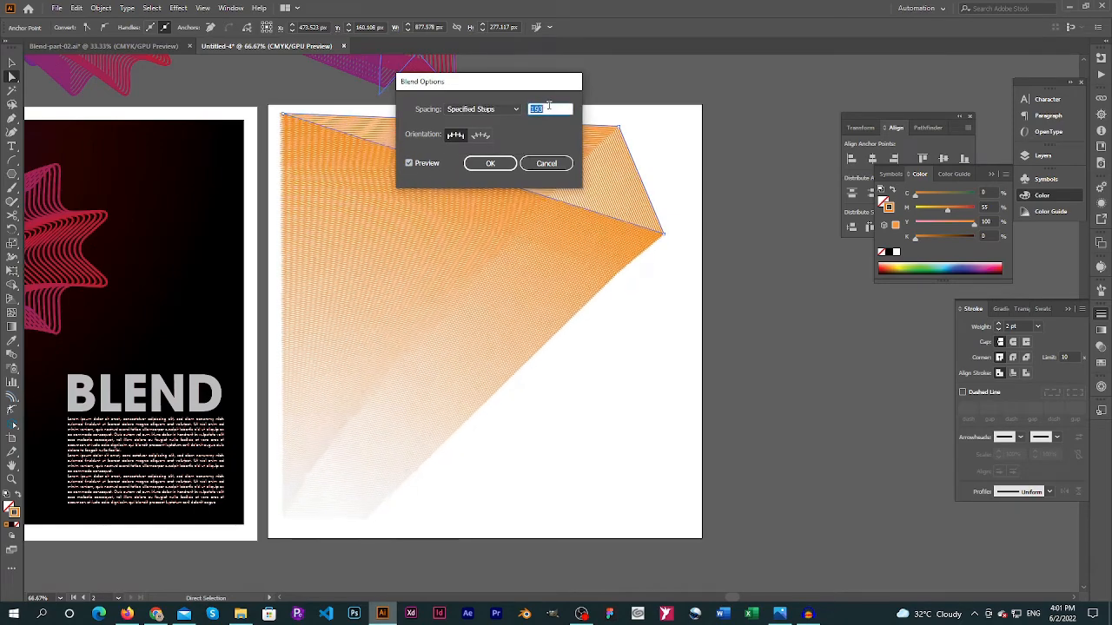
pyautogui.press('Down')
pyautogui.press('Down')
pyautogui.press('Down')
pyautogui.press('Down')
pyautogui.press('Down')
pyautogui.press('Down')
pyautogui.press('Down')
pyautogui.press('Down')
pyautogui.press('Down')
pyautogui.press('Down')
pyautogui.press('Down')
pyautogui.press('Down')
pyautogui.press('Down')
pyautogui.press('Down')
pyautogui.press('Down')
pyautogui.press('Down')
pyautogui.press('Down')
pyautogui.press('Down')
pyautogui.press('Down')
pyautogui.press('Down')
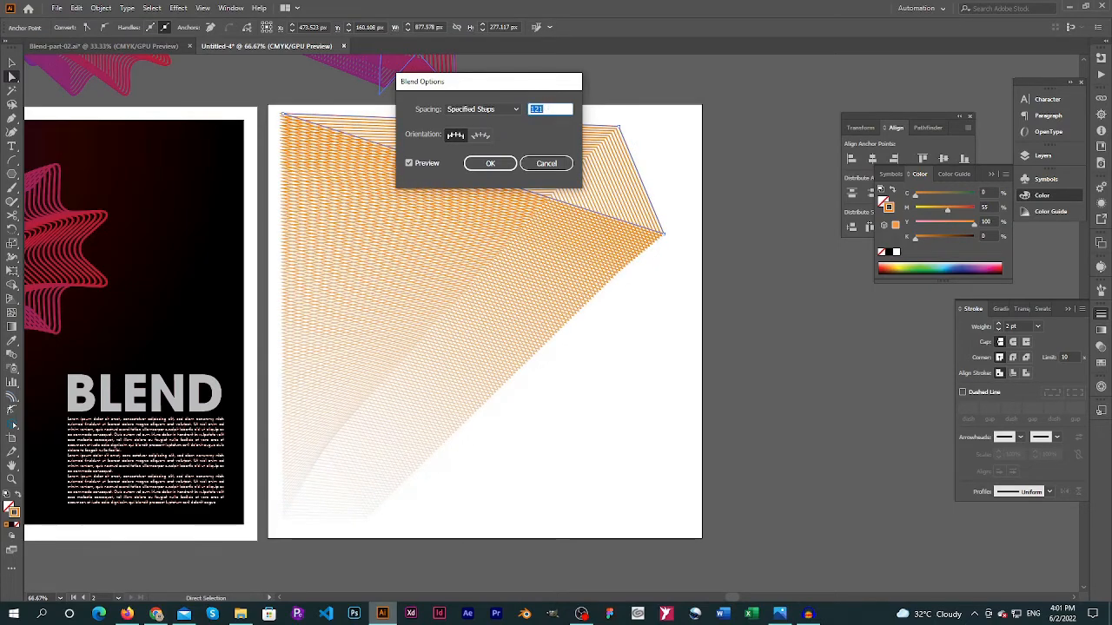
pyautogui.press('Return')
pyautogui.click(694, 436)
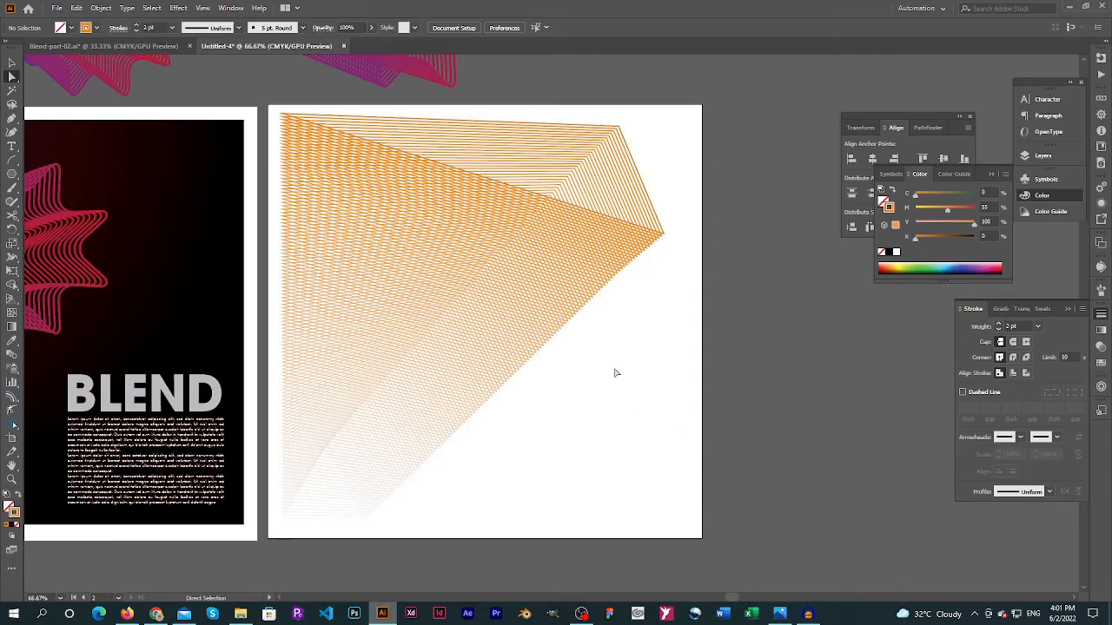
pyautogui.click(543, 201)
pyautogui.moveTo(547, 199); pyautogui.dragTo(541, 247)
pyautogui.hotkey('ctrl', 'z')
pyautogui.hotkey('ctrl', 'shift', 'a')
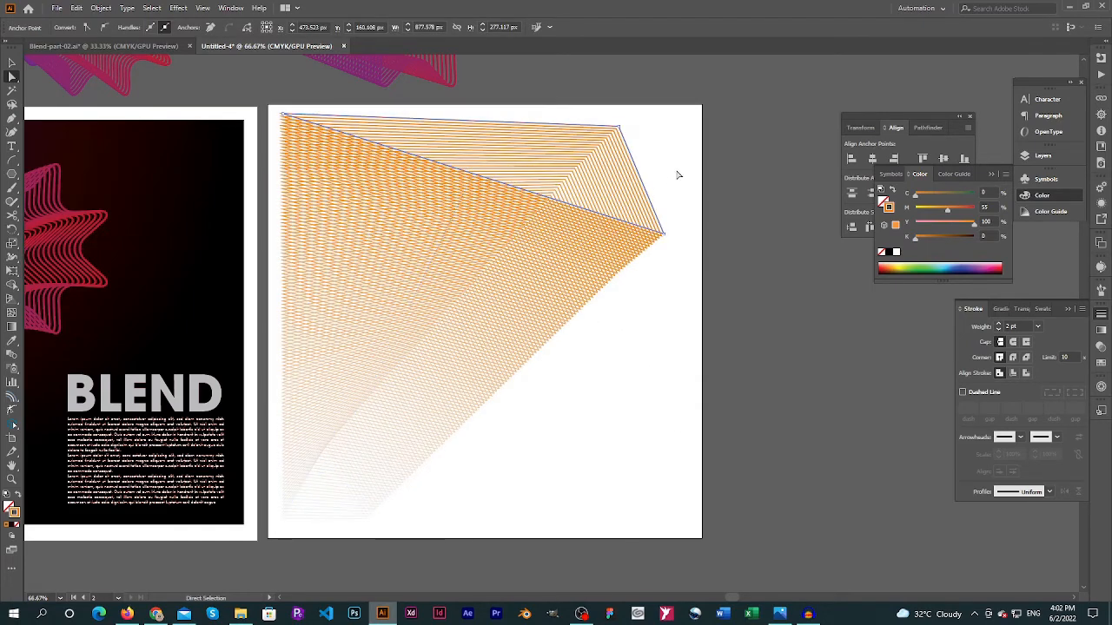
# Copy the BLEND heading and its paragraph from the middle poster in Blend-part-02.ai and paste them into Untitled-4
pyautogui.click(182, 45)
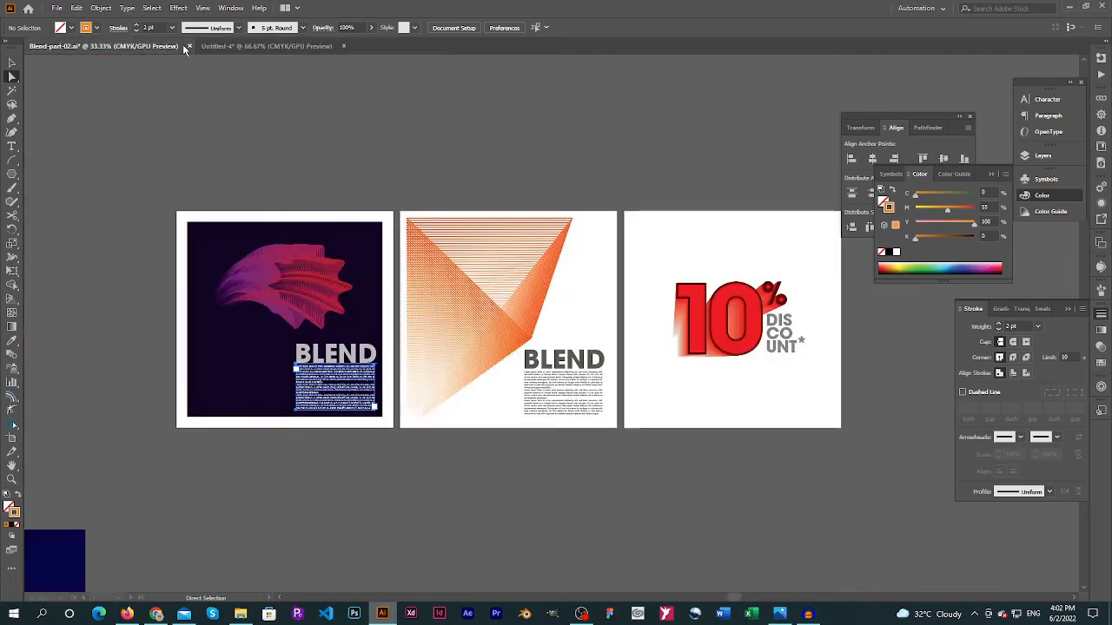
pyautogui.click(573, 380)
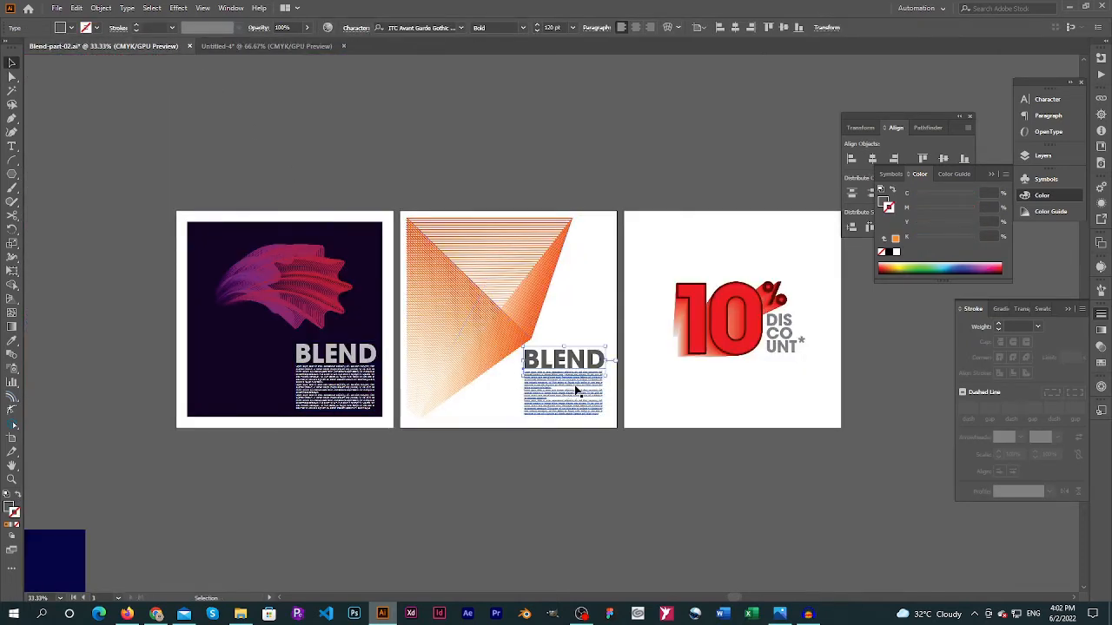
pyautogui.hotkey('ctrl', 'c')
pyautogui.click(265, 45)
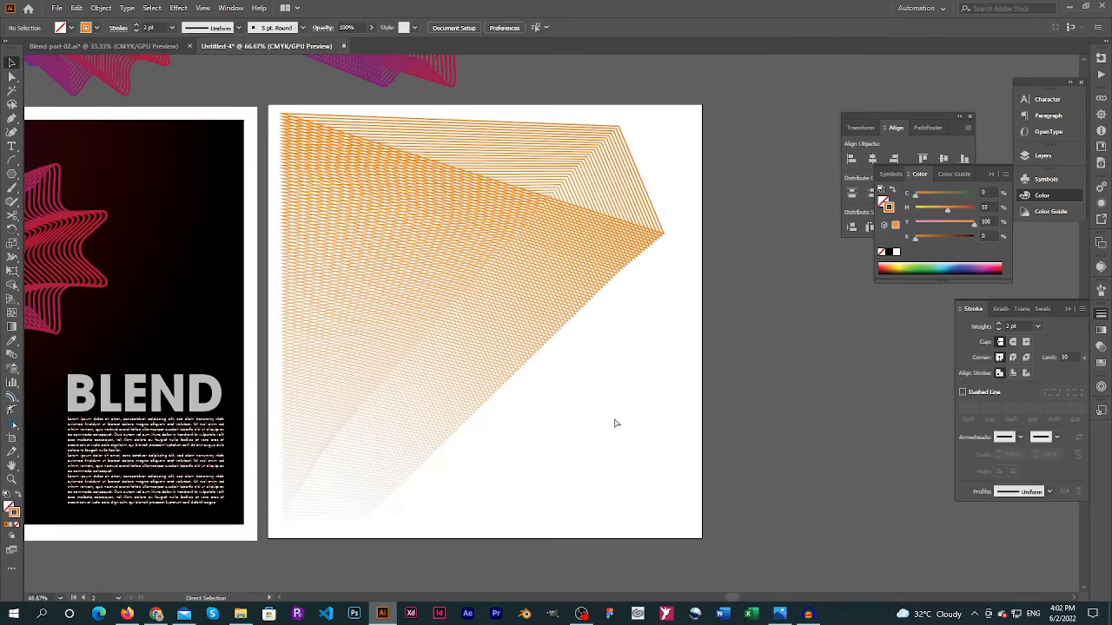
pyautogui.hotkey('ctrl', 'v')
# Move the pasted BLEND heading and paragraph into the artboard's lower-right corner, and deselect them
pyautogui.moveTo(582, 356); pyautogui.dragTo(644, 433)
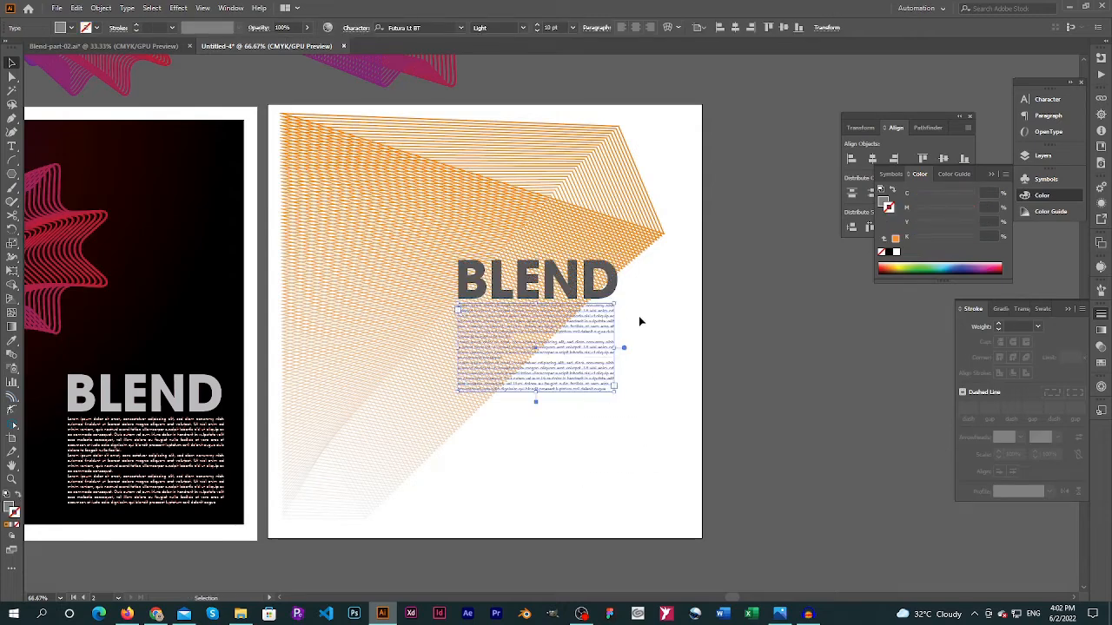
pyautogui.keyDown('shift'); pyautogui.click(599, 297); pyautogui.keyUp('shift')
pyautogui.moveTo(609, 299); pyautogui.dragTo(673, 426)
pyautogui.click(758, 339)
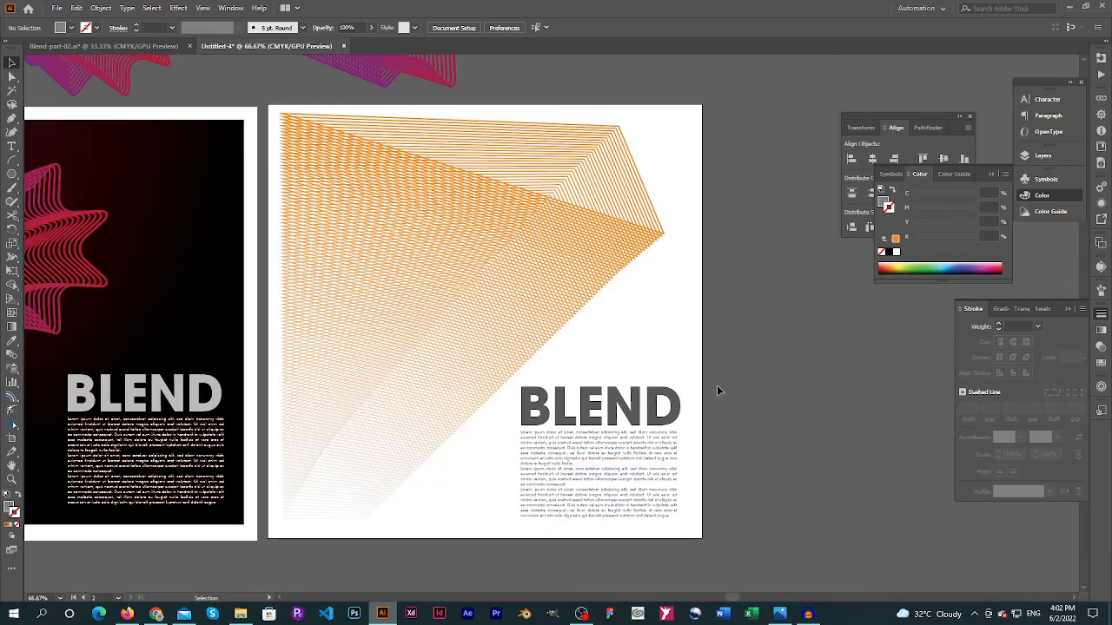
# Add a third artboard of about 1003 by 1003 px to the right of the orange blend artboard and fit it in view
pyautogui.moveTo(726, 350); pyautogui.dragTo(449, 350)
pyautogui.keyDown('ctrl'); pyautogui.keyDown('alt'); pyautogui.click(499, 333); pyautogui.keyUp('alt'); pyautogui.keyUp('ctrl')
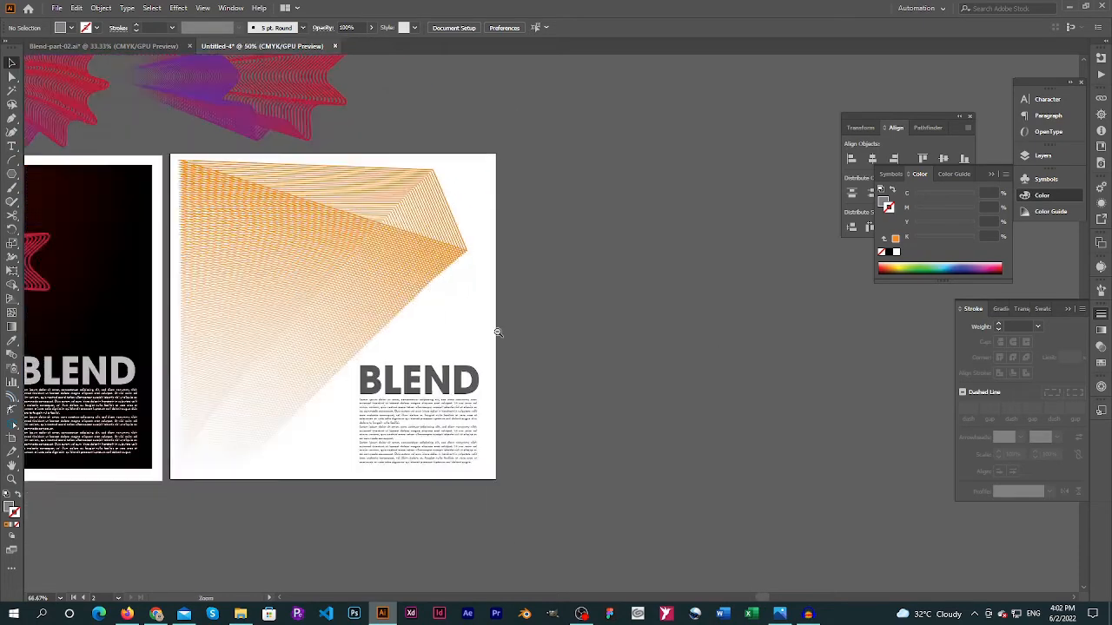
pyautogui.keyDown('ctrl'); pyautogui.keyDown('alt'); pyautogui.click(499, 333); pyautogui.keyUp('alt'); pyautogui.keyUp('ctrl')
pyautogui.moveTo(636, 339); pyautogui.dragTo(476, 356)
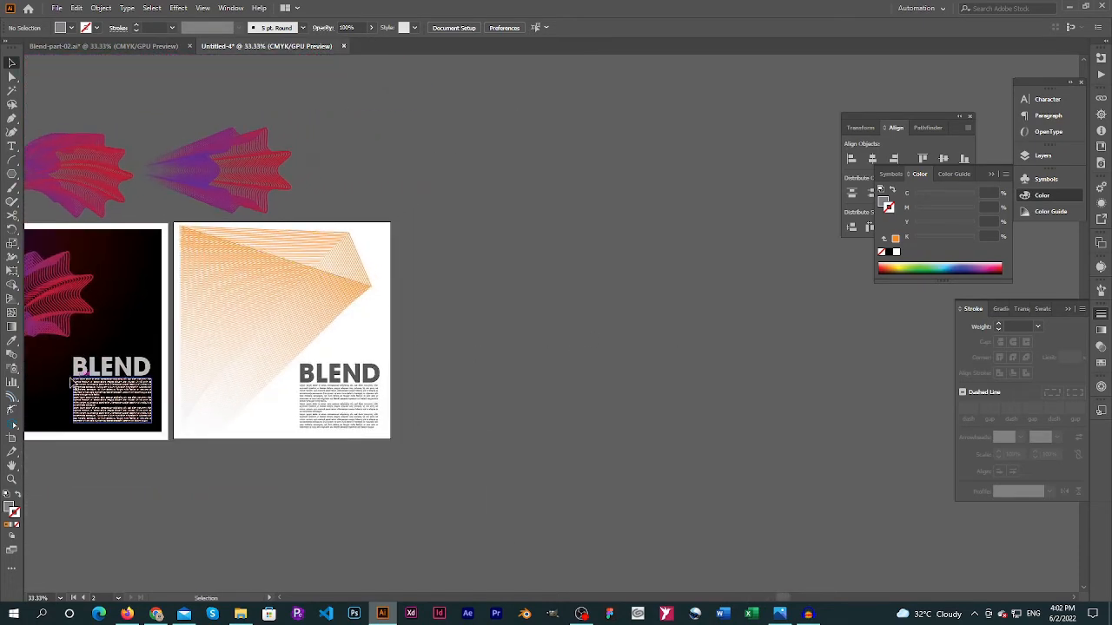
pyautogui.click(12, 438)
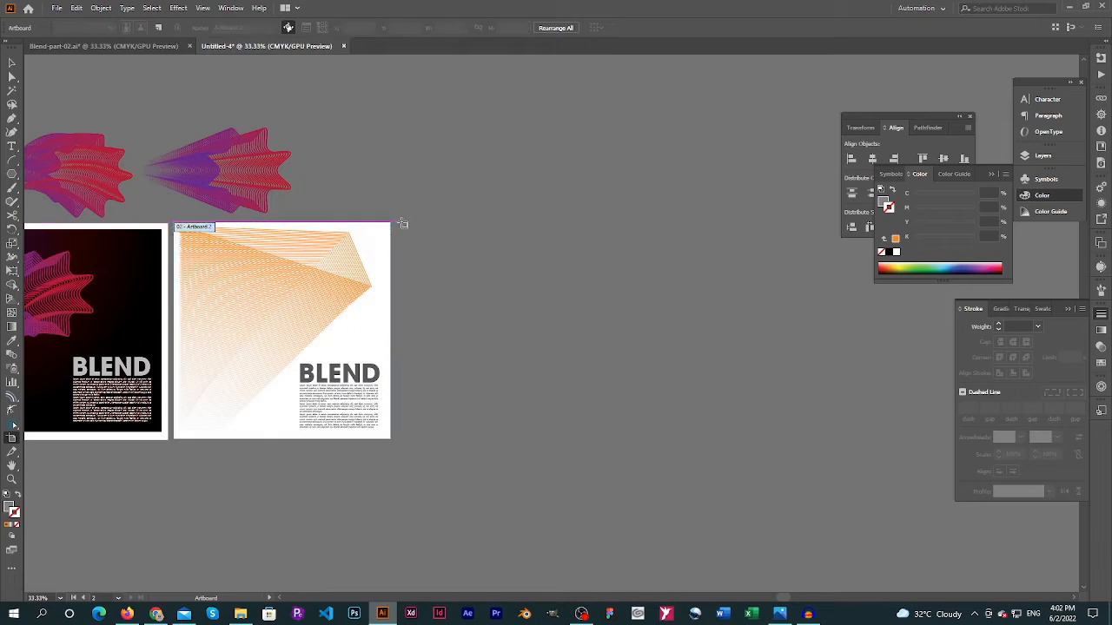
pyautogui.moveTo(400, 223); pyautogui.dragTo(477, 441)
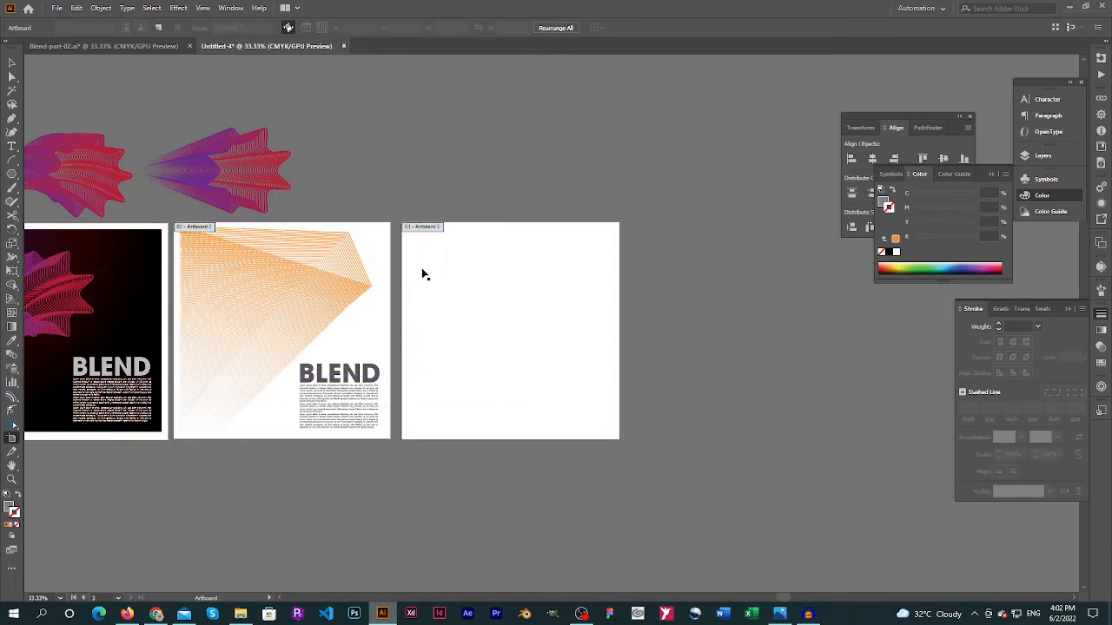
pyautogui.click(557, 321)
pyautogui.hotkey('ctrl', '0')
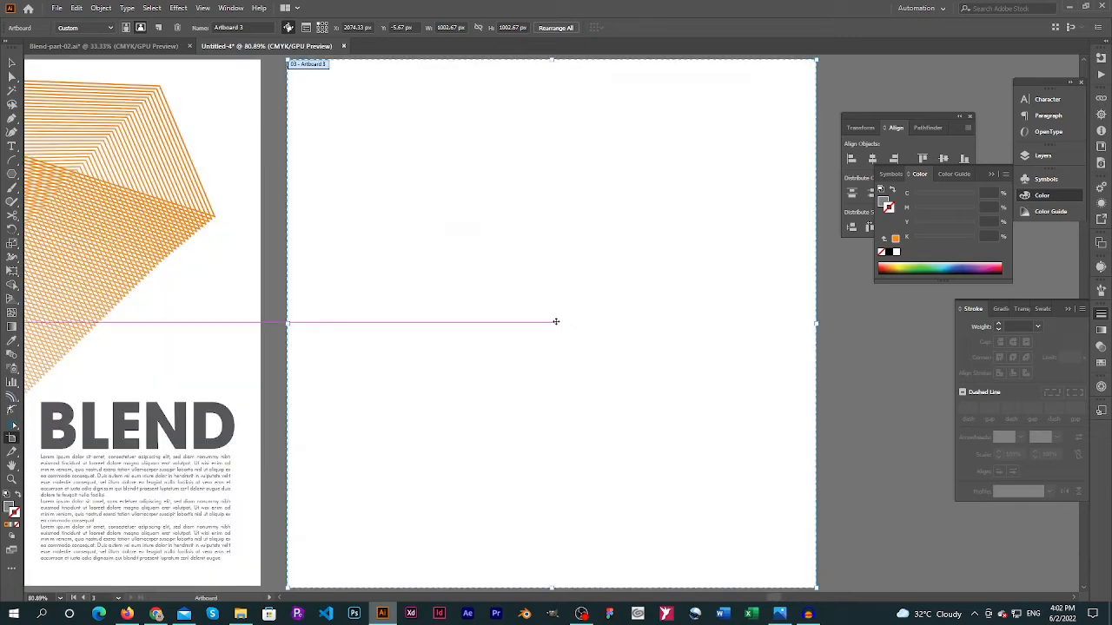
# Add the text "10" on the new artboard and scale it up to about 414 pt
pyautogui.click(12, 146)
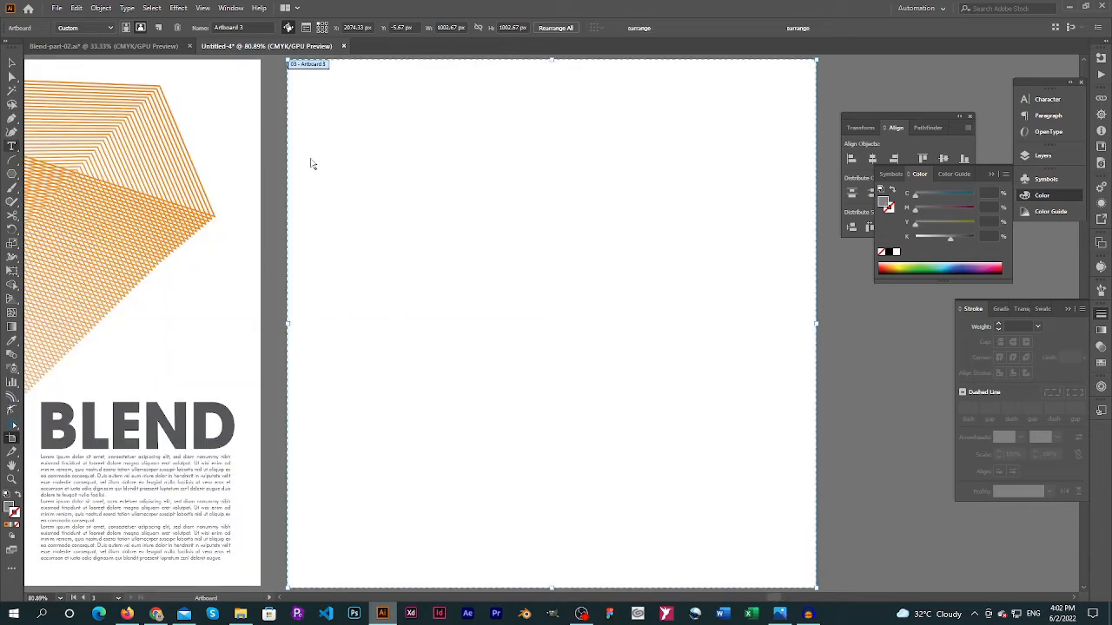
pyautogui.click(395, 172)
pyautogui.write('1')
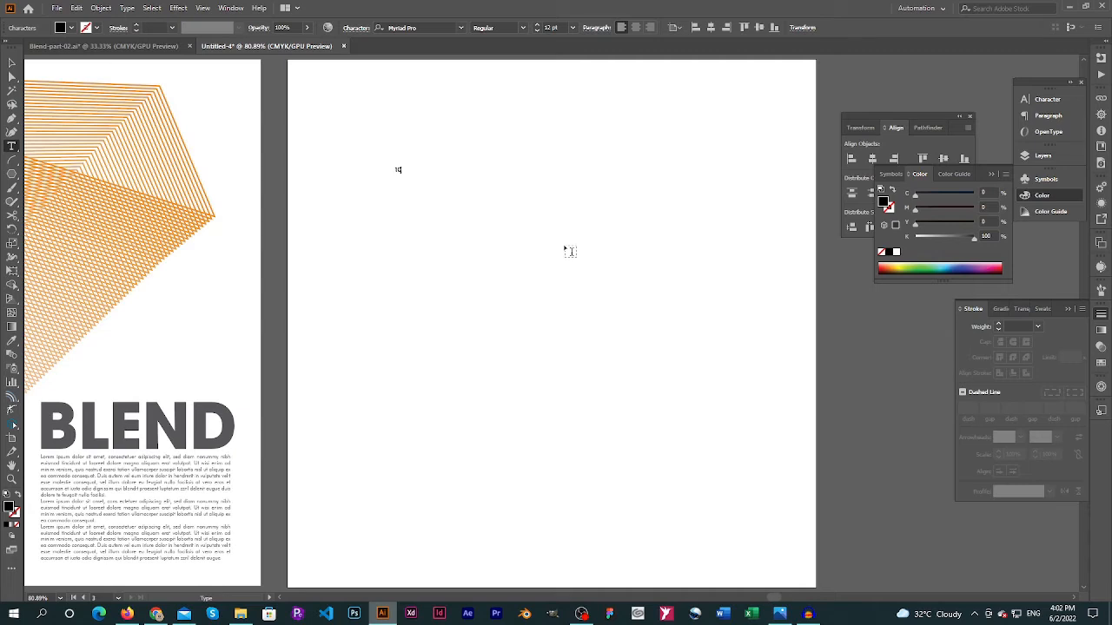
pyautogui.press('Escape')
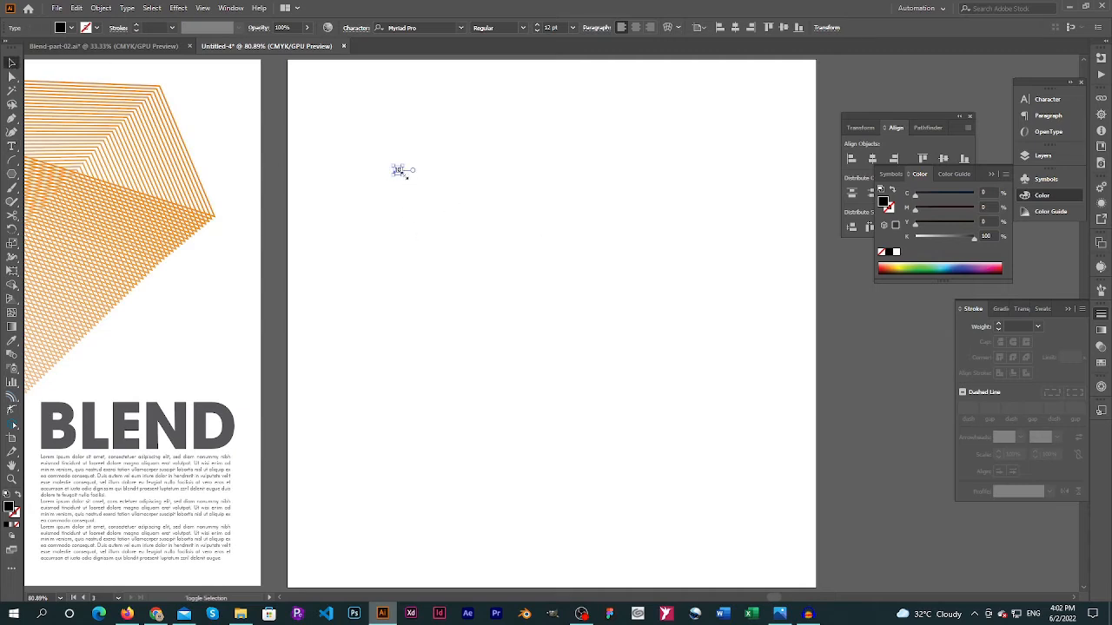
pyautogui.moveTo(403, 173); pyautogui.dragTo(620, 404)
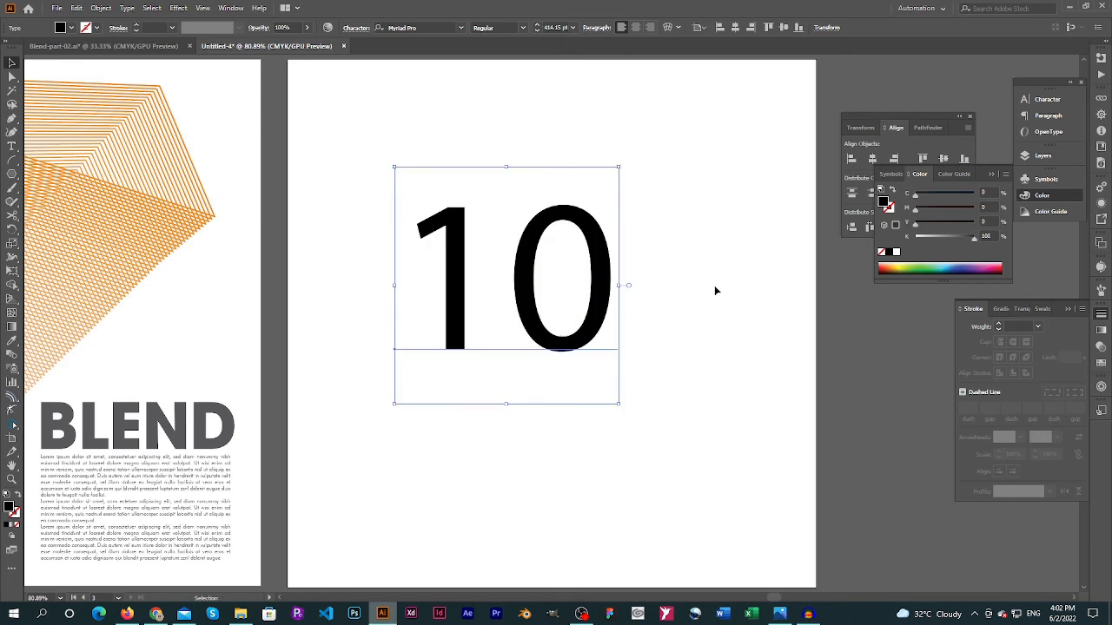
# Change the font of the "10" to ITC Avant Garde Gothic LT Bold, and deselect it
pyautogui.click(1046, 99)
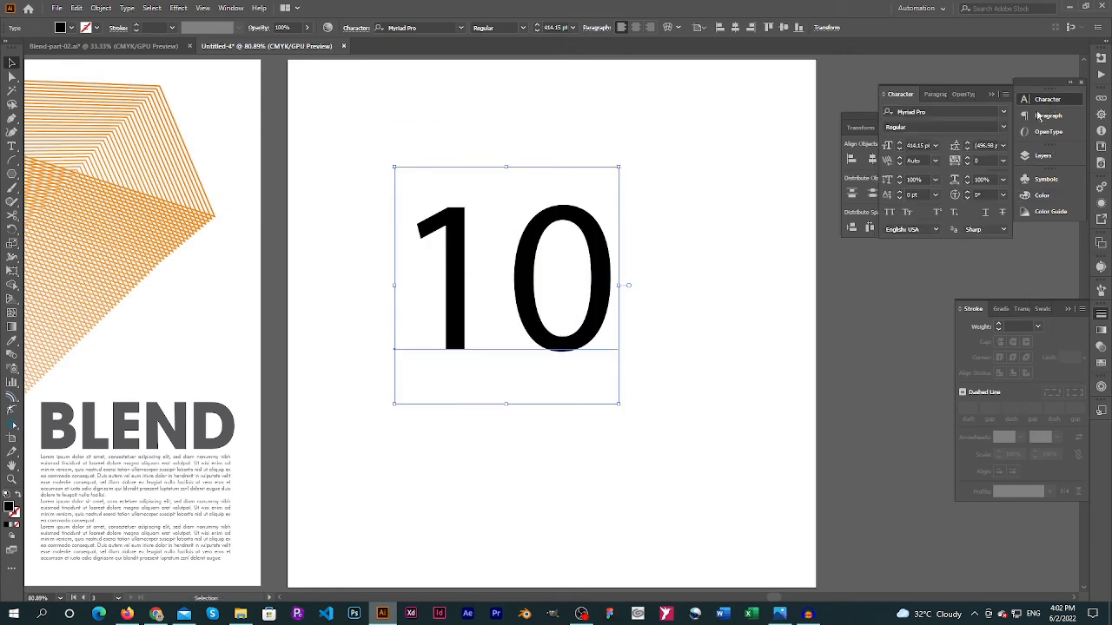
pyautogui.click(1003, 111)
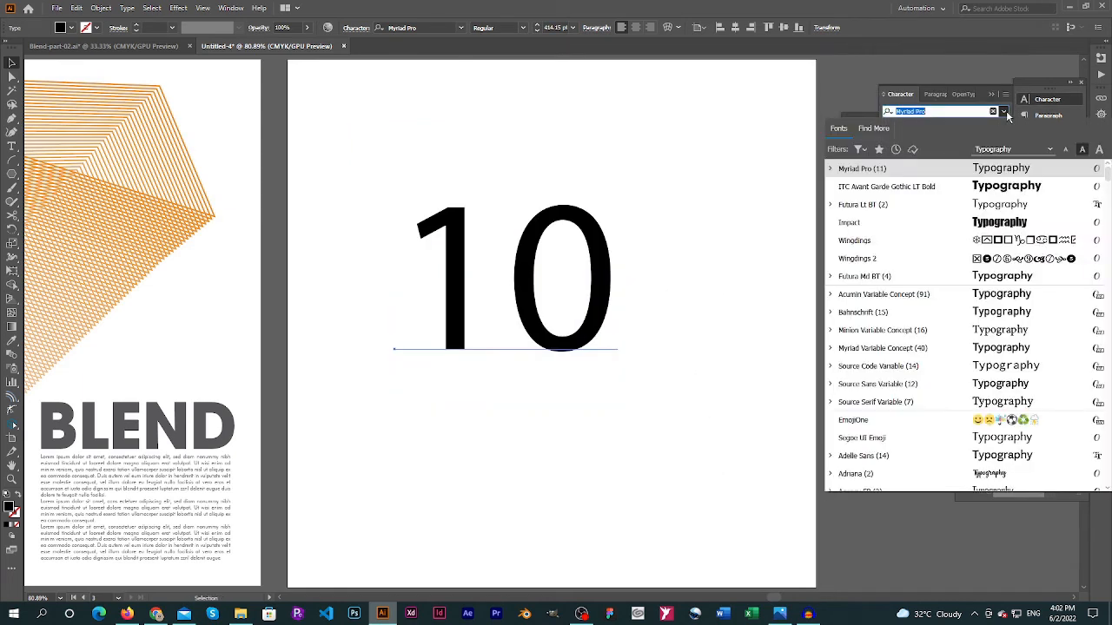
pyautogui.click(999, 188)
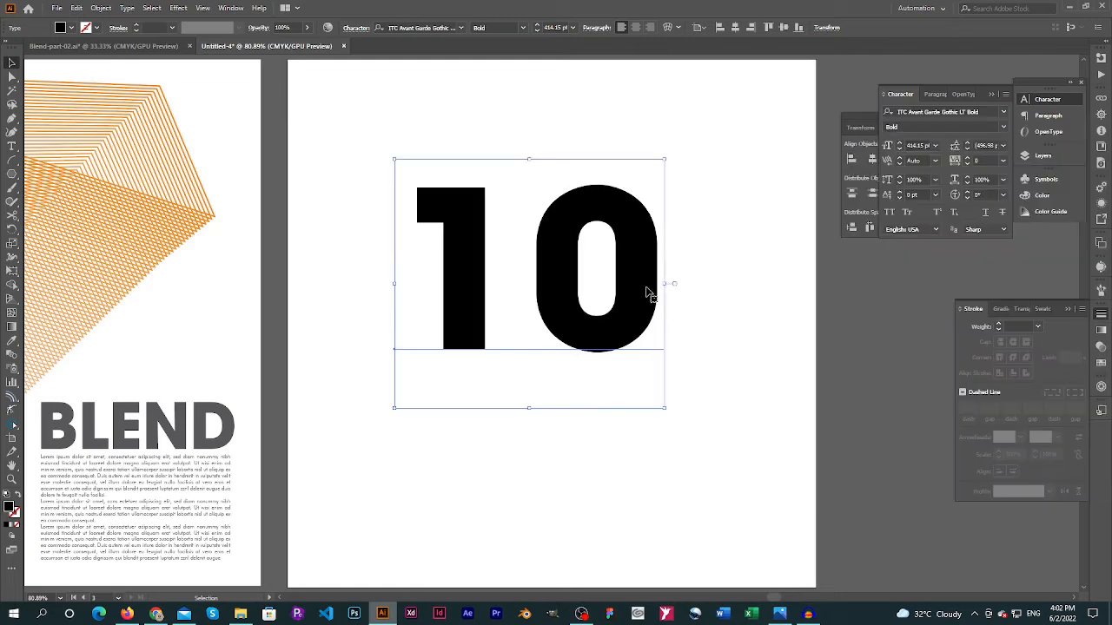
pyautogui.click(621, 469)
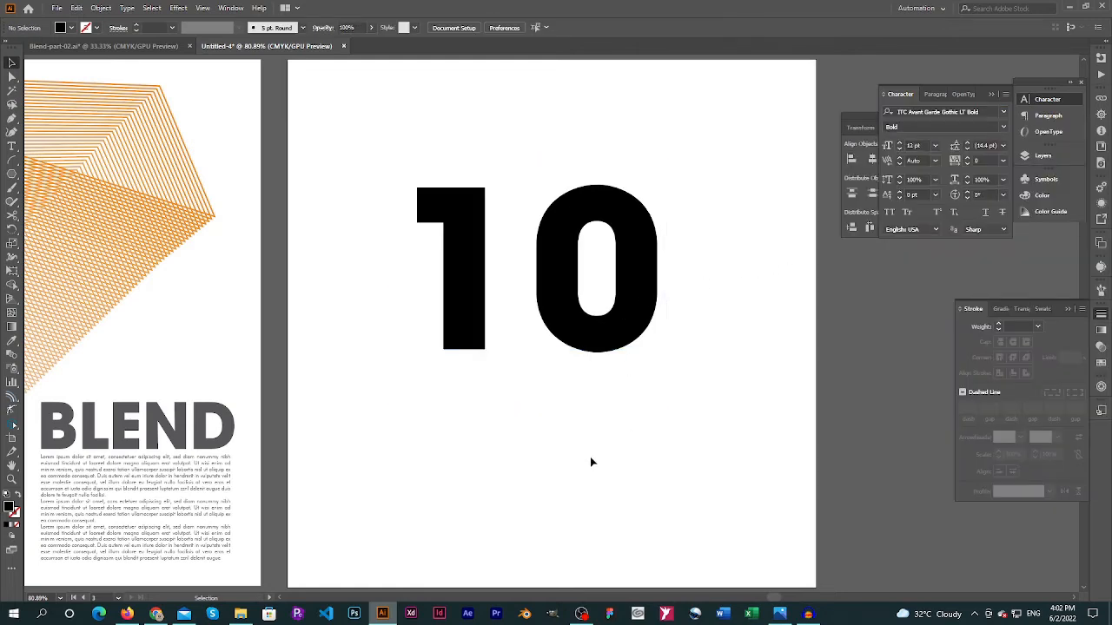
# Add a "%" text, scale it up to about 162 pt, and place it beside the upper right of the "10"
pyautogui.press('t')
pyautogui.click(612, 452)
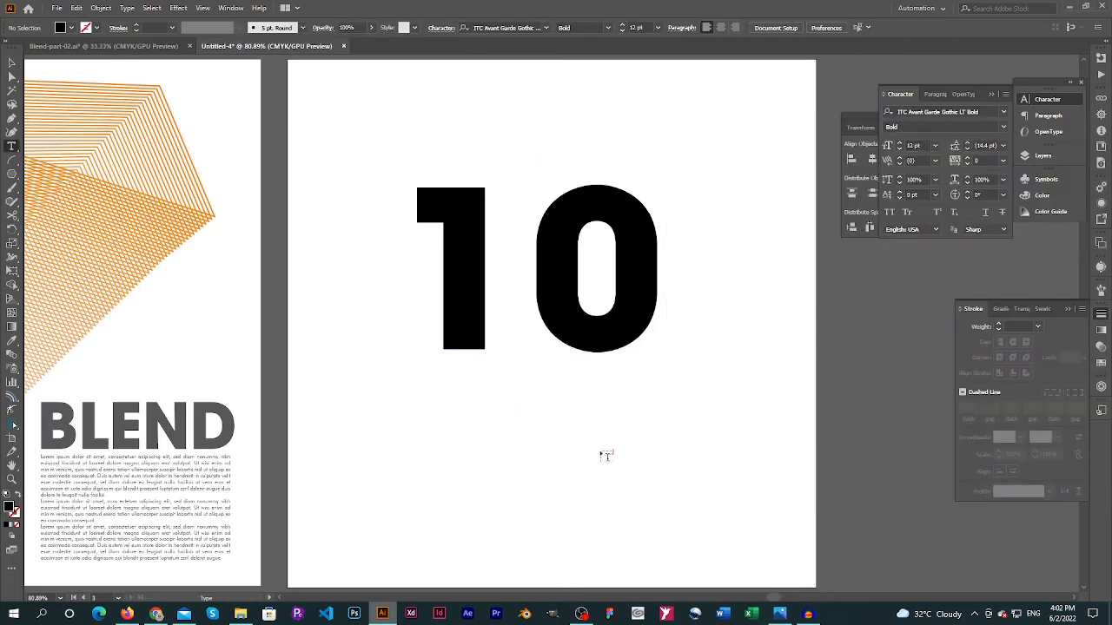
pyautogui.click(605, 450)
pyautogui.press('BackSpace')
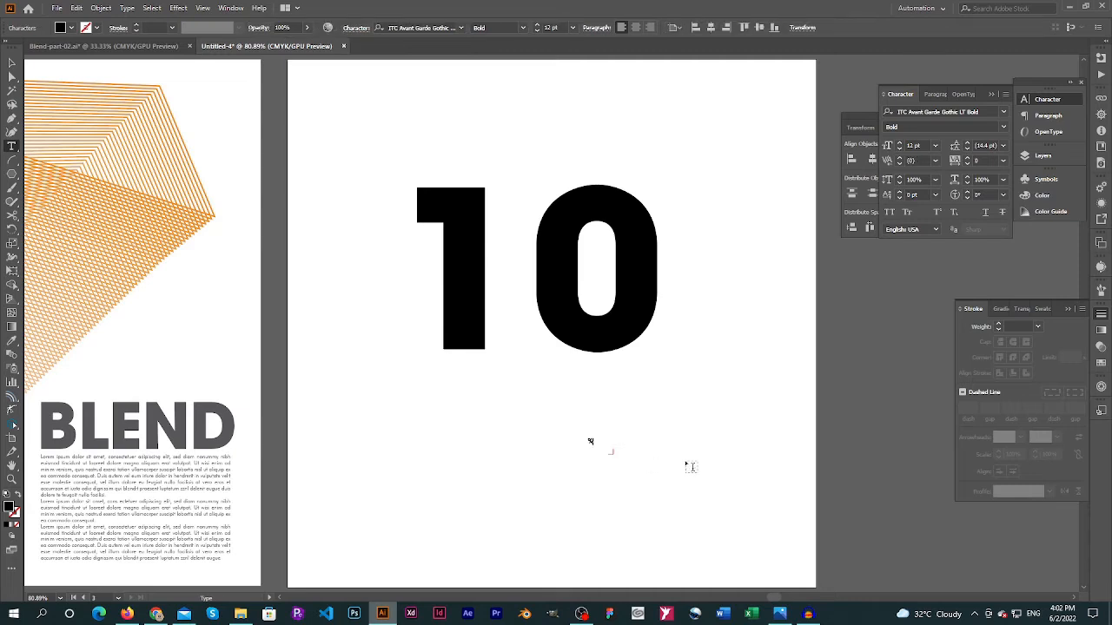
pyautogui.click(15, 63)
pyautogui.moveTo(611, 453); pyautogui.dragTo(697, 543)
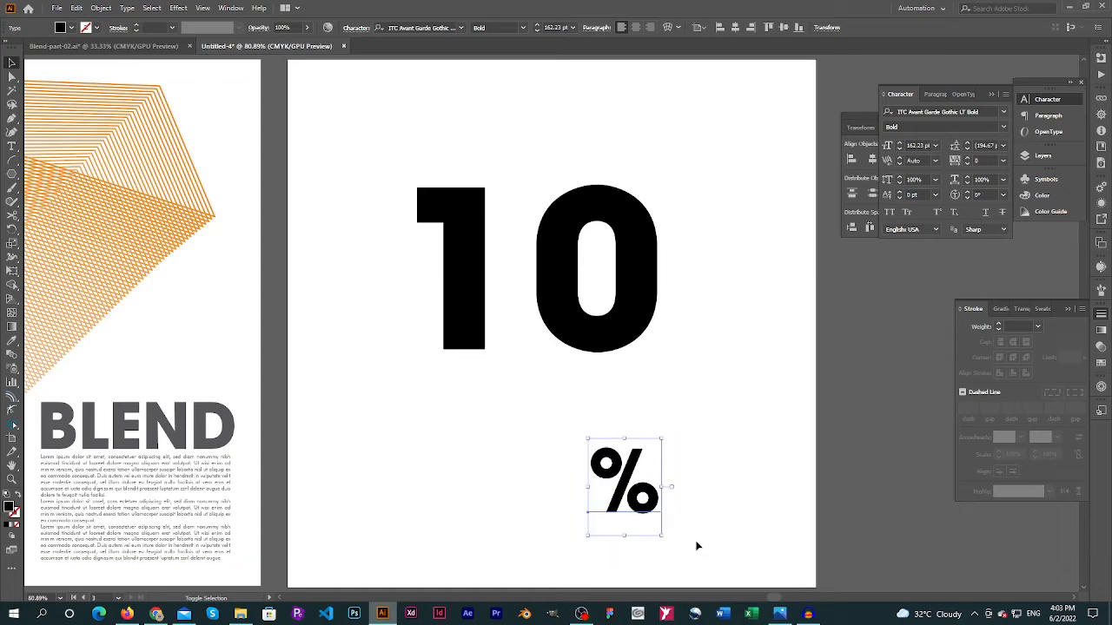
pyautogui.moveTo(646, 496); pyautogui.dragTo(487, 365)
pyautogui.click(764, 208)
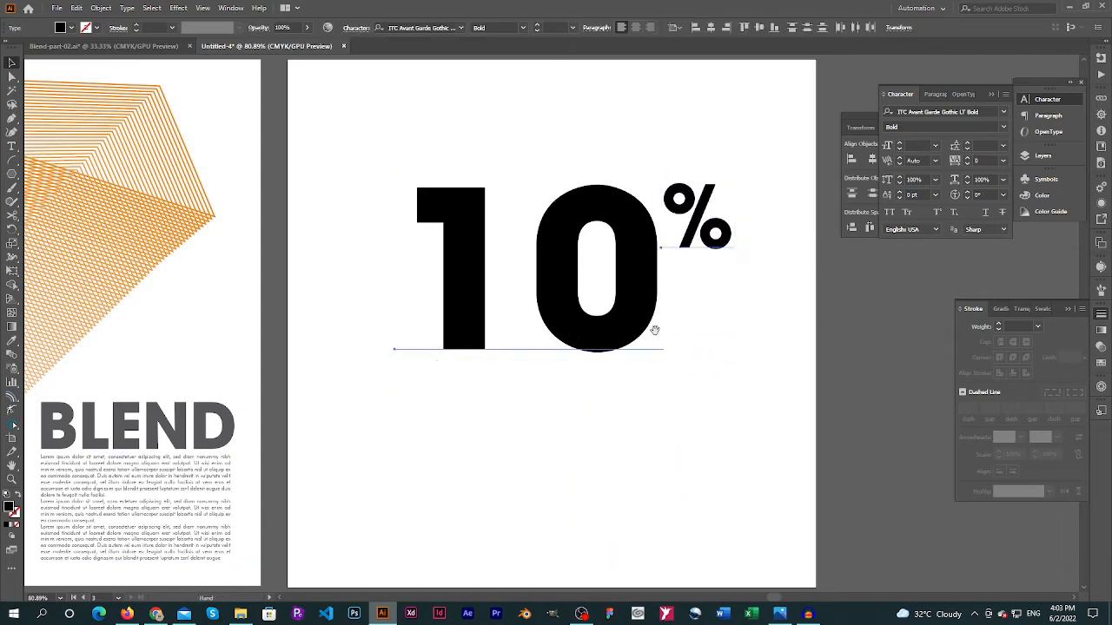
# Place a spare copy of the live "10%" text outside the artboard, to its right
pyautogui.moveTo(655, 328); pyautogui.dragTo(834, 454)
pyautogui.hotkey('ctrl', '-')
pyautogui.click(466, 321)
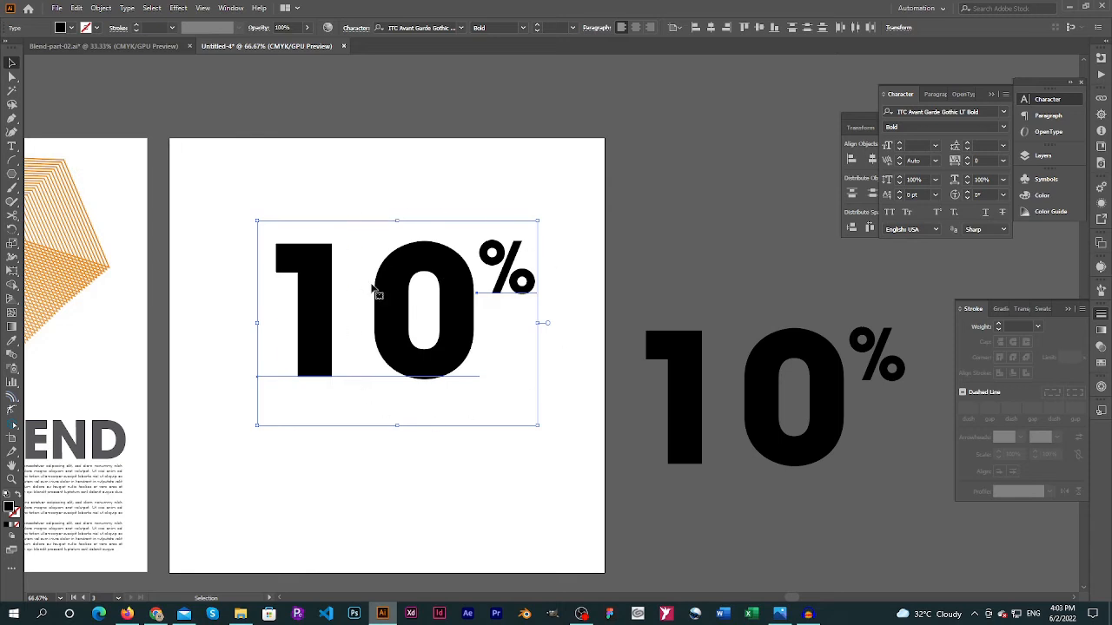
# Convert the "10%" text on the artboard to outlines and deselect it
pyautogui.click(127, 7)
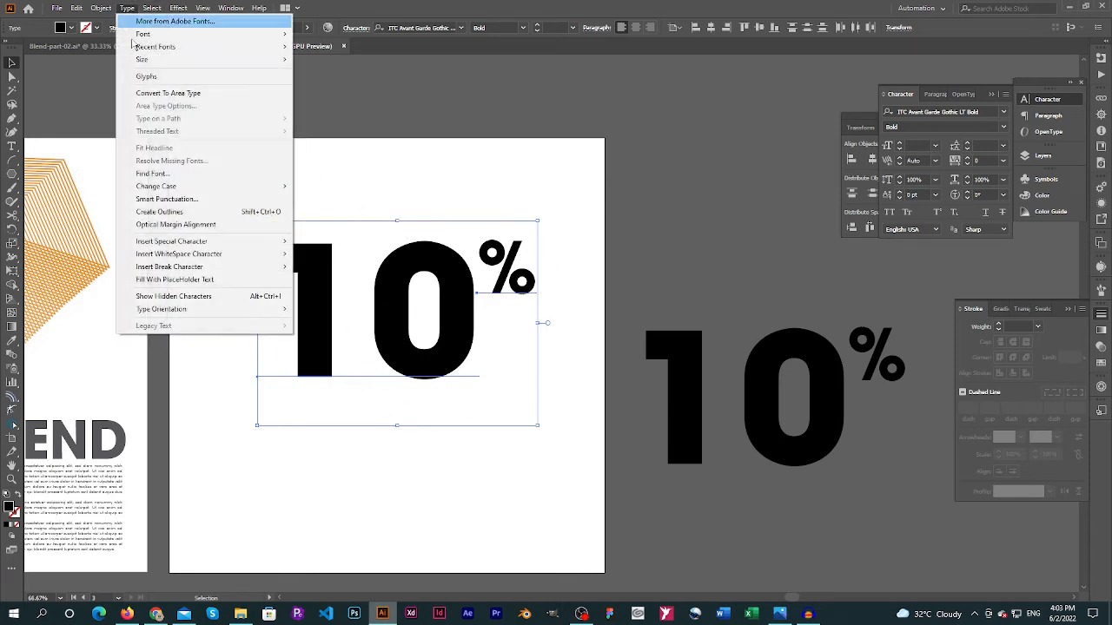
pyautogui.moveTo(181, 194)
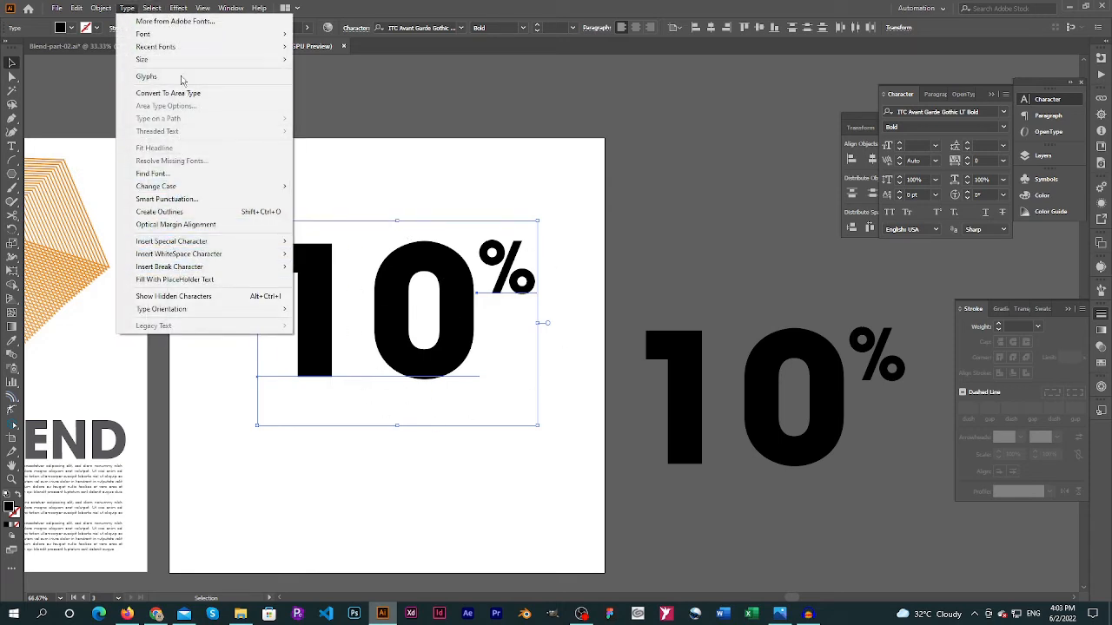
pyautogui.click(128, 8)
pyautogui.click(127, 7)
pyautogui.click(178, 213)
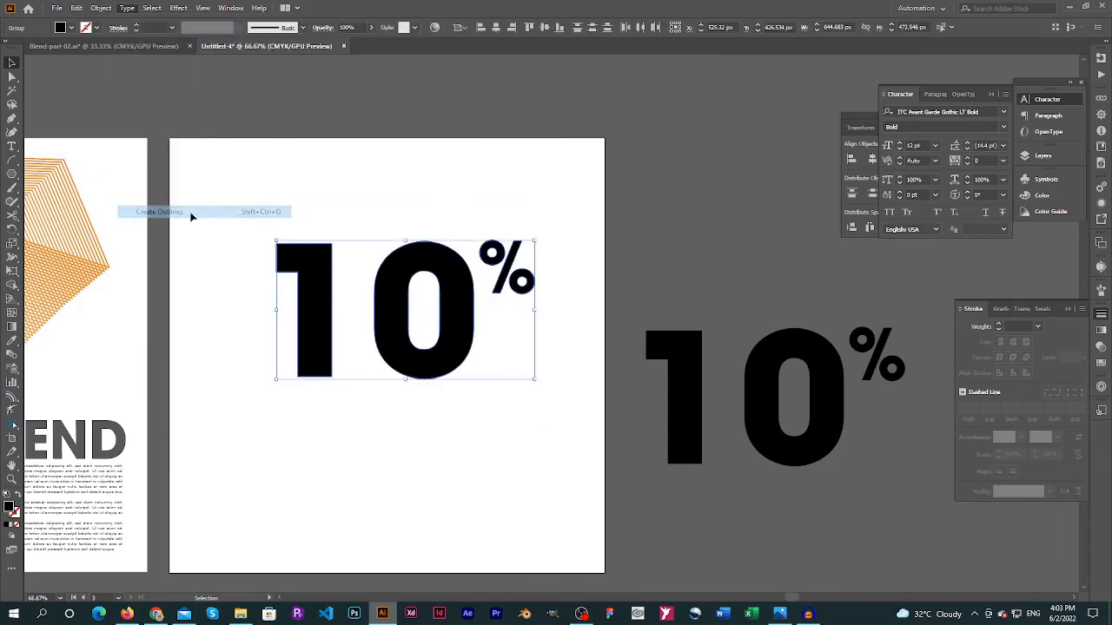
pyautogui.click(355, 194)
# Move the outlined "0" and "%" closer to the "1" to tighten the spacing
pyautogui.press('a')
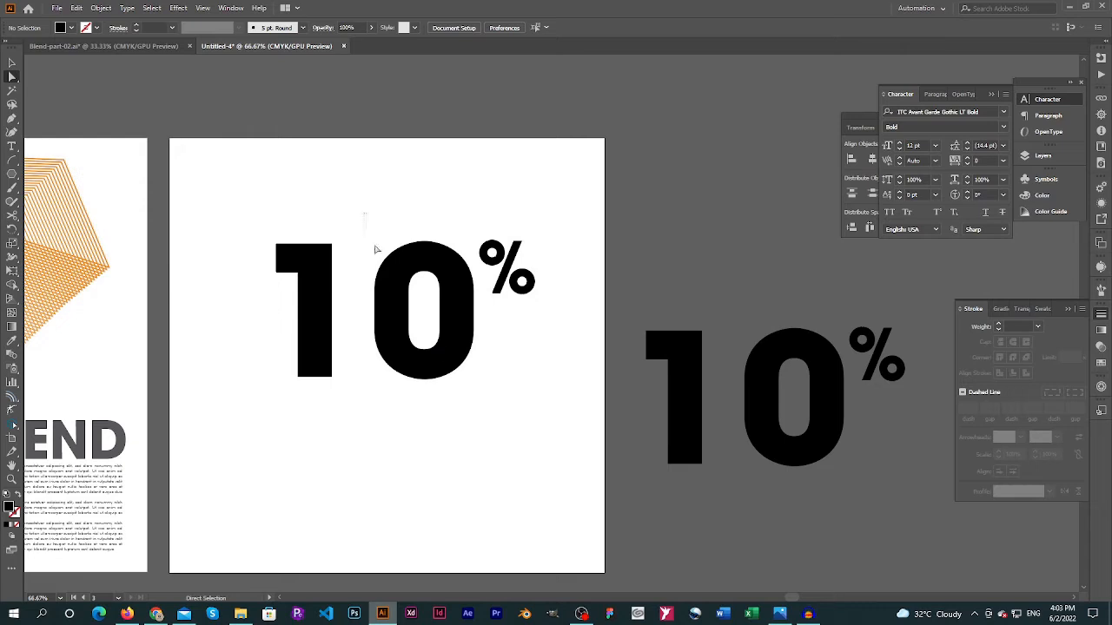
pyautogui.moveTo(365, 212); pyautogui.dragTo(561, 453)
pyautogui.moveTo(461, 360); pyautogui.dragTo(426, 363)
pyautogui.click(532, 380)
# Place a spare copy of the outlined "10%" off the artboard, above the live-text copy
pyautogui.press('v')
pyautogui.moveTo(225, 195); pyautogui.dragTo(443, 401)
pyautogui.moveTo(539, 213); pyautogui.dragTo(260, 405)
pyautogui.moveTo(313, 379); pyautogui.dragTo(700, 232)
# Duplicate the outlined "10%" left of the original, scaled down to about 313 by 189 px and aligned to the same baseline
pyautogui.moveTo(560, 201); pyautogui.dragTo(245, 457)
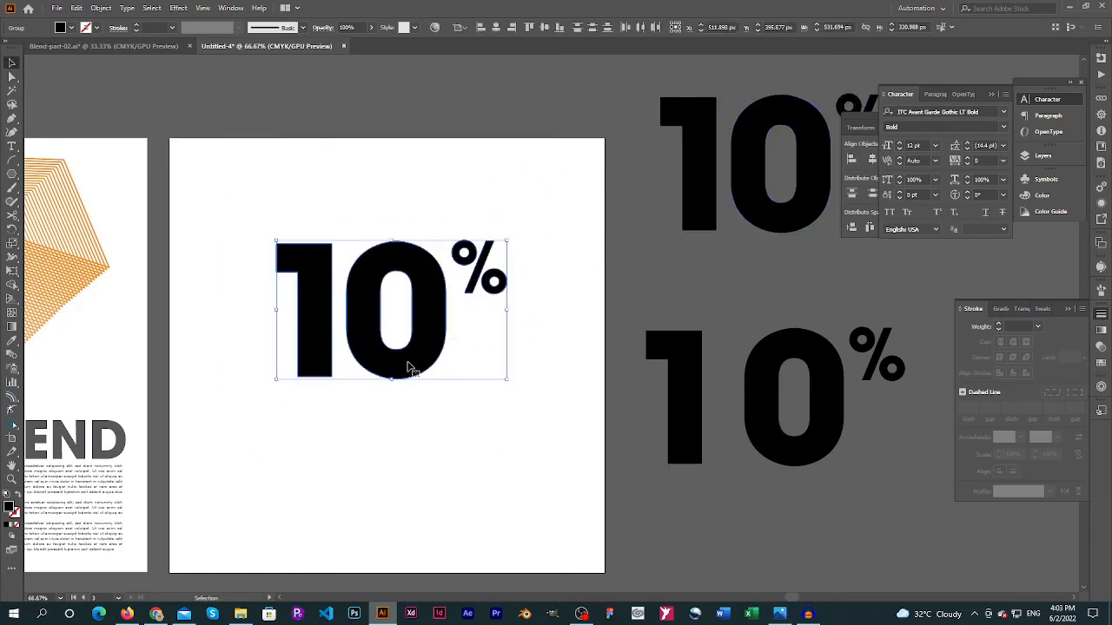
pyautogui.moveTo(402, 369); pyautogui.dragTo(336, 363)
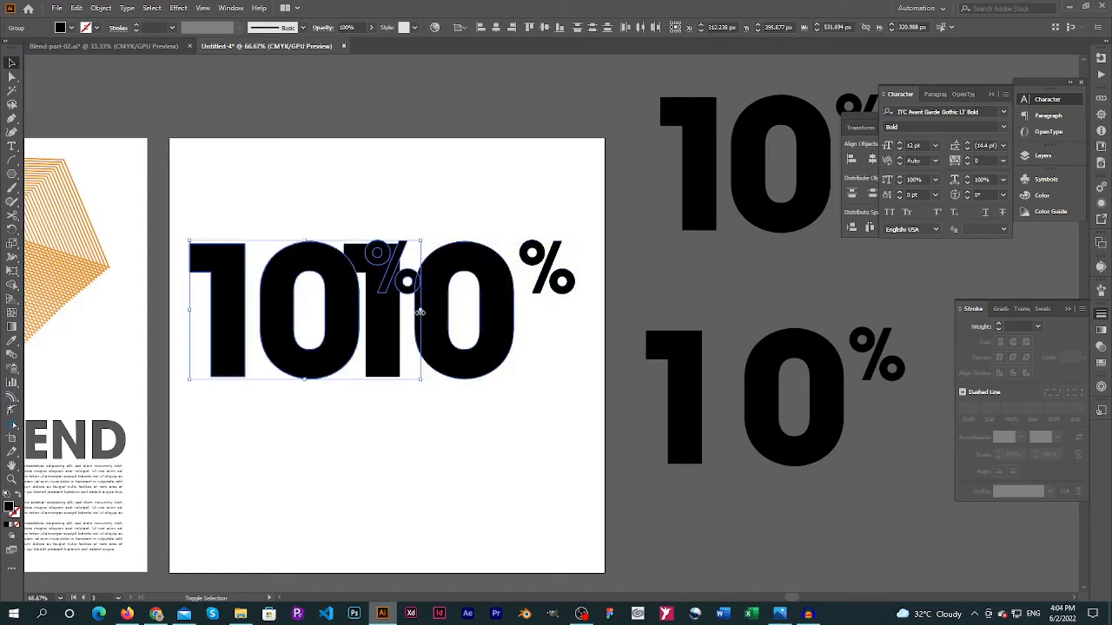
pyautogui.moveTo(420, 311); pyautogui.dragTo(325, 313)
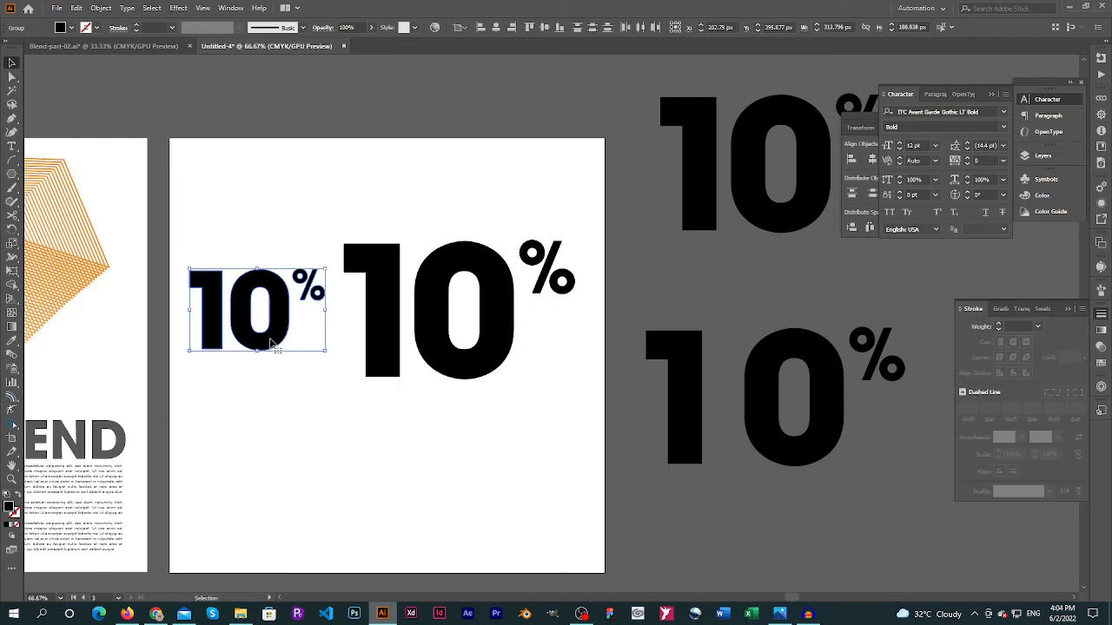
pyautogui.moveTo(272, 343); pyautogui.dragTo(275, 371)
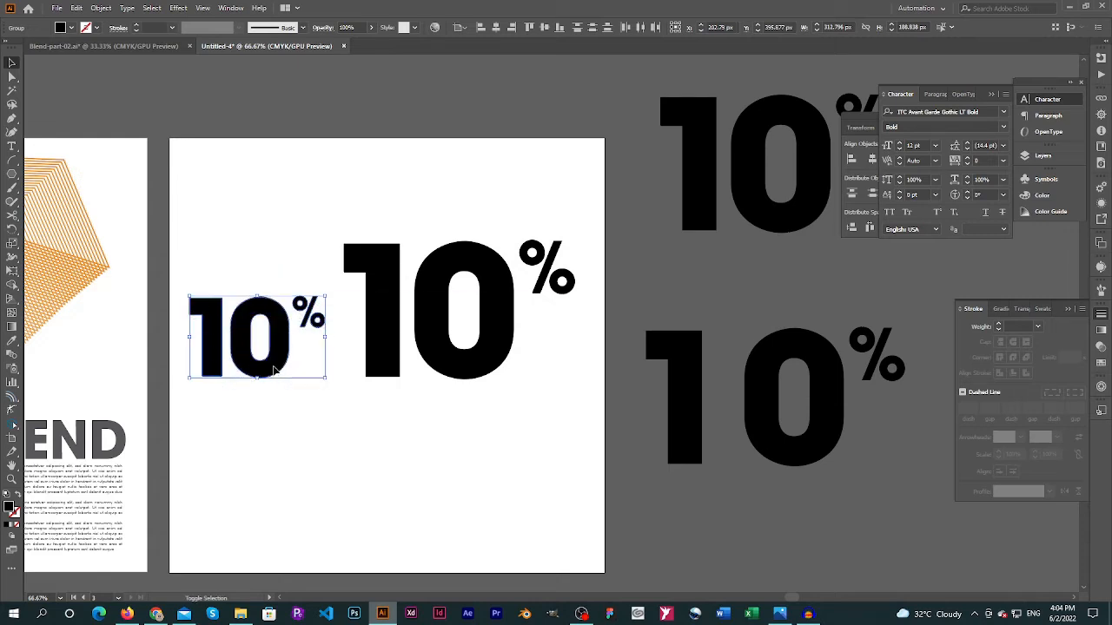
# Send the small "10%" to the back of the stacking order
pyautogui.press('a')
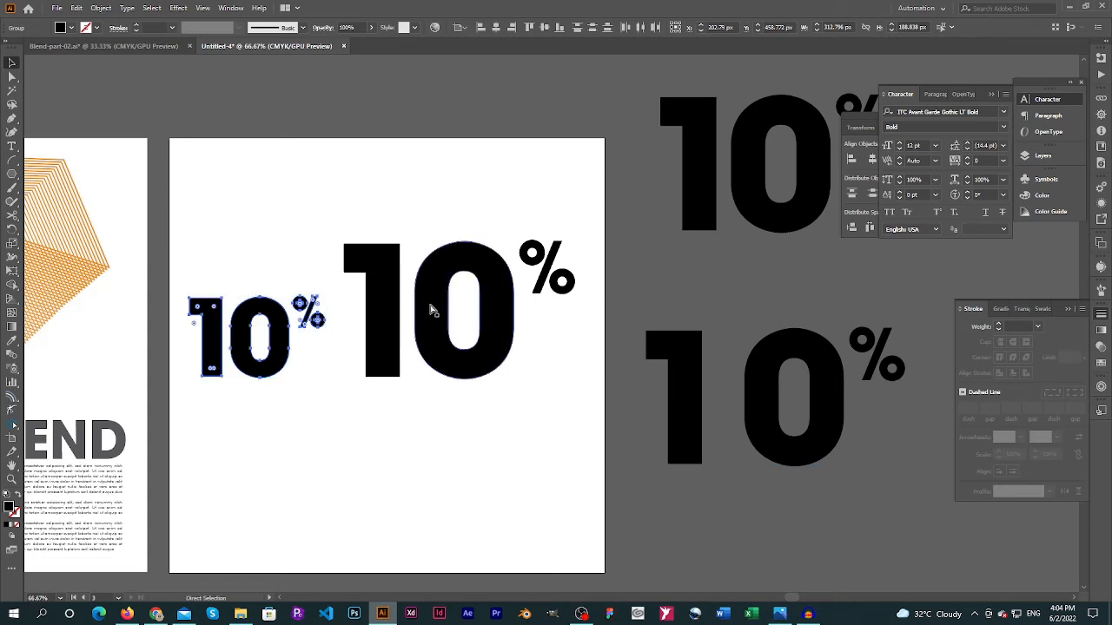
pyautogui.press('v')
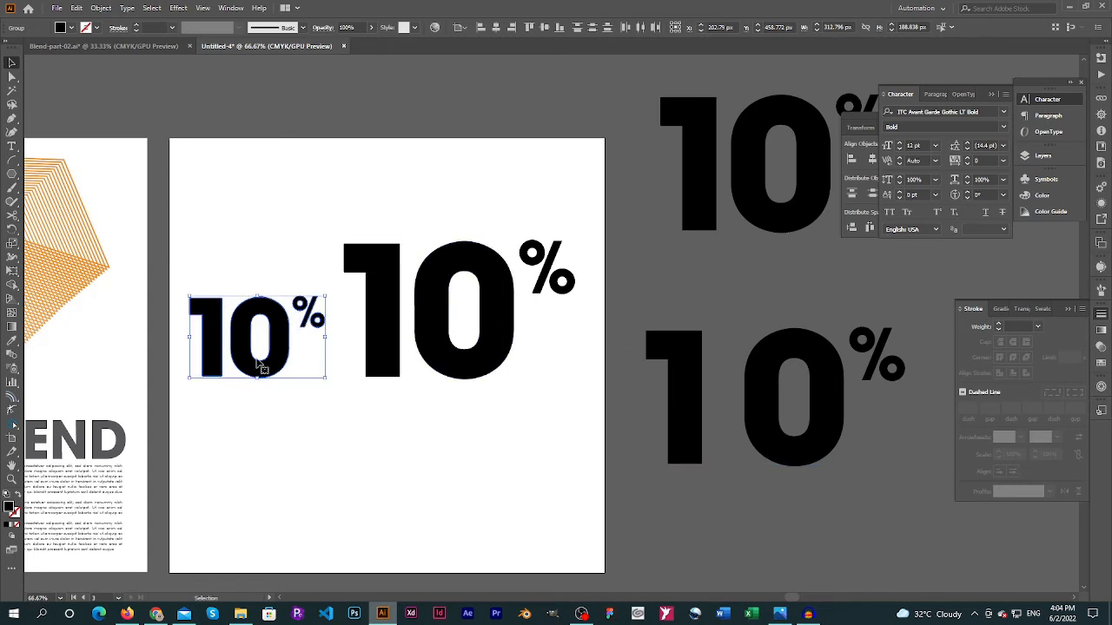
pyautogui.rightClick(285, 318)
pyautogui.moveTo(334, 447)
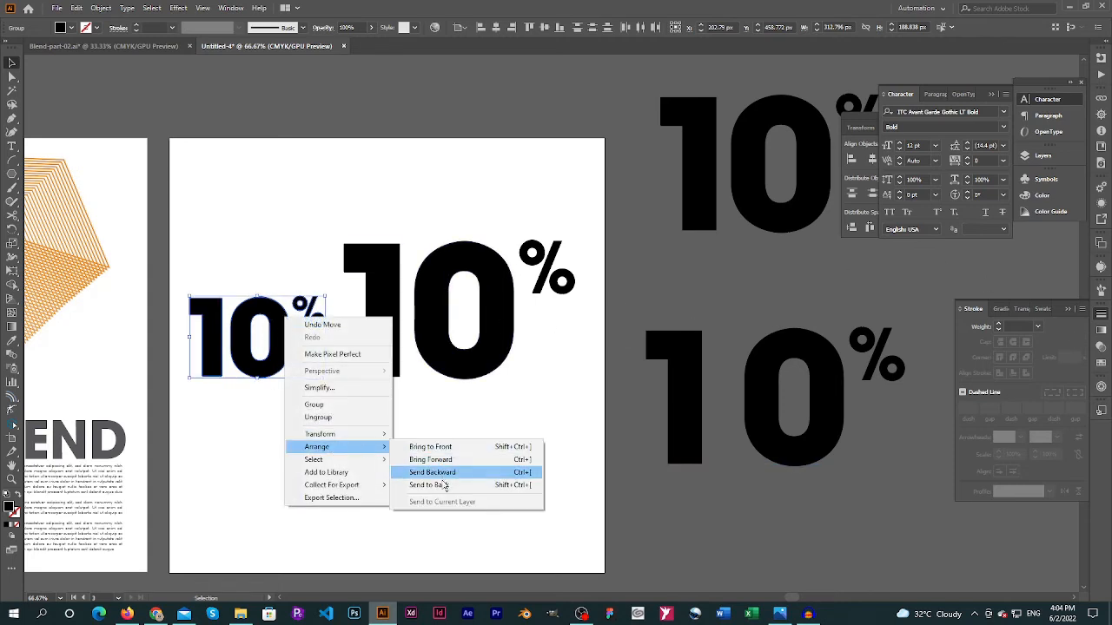
pyautogui.click(445, 485)
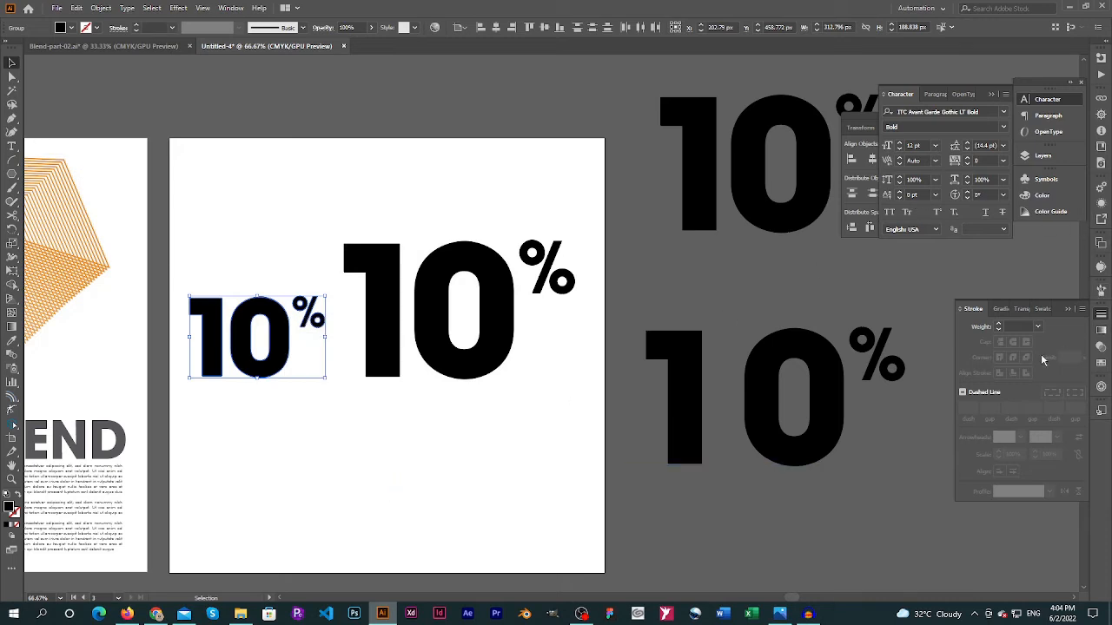
# Fill the small "10%" with a light gray swatch and set its black value (K) to 10%
pyautogui.click(1101, 366)
pyautogui.scroll(-10, 1025, 404)
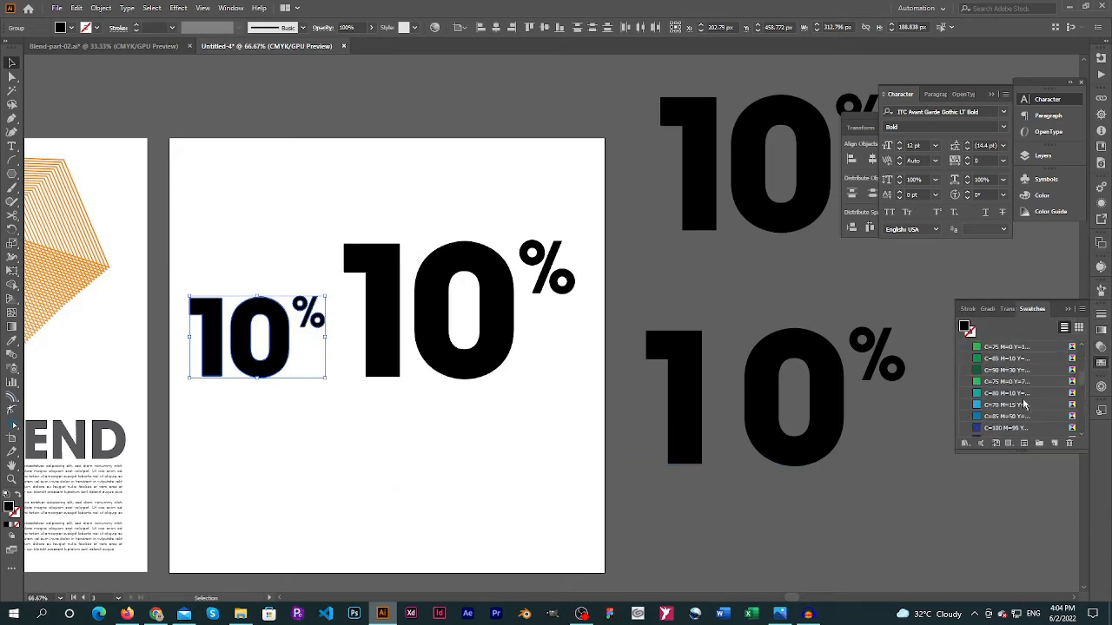
pyautogui.scroll(3, 1025, 403)
pyautogui.click(1006, 409)
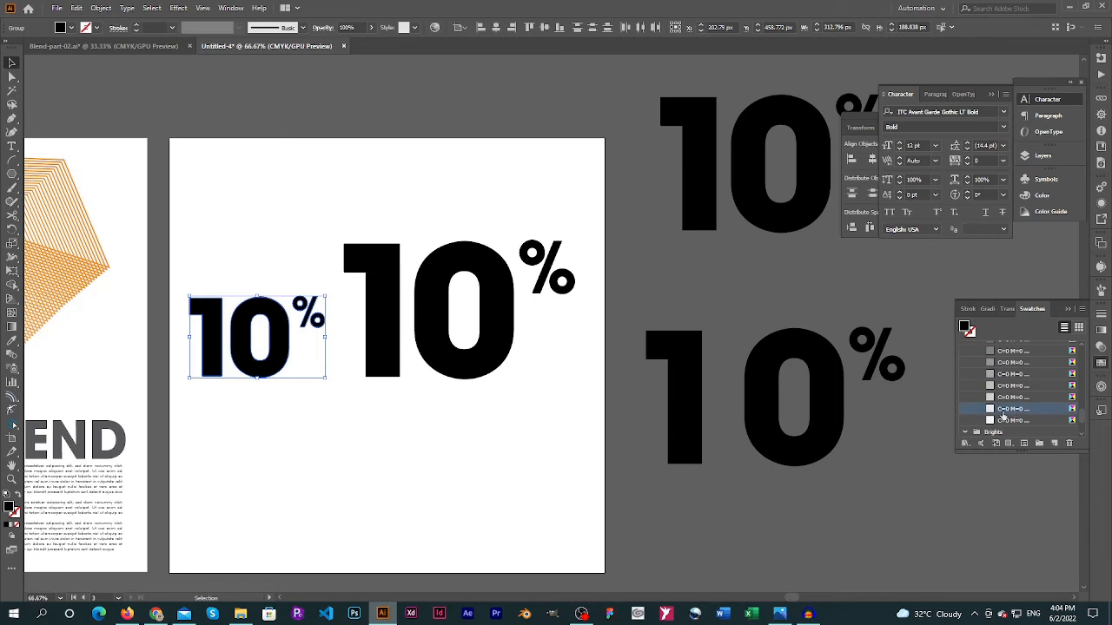
pyautogui.click(1013, 422)
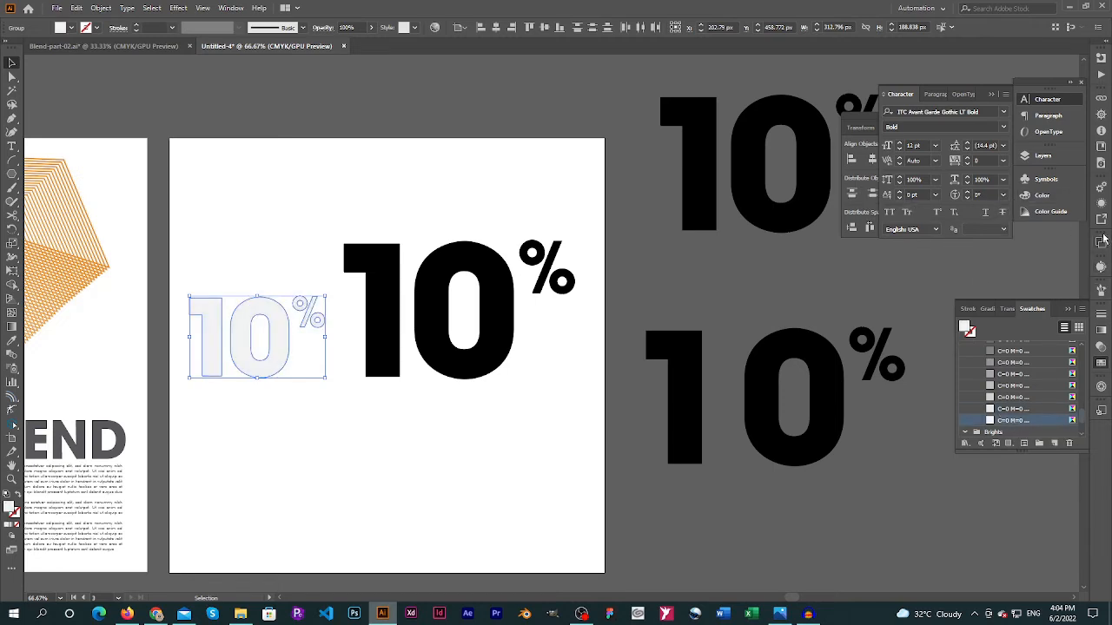
pyautogui.click(1041, 195)
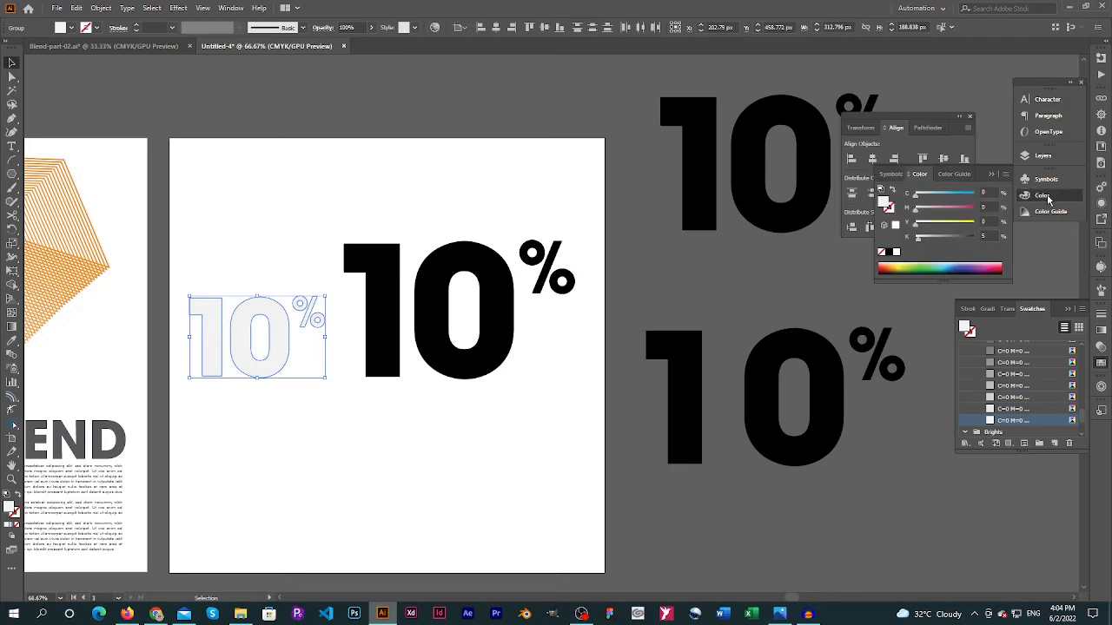
pyautogui.click(988, 236)
pyautogui.write('10')
pyautogui.press('Return')
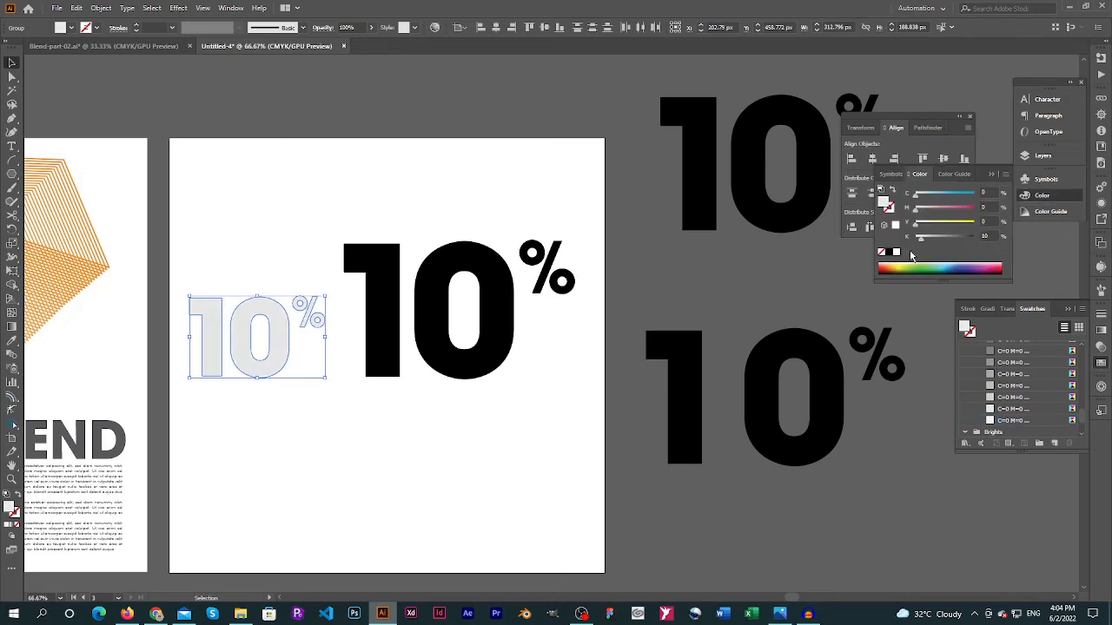
# Fill the large "10%" on the artboard with CMYK Red and deselect it
pyautogui.click(511, 468)
pyautogui.moveTo(359, 204); pyautogui.dragTo(571, 409)
pyautogui.press('a')
pyautogui.press('v')
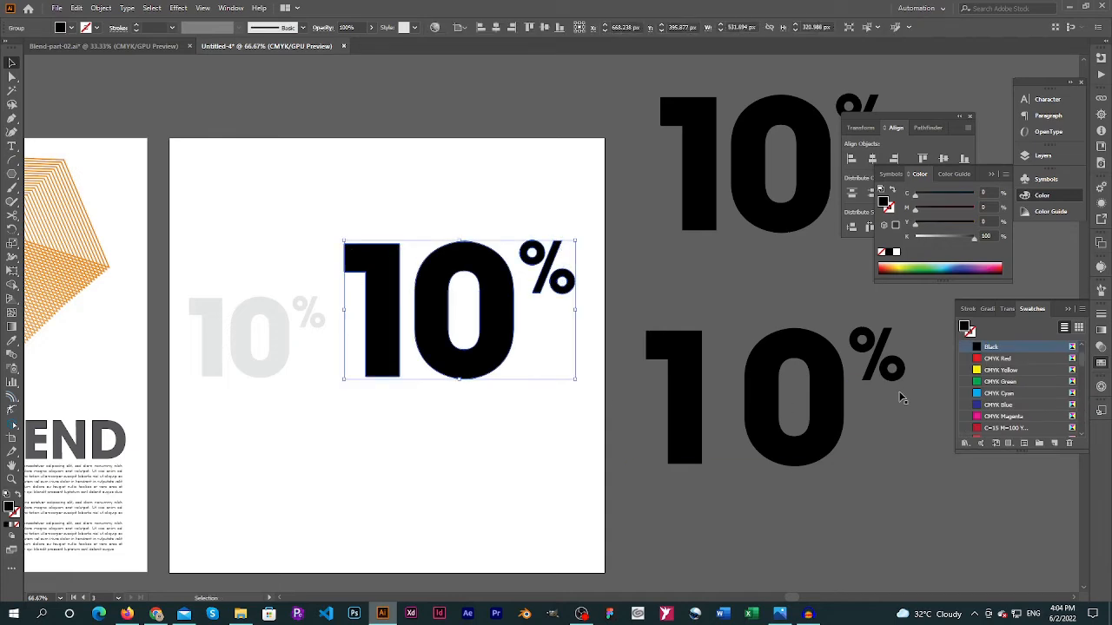
pyautogui.click(997, 358)
pyautogui.click(286, 347)
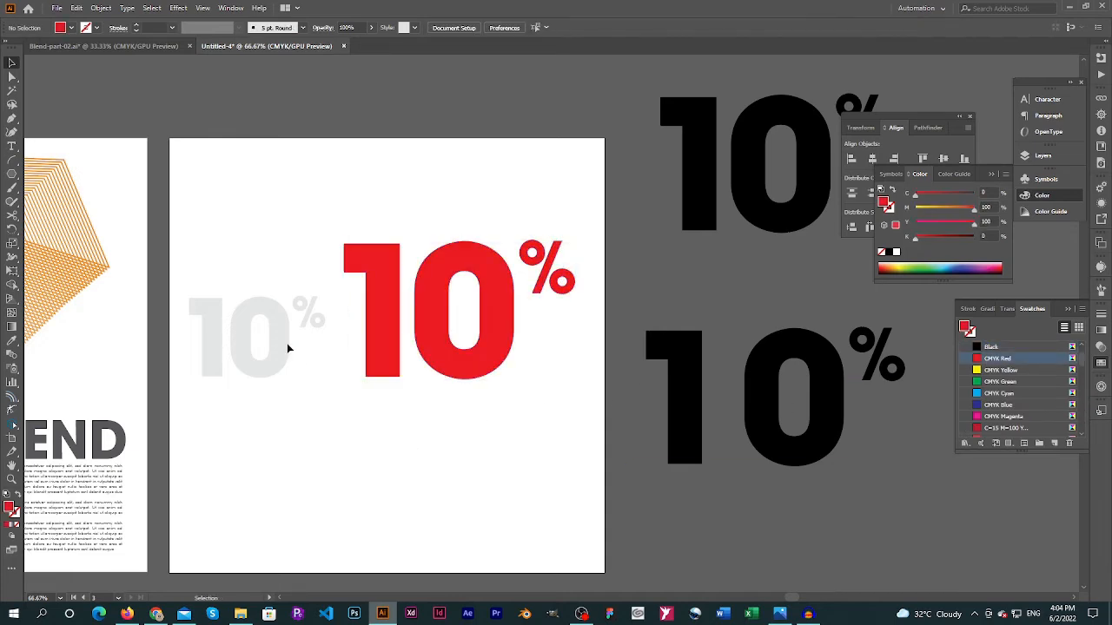
# Select the small gray "10%" and the large red "10%" together and make a blend between them
pyautogui.press('a')
pyautogui.moveTo(192, 259); pyautogui.dragTo(316, 398)
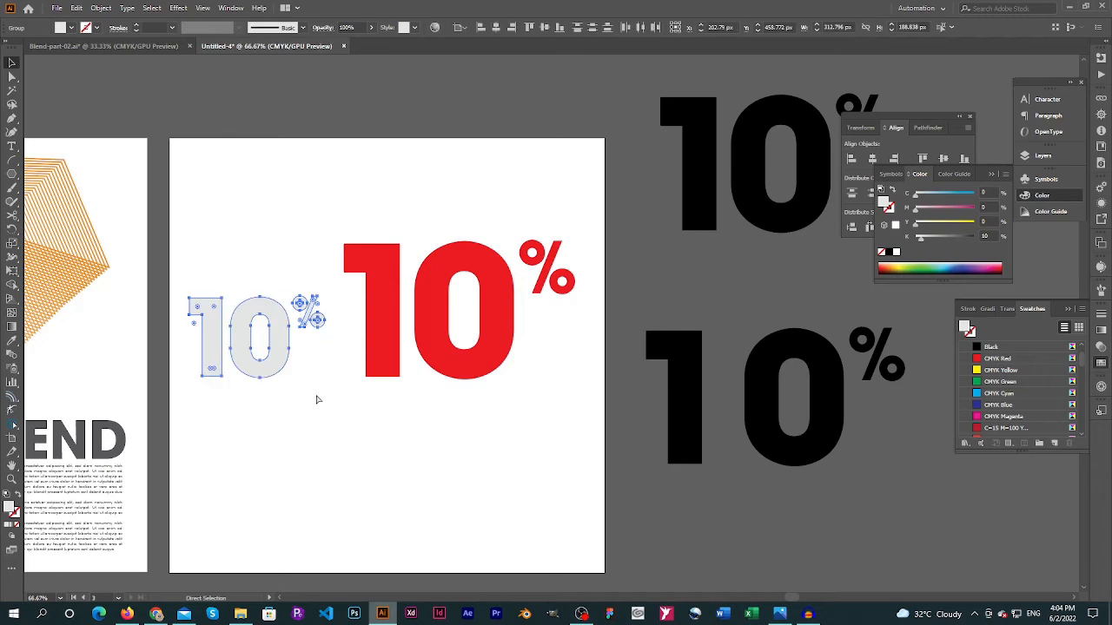
pyautogui.press('v')
pyautogui.click(356, 190)
pyautogui.moveTo(261, 195); pyautogui.dragTo(513, 420)
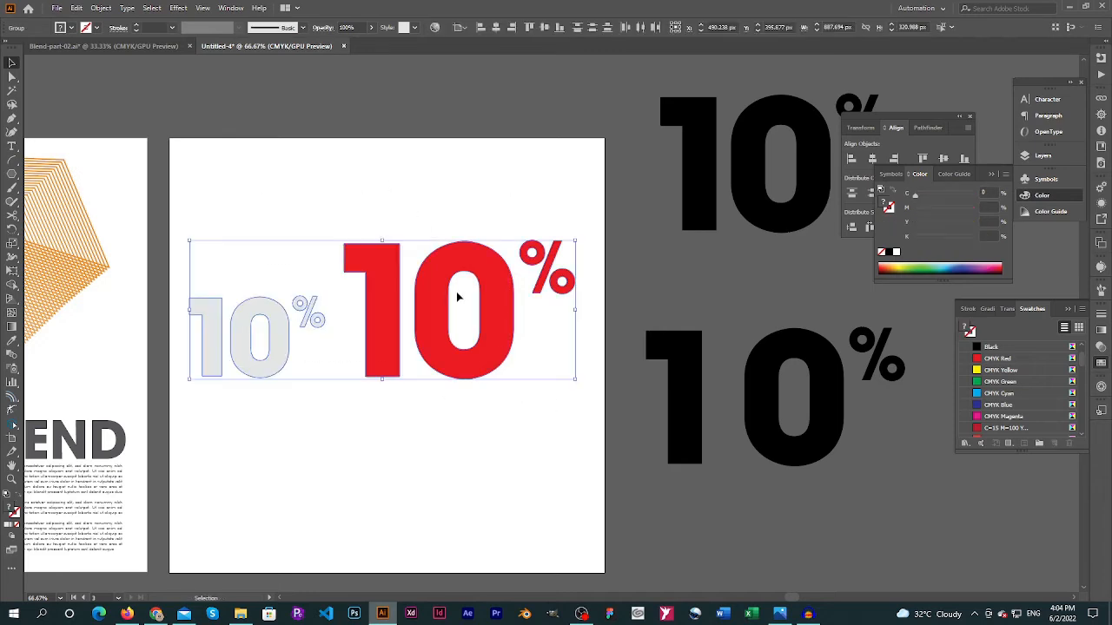
pyautogui.click(103, 9)
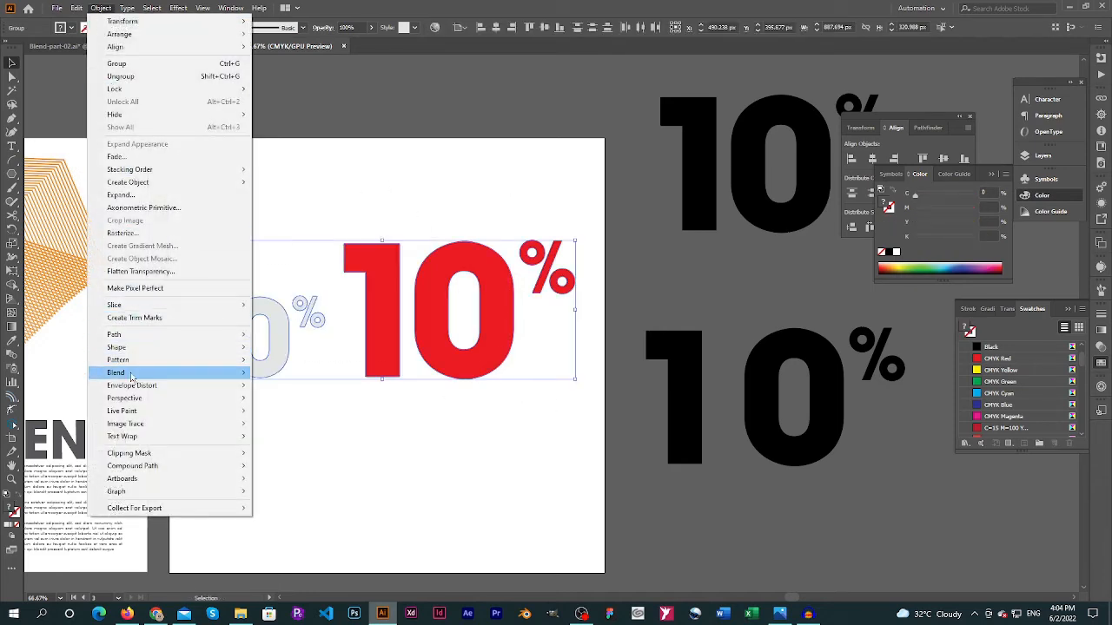
pyautogui.moveTo(132, 372)
pyautogui.click(299, 380)
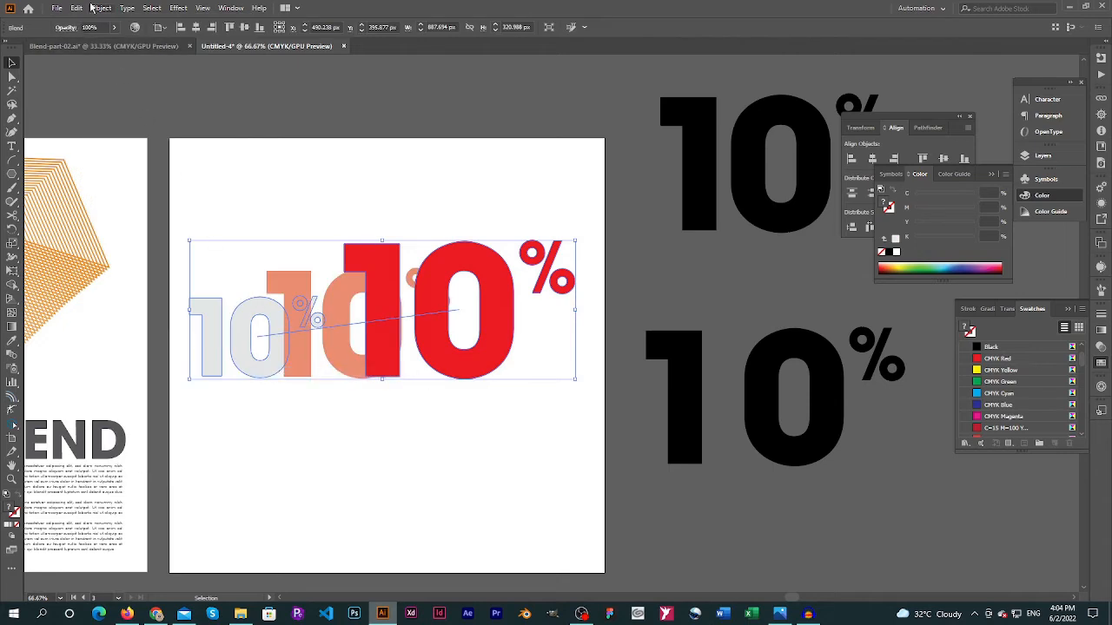
# Set the blend's spacing to a Specified Distance of 4 px with the preview on, and deselect the blend
pyautogui.click(101, 8)
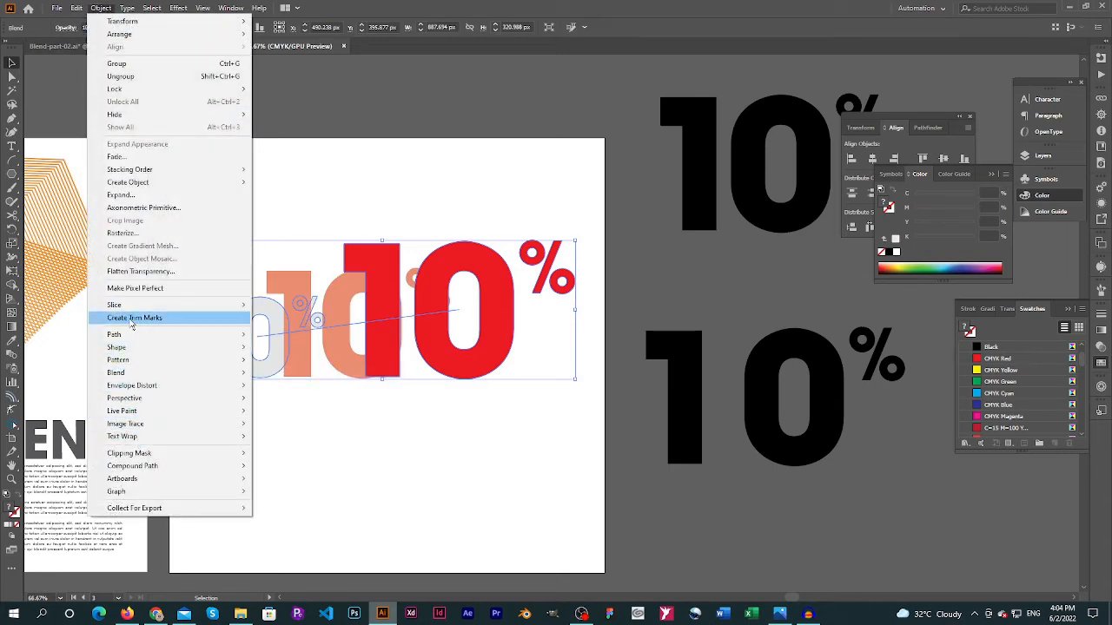
pyautogui.moveTo(233, 373)
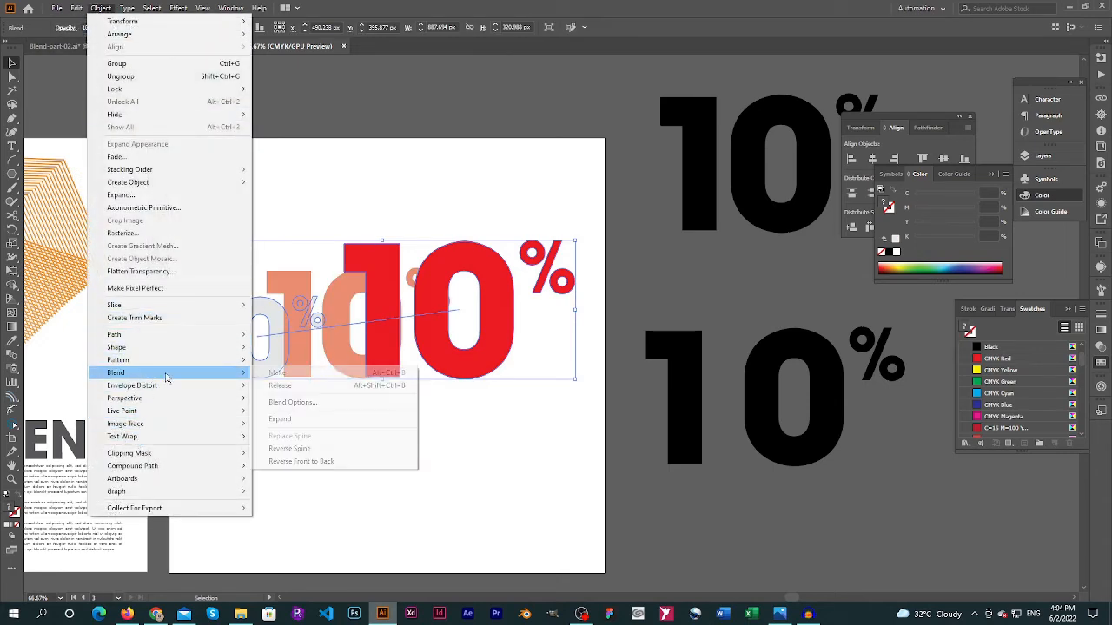
pyautogui.click(318, 404)
pyautogui.click(427, 164)
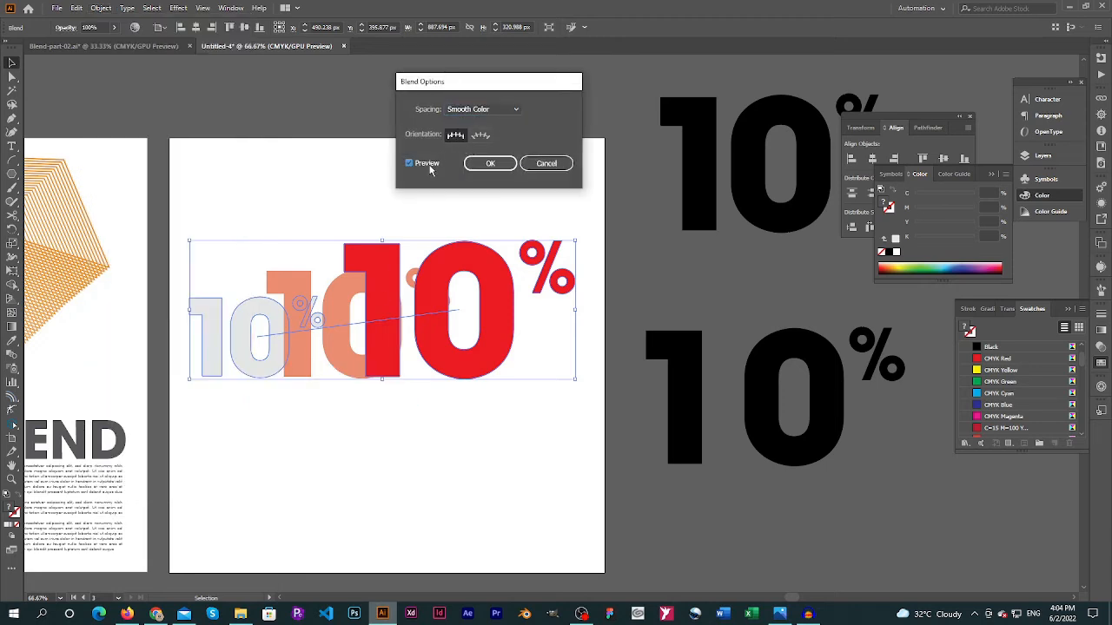
pyautogui.click(482, 109)
pyautogui.click(486, 148)
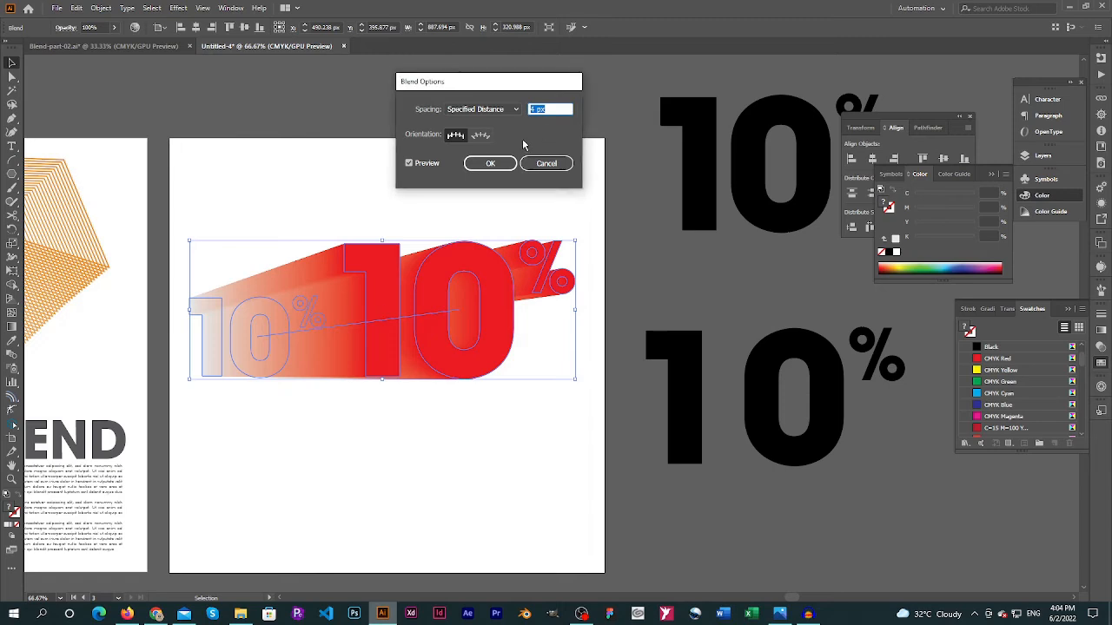
pyautogui.click(493, 165)
pyautogui.click(268, 398)
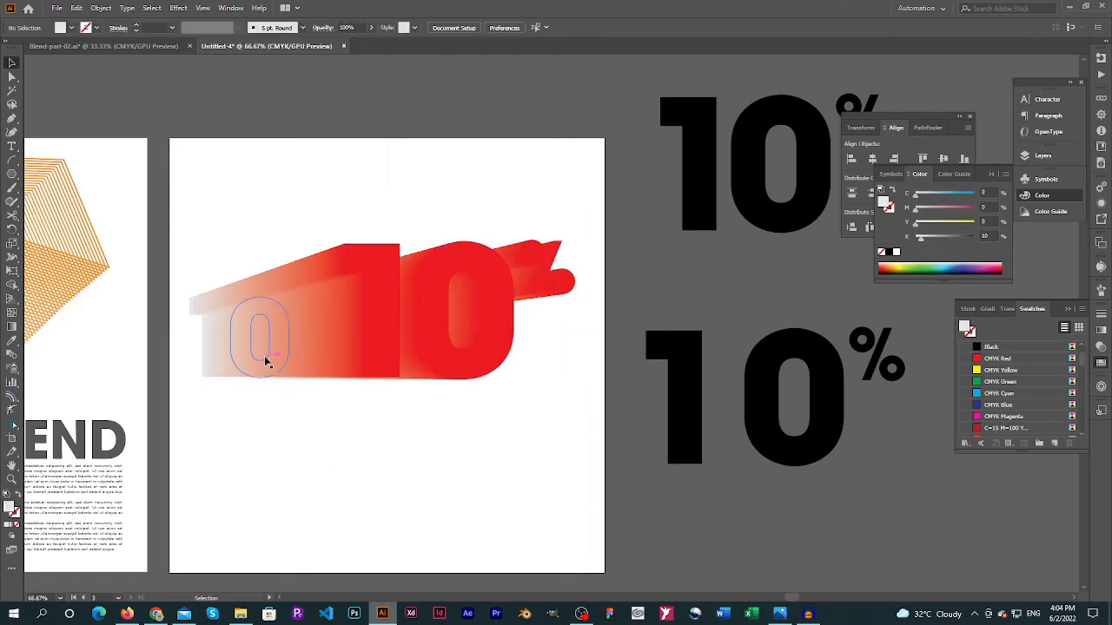
# Isolate the blend, move its small gray "10%" about 350 px right behind the large red one, and select the red "10%"
pyautogui.doubleClick(266, 362)
pyautogui.moveTo(266, 362); pyautogui.dragTo(418, 350)
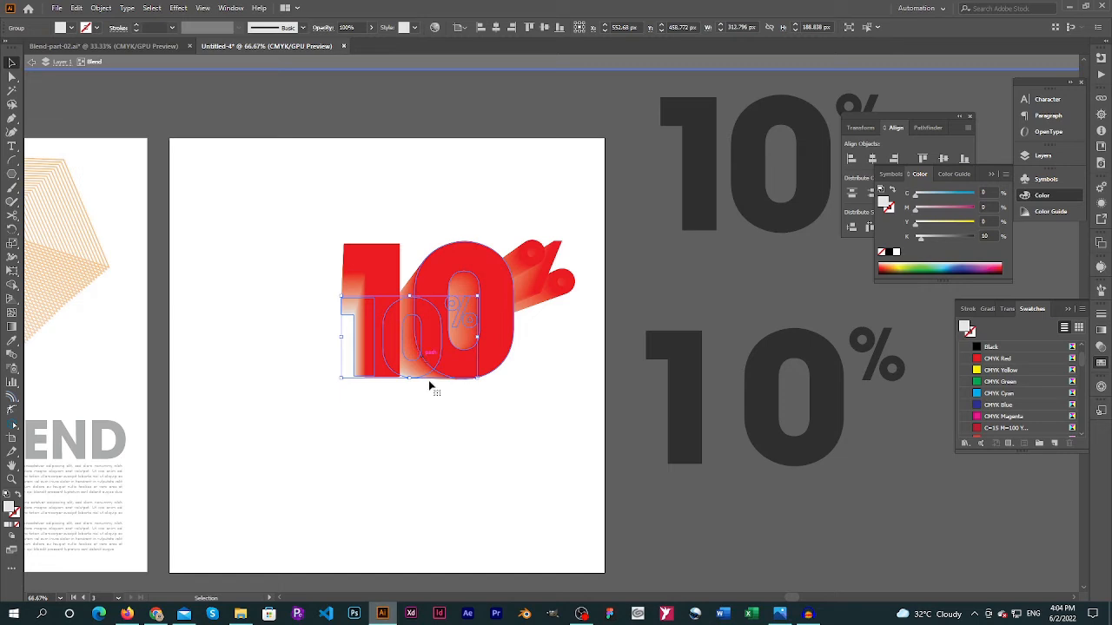
pyautogui.click(538, 385)
pyautogui.click(500, 327)
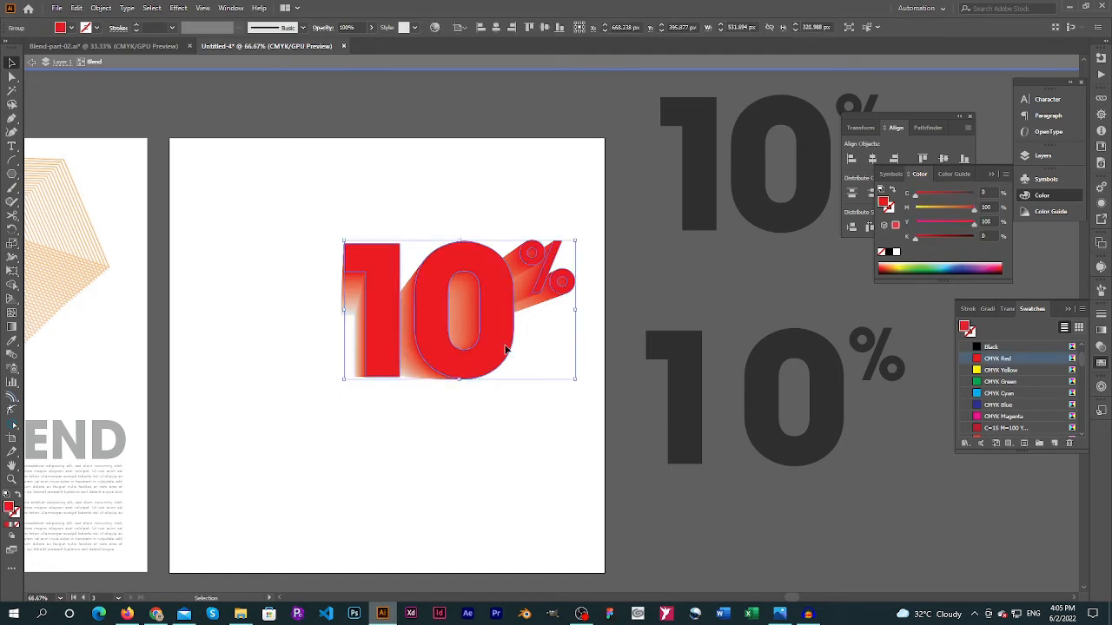
pyautogui.moveTo(504, 342); pyautogui.dragTo(427, 373)
pyautogui.click(534, 374)
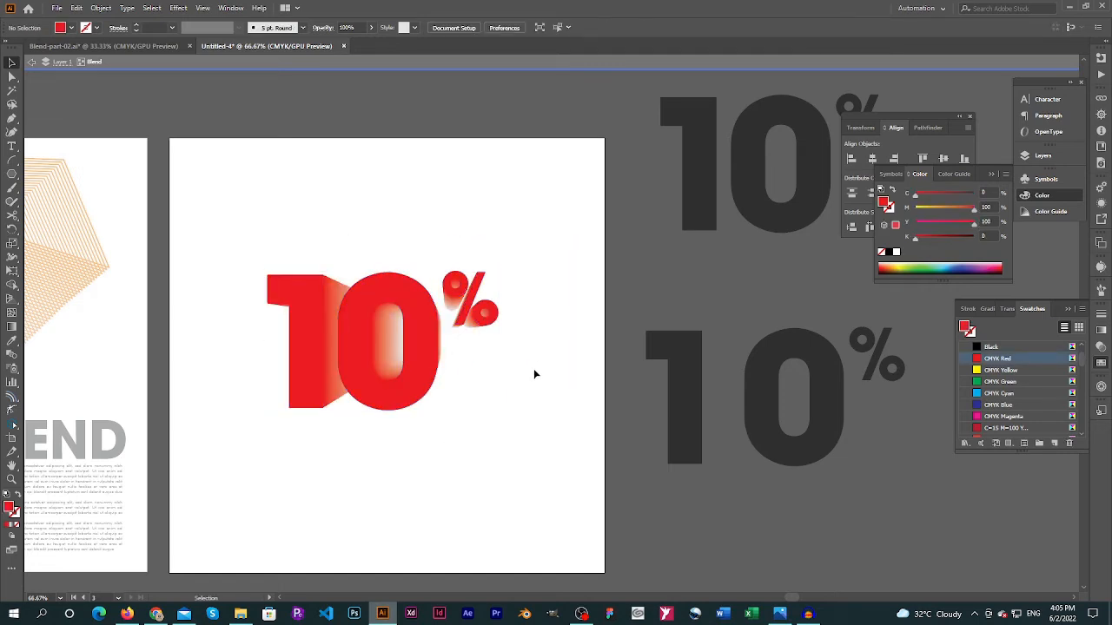
pyautogui.hotkey('ctrl', 'z')
# Move the large red "10%" within the blend about 110 px left and 50 px down, and exit isolation mode
pyautogui.moveTo(501, 361); pyautogui.dragTo(451, 383)
pyautogui.click(565, 356)
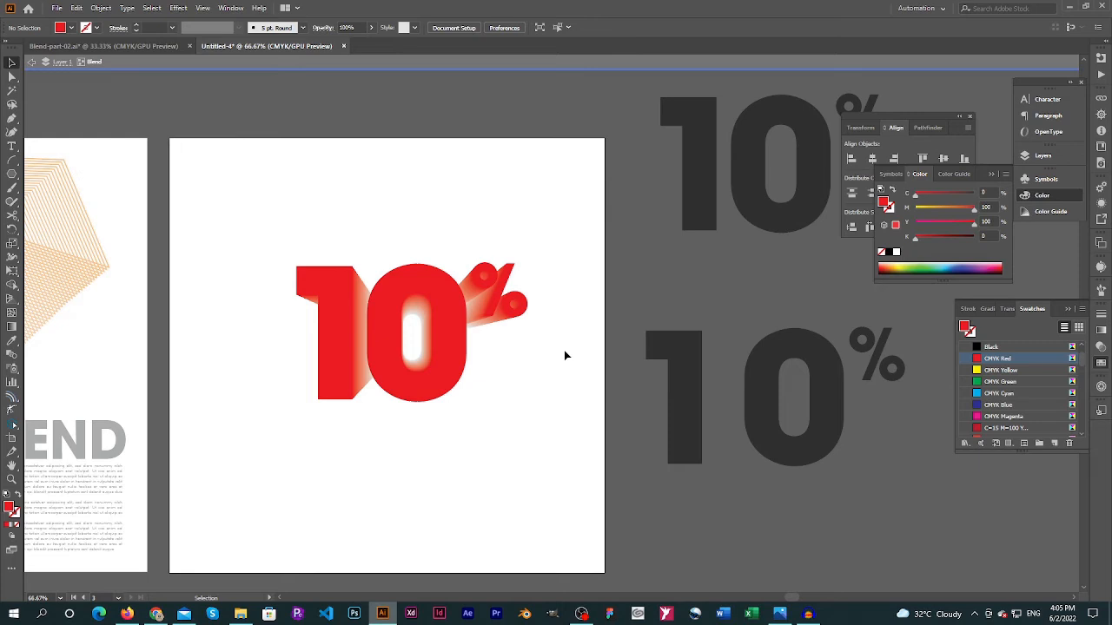
pyautogui.doubleClick(463, 158)
# Duplicate the upper black "10%" beside the artboard and place the copy exactly over the large red "10%"
pyautogui.click(700, 187)
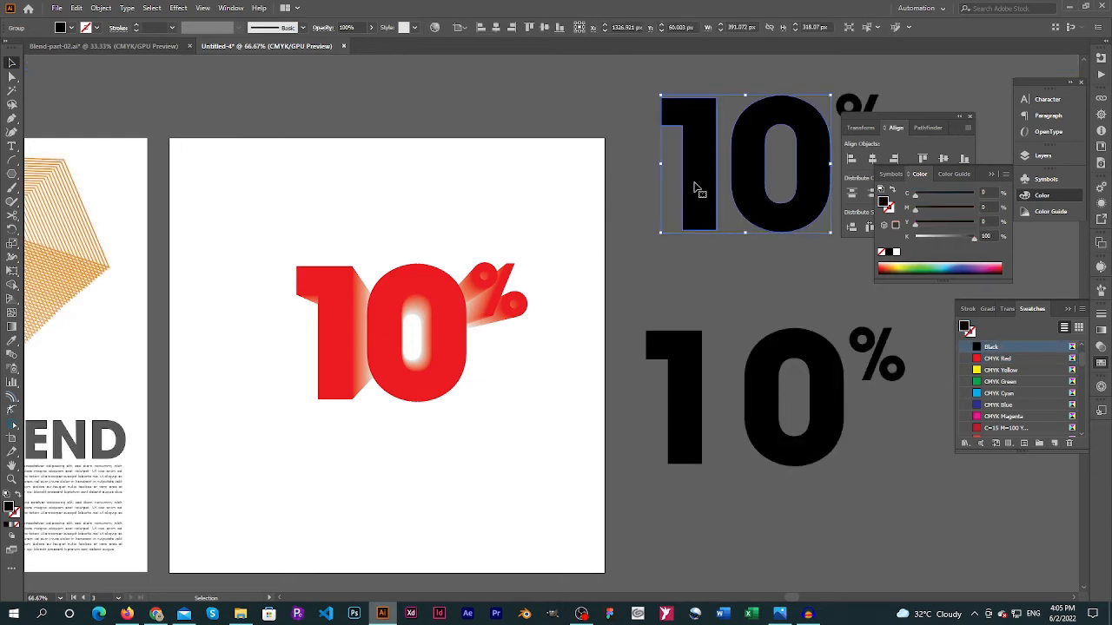
pyautogui.moveTo(854, 105); pyautogui.dragTo(489, 132)
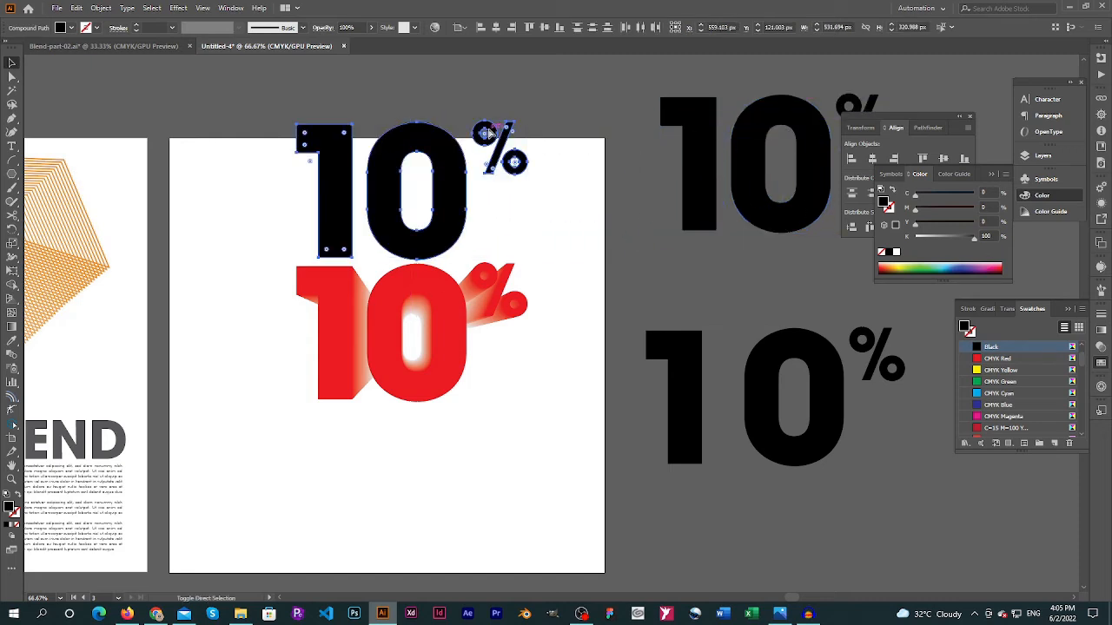
pyautogui.moveTo(450, 200); pyautogui.dragTo(450, 336)
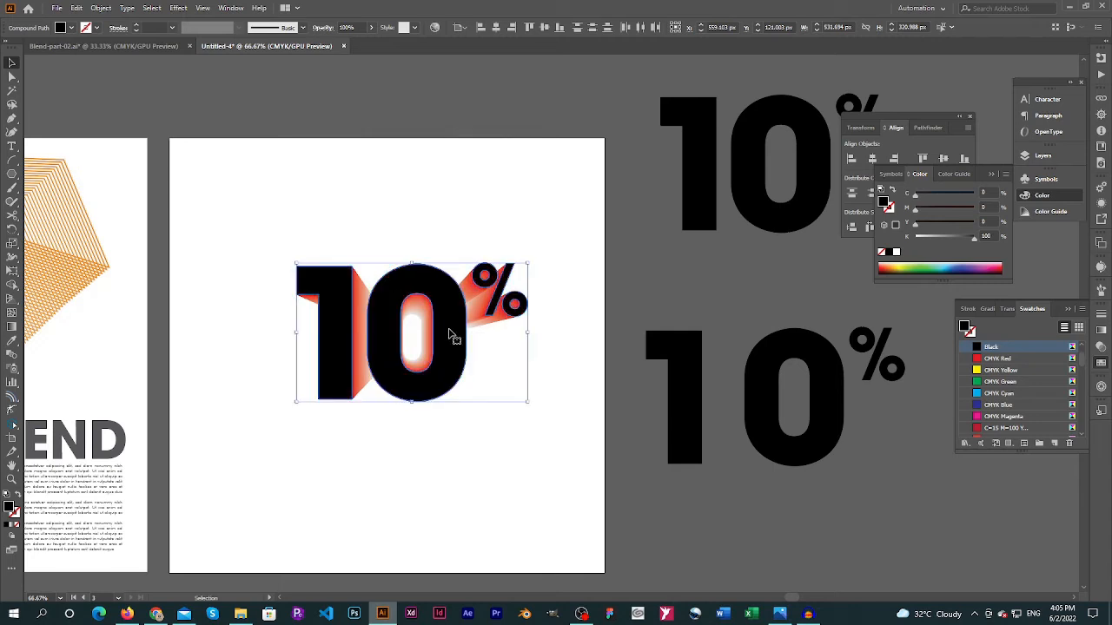
# Swap the copy's fill and stroke, and set its stroke color to C 16.08, M 100, Y 100, K 37
pyautogui.click(17, 495)
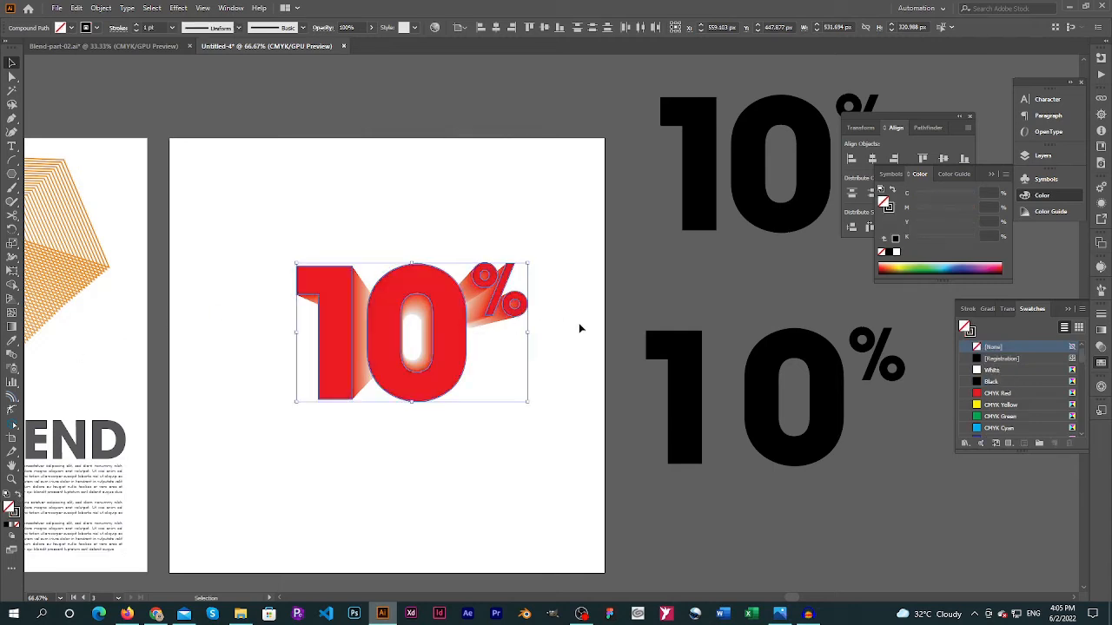
pyautogui.click(888, 209)
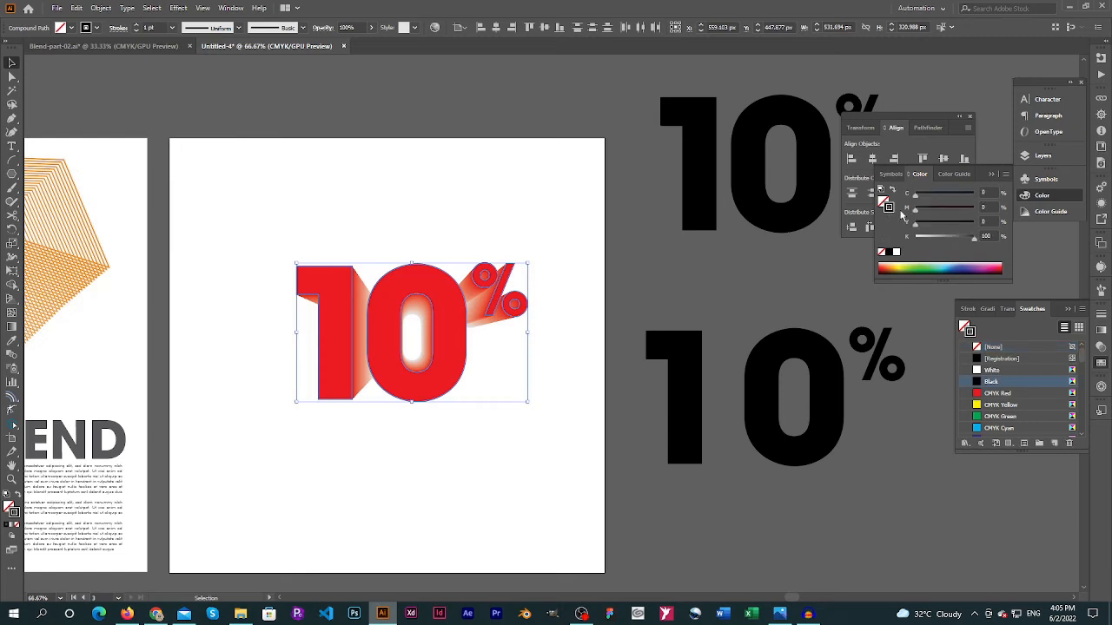
pyautogui.click(896, 267)
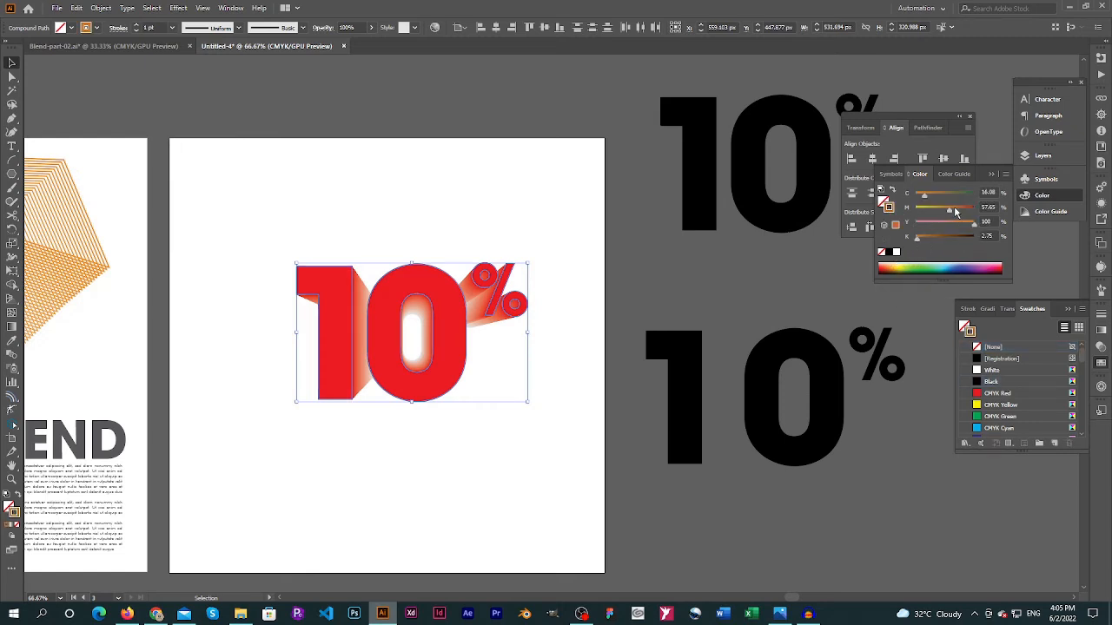
pyautogui.moveTo(955, 211); pyautogui.dragTo(972, 214)
pyautogui.click(936, 242)
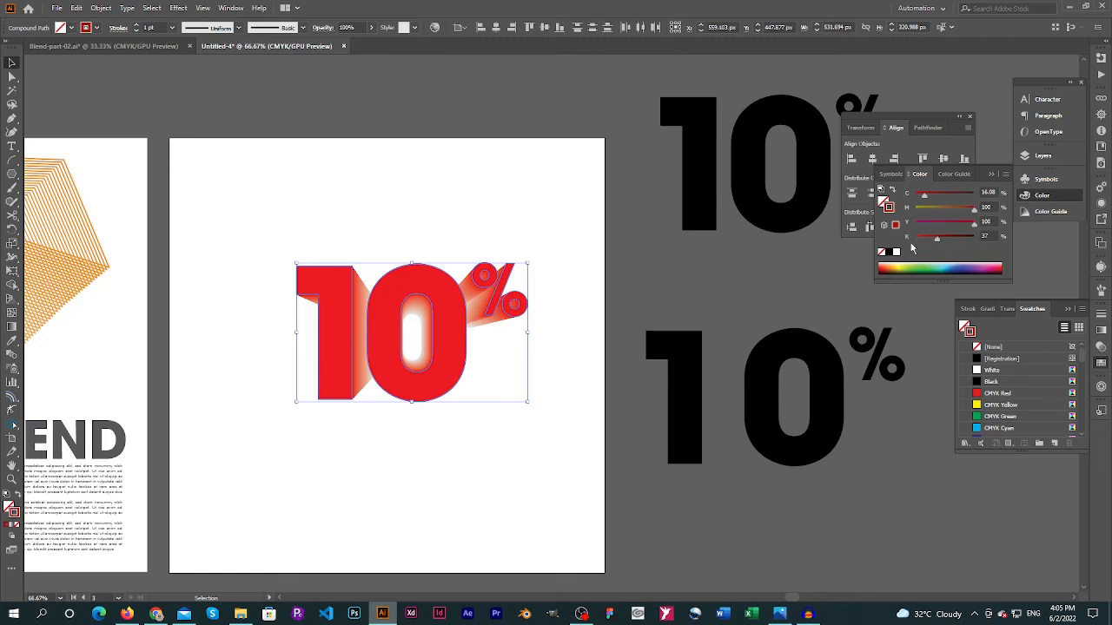
# Set the dark red outline's stroke weight to 10 pt and deselect it
pyautogui.click(1101, 315)
pyautogui.click(1014, 326)
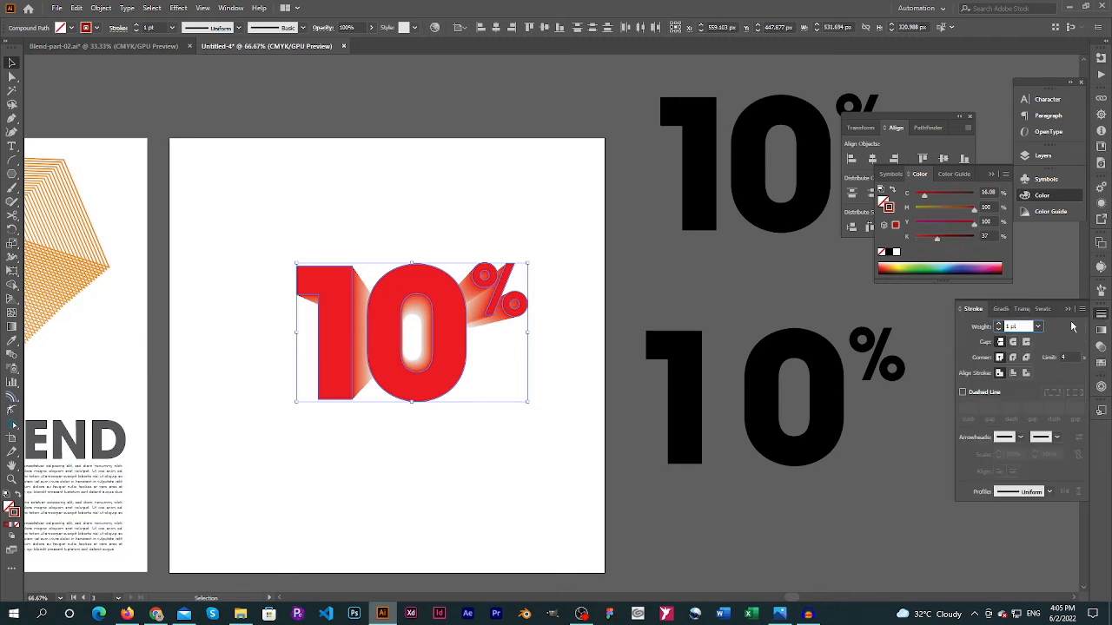
pyautogui.write('10')
pyautogui.press('Return')
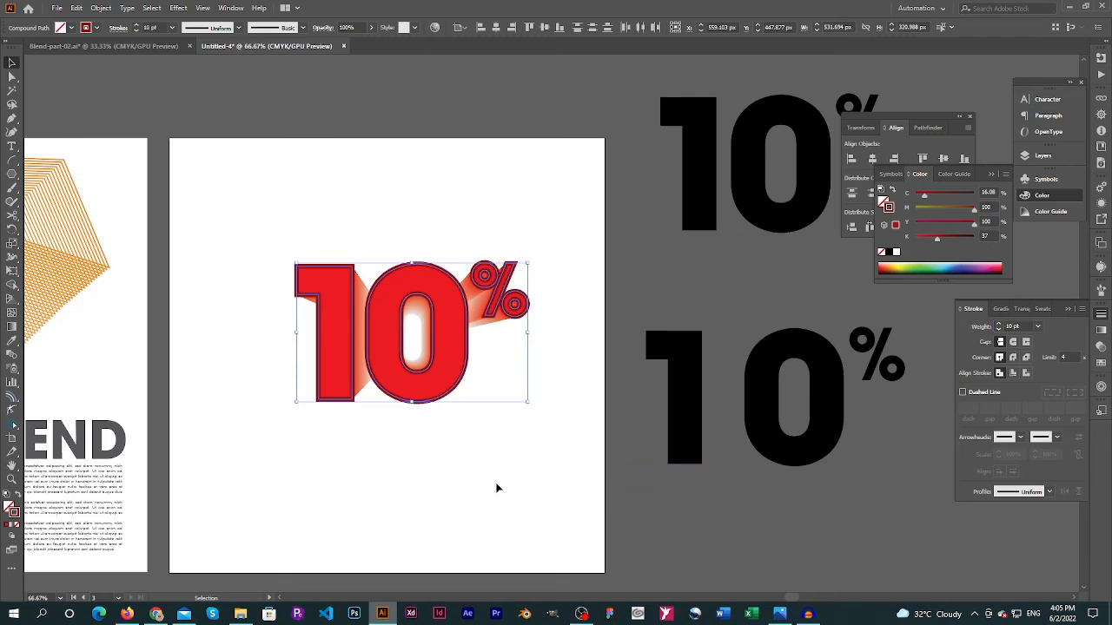
pyautogui.click(497, 489)
# Copy the gray "DISCOUNT*" text from Blend-part-02.ai and paste it into the Untitled-4 document
pyautogui.click(145, 47)
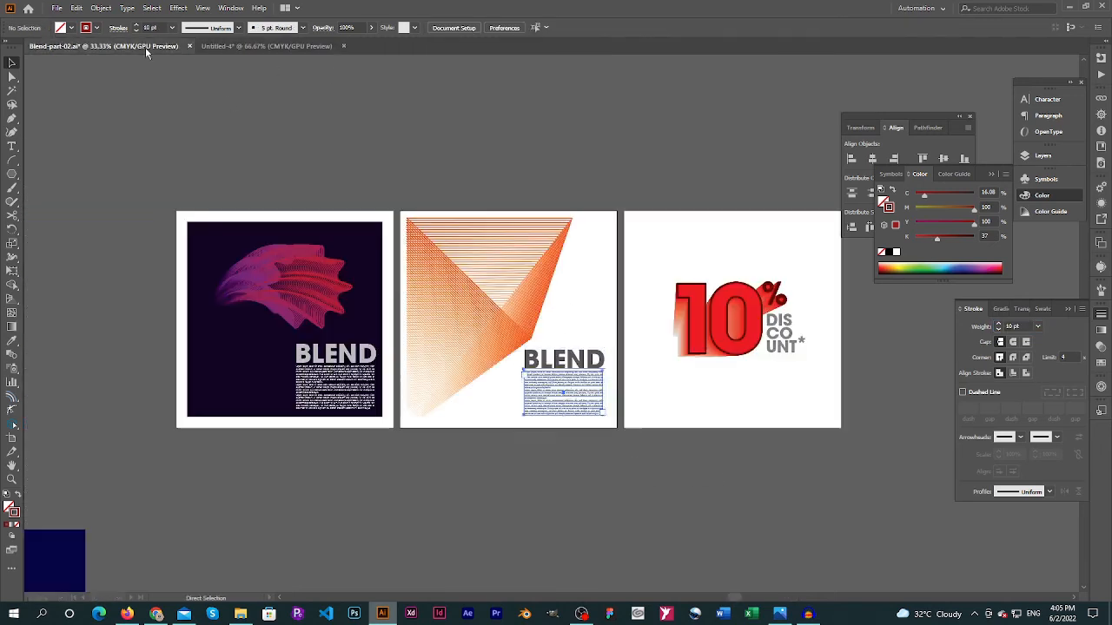
pyautogui.doubleClick(782, 349)
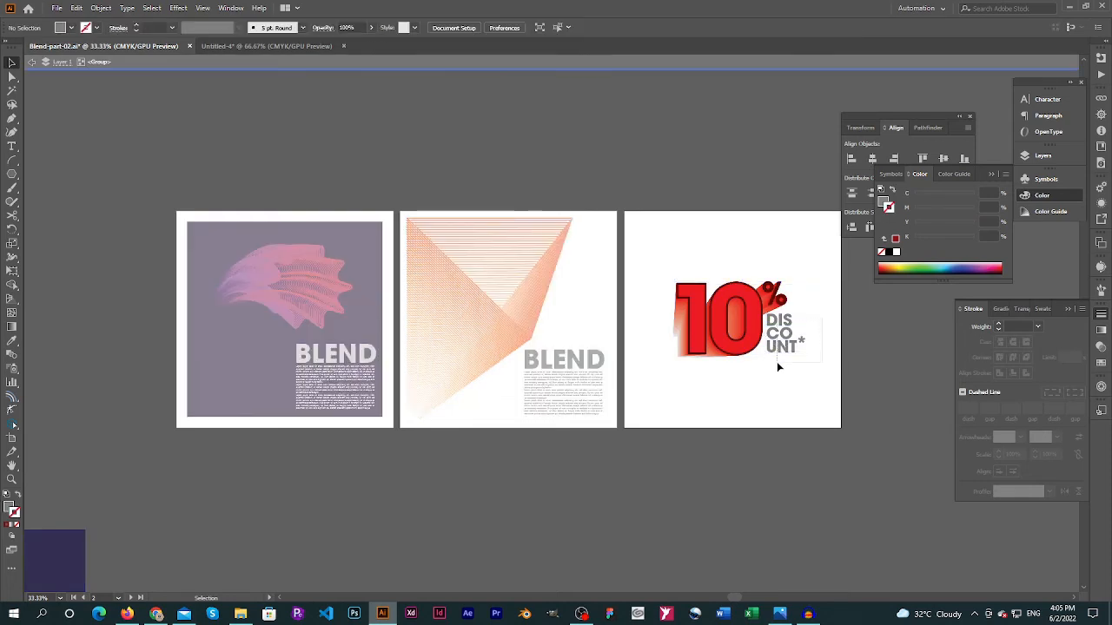
pyautogui.press('a')
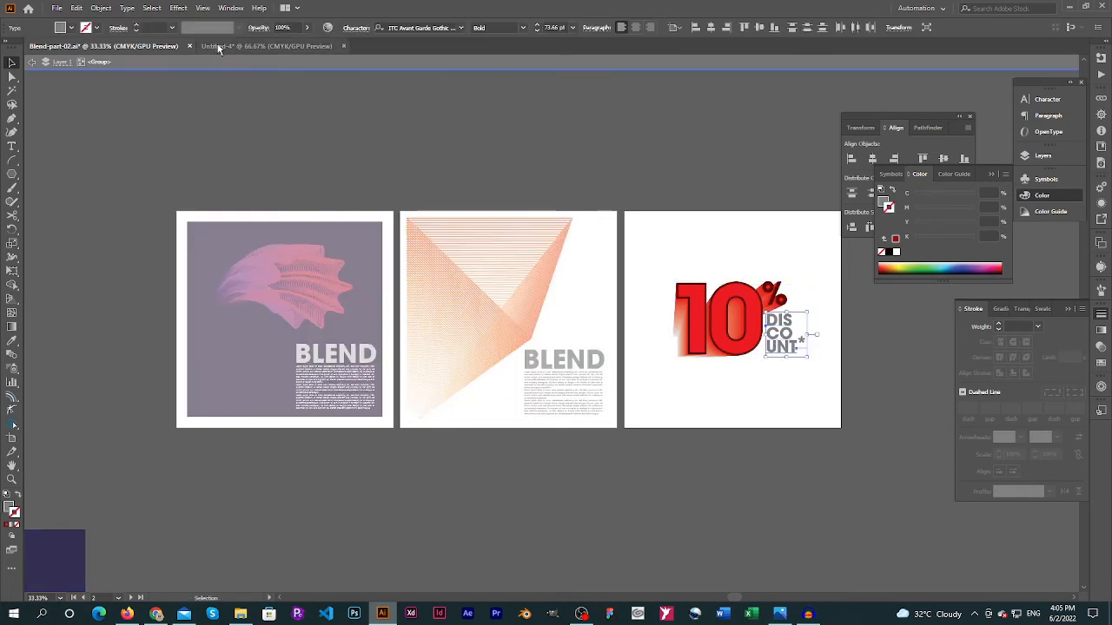
pyautogui.click(220, 47)
pyautogui.hotkey('ctrl', 'v')
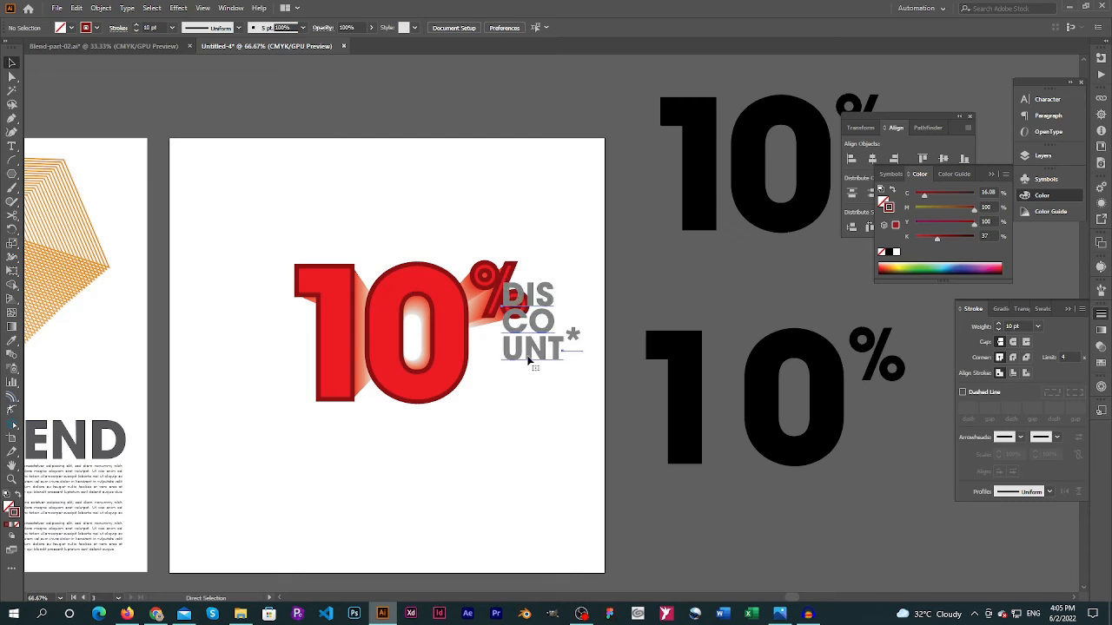
# Place the "DISCOUNT*" text beneath the percent sign, just right of the zero, and deselect it
pyautogui.press('v')
pyautogui.moveTo(531, 356); pyautogui.dragTo(500, 420)
pyautogui.moveTo(499, 407); pyautogui.dragTo(499, 408)
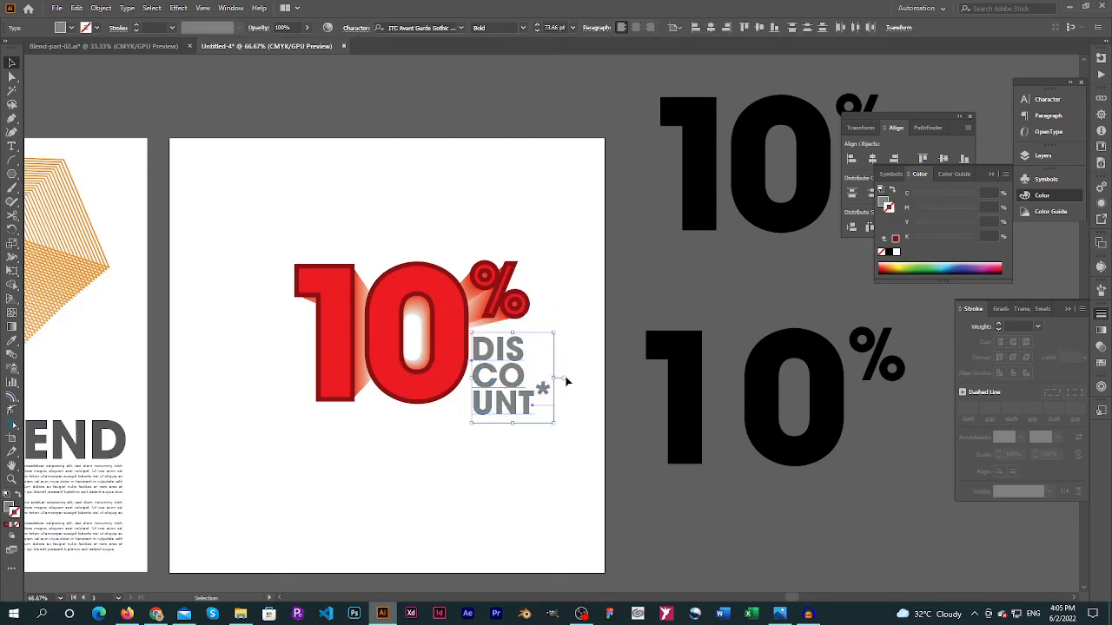
pyautogui.click(541, 223)
# Select the 10% blend, its outline and the "DISCOUNT*" text together, move them to the artboard's center and deselect
pyautogui.moveTo(251, 208); pyautogui.dragTo(564, 483)
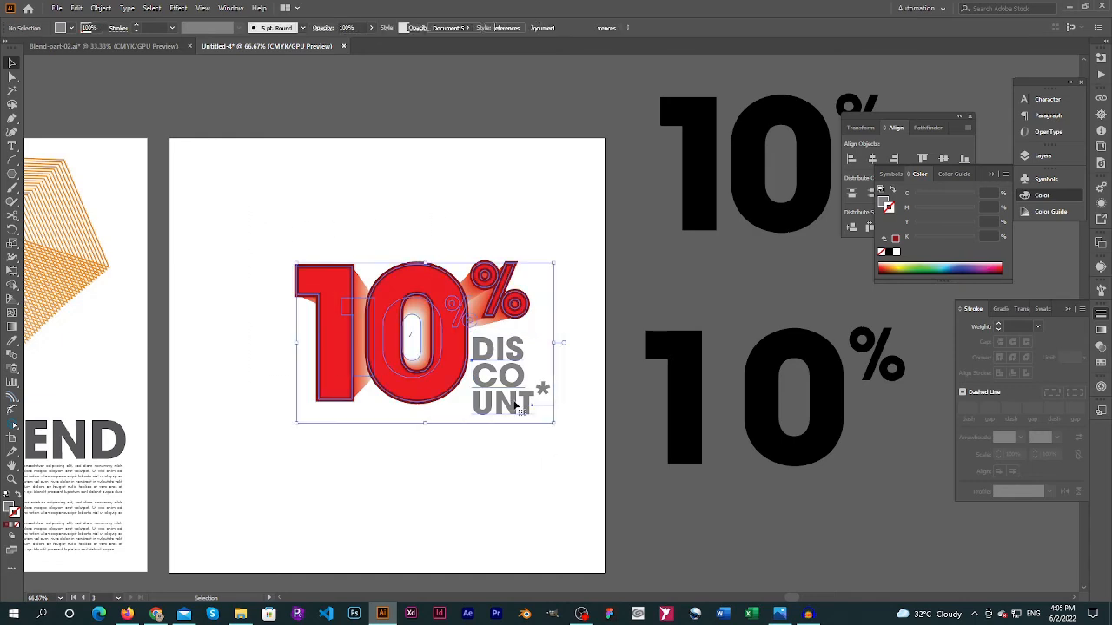
pyautogui.moveTo(521, 397); pyautogui.dragTo(487, 411)
pyautogui.click(574, 378)
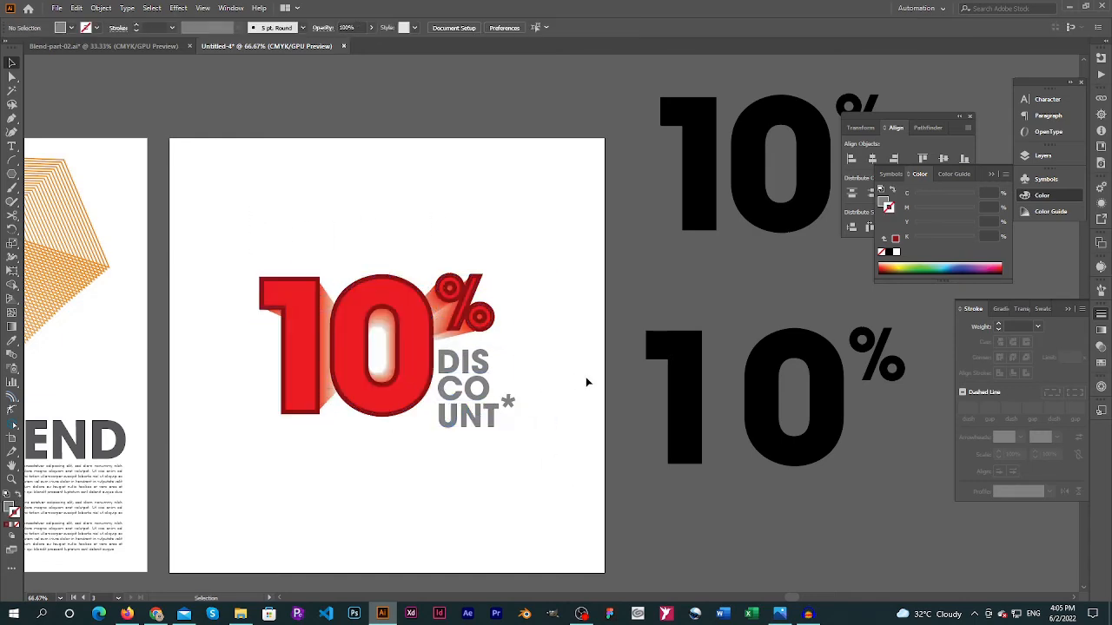
# Hide all panels and move the two spare star blends farther up, away from the artboards
pyautogui.hotkey('ctrl', '0')
pyautogui.moveTo(529, 477); pyautogui.dragTo(688, 447)
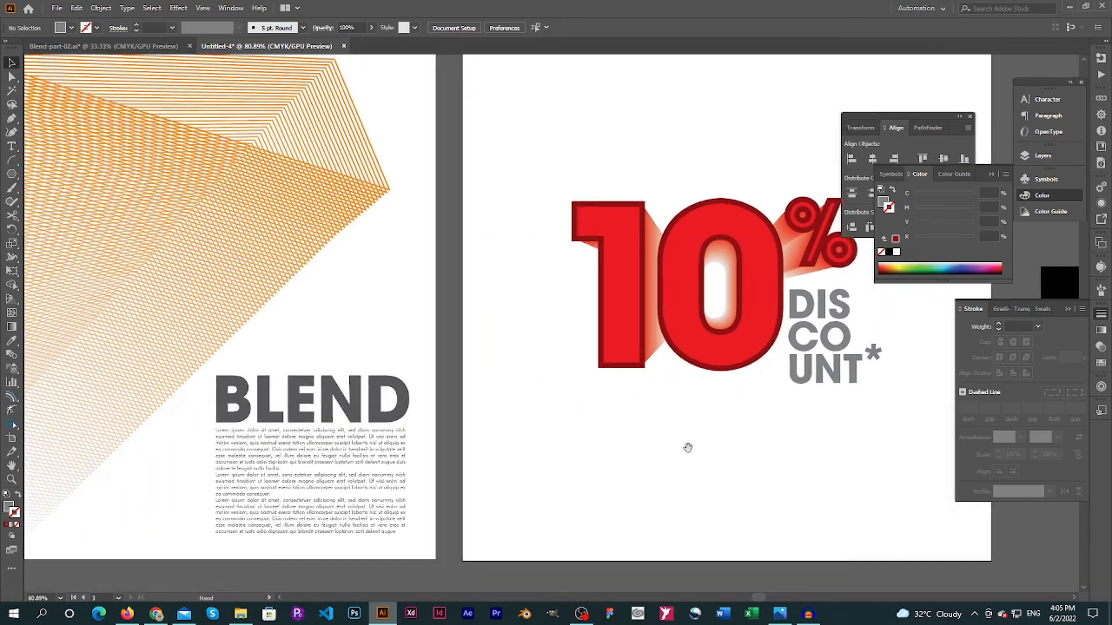
pyautogui.keyDown('ctrl'); pyautogui.keyDown('alt'); pyautogui.click(532, 354); pyautogui.keyUp('alt'); pyautogui.keyUp('ctrl')
pyautogui.keyDown('ctrl'); pyautogui.keyDown('alt'); pyautogui.click(532, 354); pyautogui.keyUp('alt'); pyautogui.keyUp('ctrl')
pyautogui.moveTo(531, 355); pyautogui.dragTo(730, 377)
pyautogui.press('Tab')
pyautogui.keyDown('ctrl'); pyautogui.keyDown('alt'); pyautogui.click(692, 329); pyautogui.keyUp('alt'); pyautogui.keyUp('ctrl')
pyautogui.moveTo(738, 305); pyautogui.dragTo(699, 361)
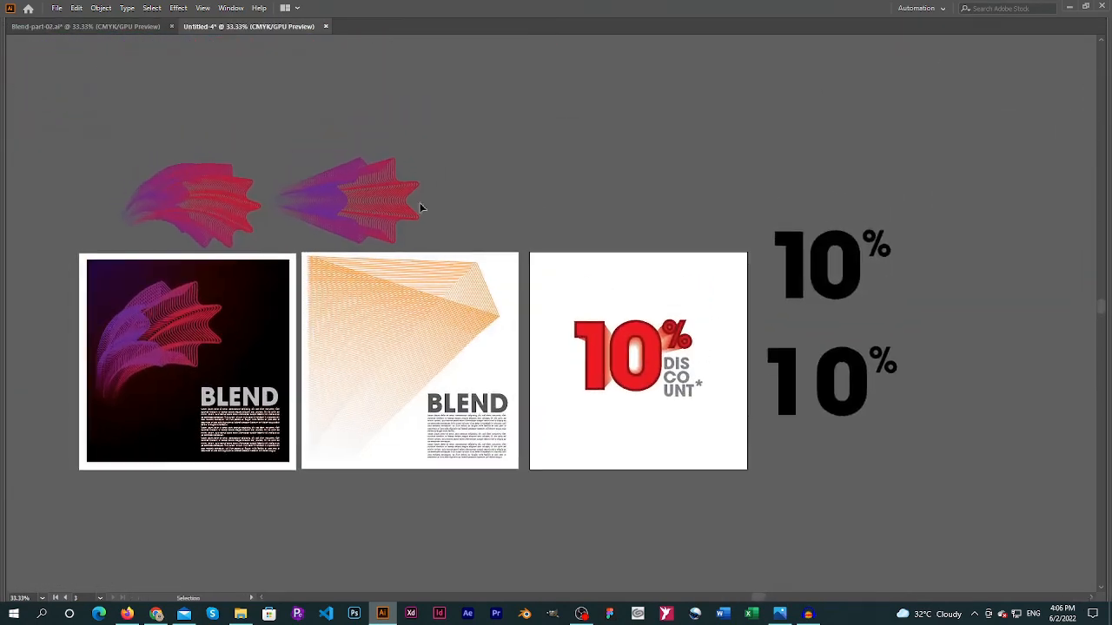
pyautogui.moveTo(347, 218); pyautogui.dragTo(342, 110)
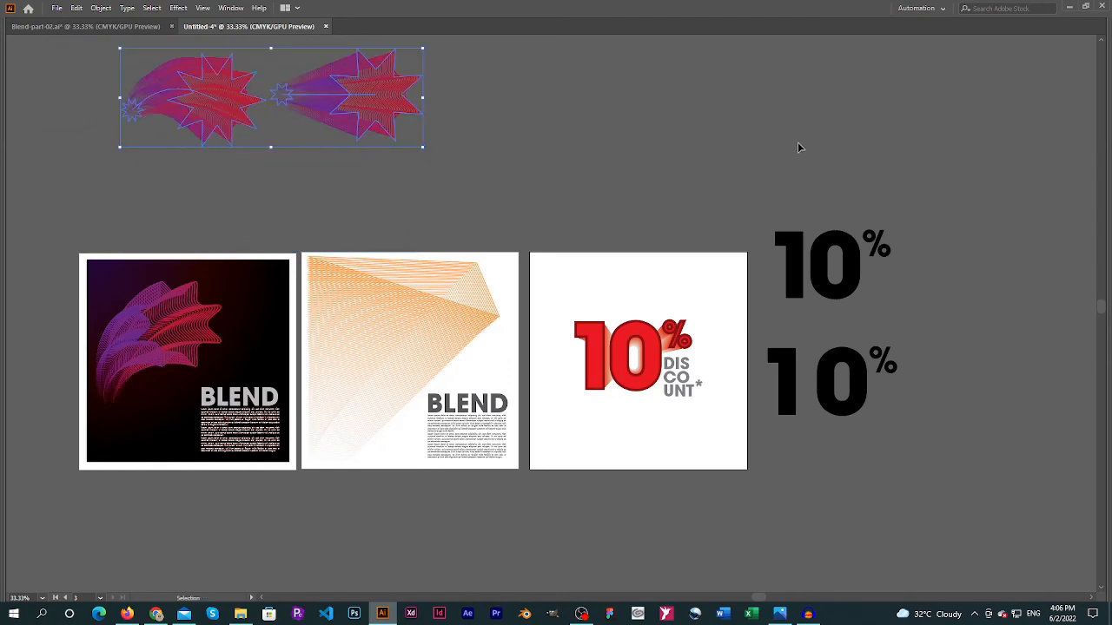
# Move the two spare black "10%" texts farther right of the third artboard and deselect them
pyautogui.click(792, 389)
pyautogui.moveTo(792, 389); pyautogui.dragTo(926, 389)
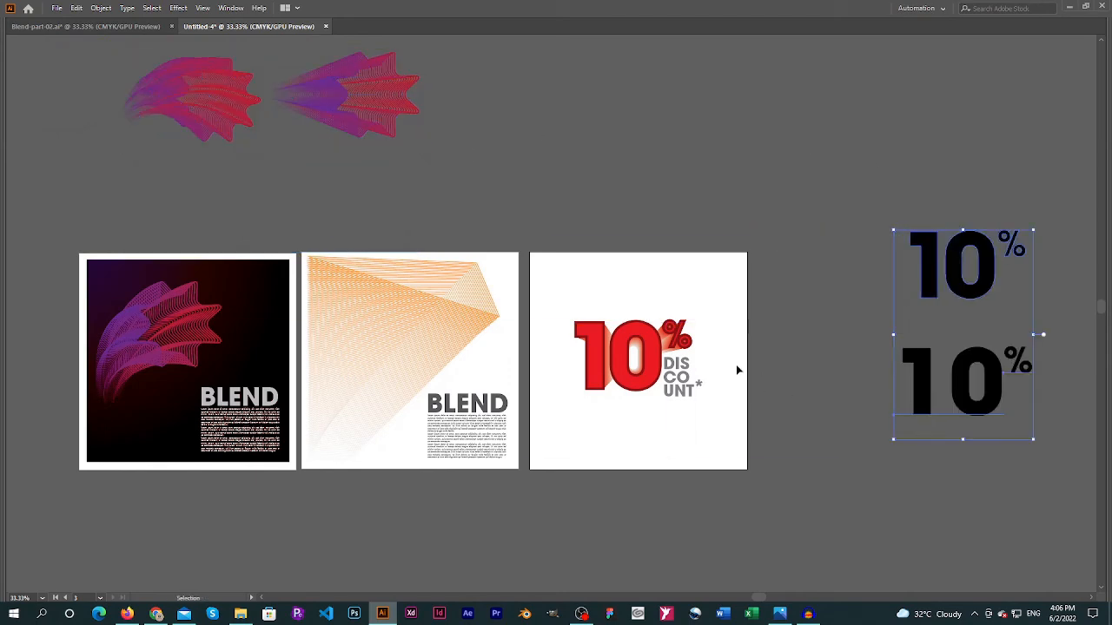
pyautogui.hotkey('ctrl', 'shift', 'a')
# Examine the three finished poster artboards side by side
pyautogui.hotkey('ctrl', '0')
pyautogui.moveTo(608, 390); pyautogui.dragTo(873, 364)
pyautogui.hotkey('ctrl', '-')
pyautogui.hotkey('ctrl', '-')
pyautogui.moveTo(532, 340); pyautogui.dragTo(668, 344)
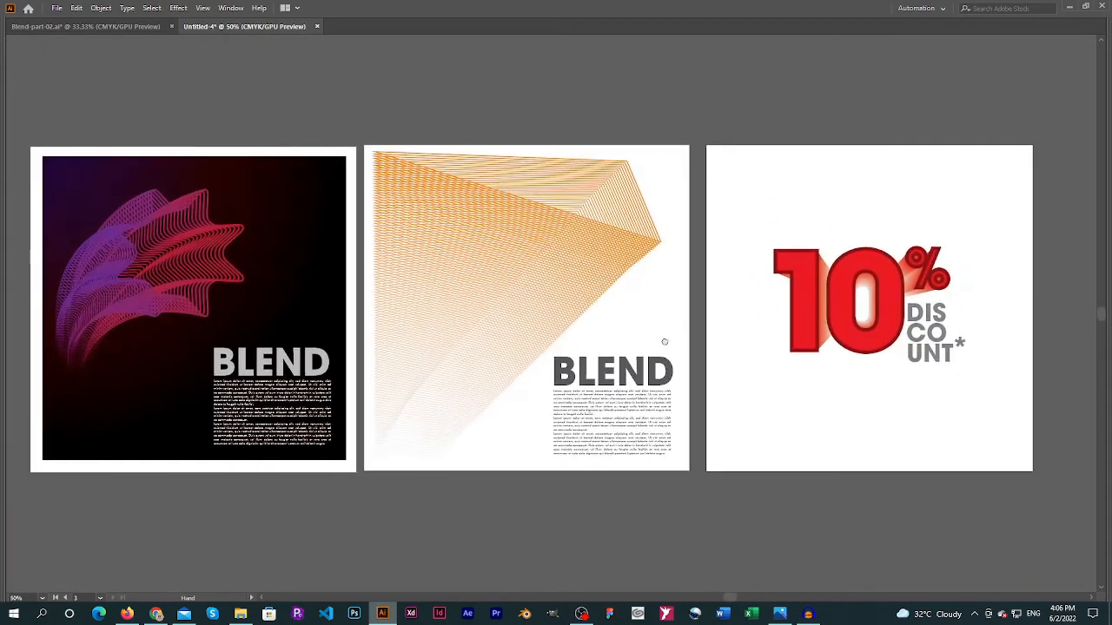